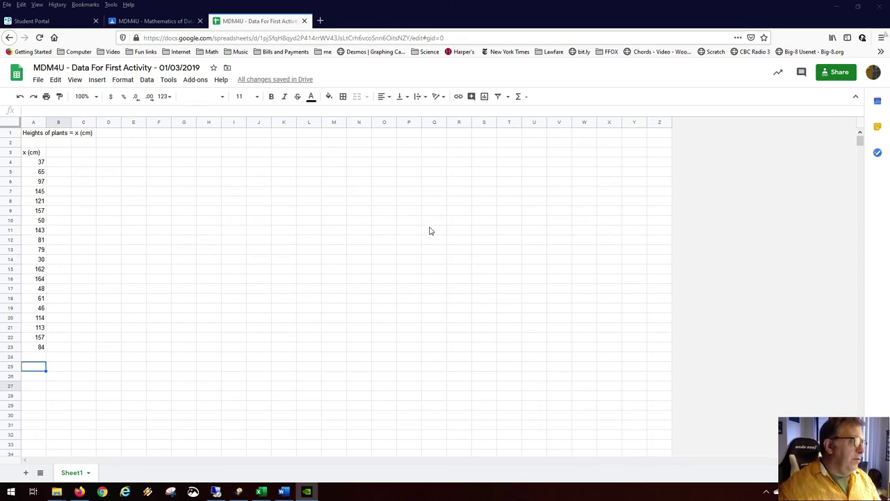
pyautogui.moveTo(38, 161); pyautogui.dragTo(37, 350)
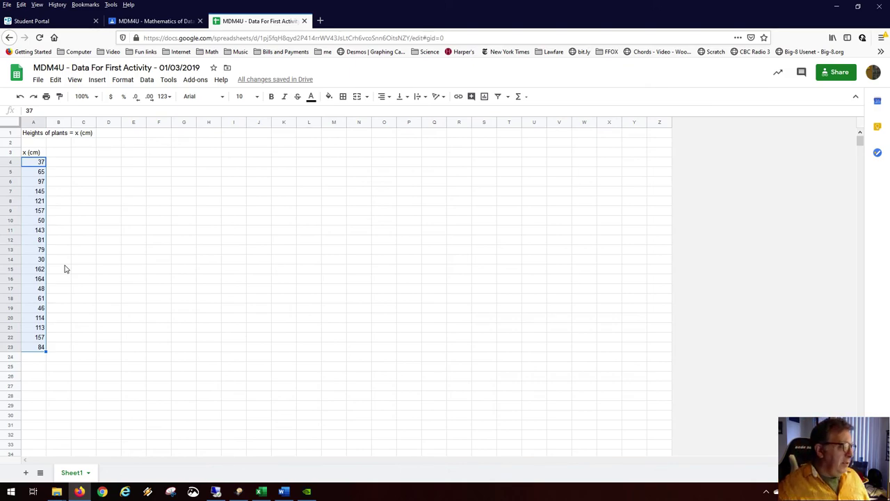
pyautogui.click(33, 366)
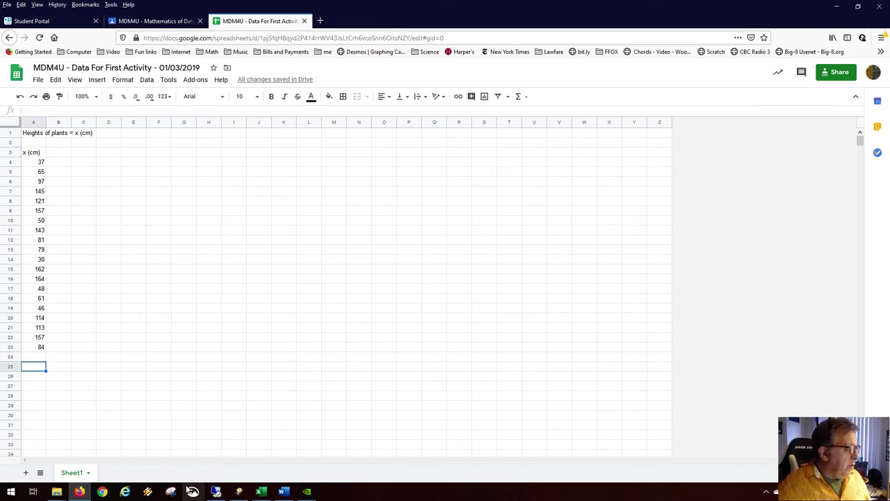
# Switch to Word and create a new blank document
pyautogui.click(284, 493)
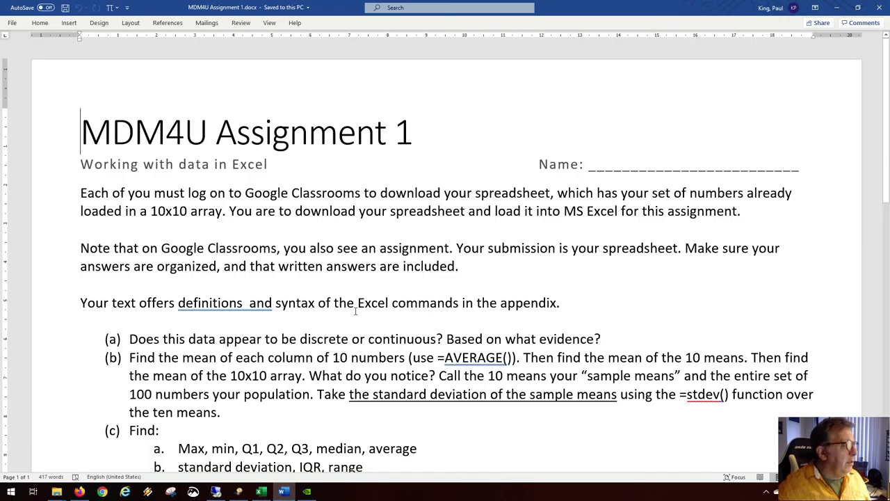
pyautogui.click(12, 23)
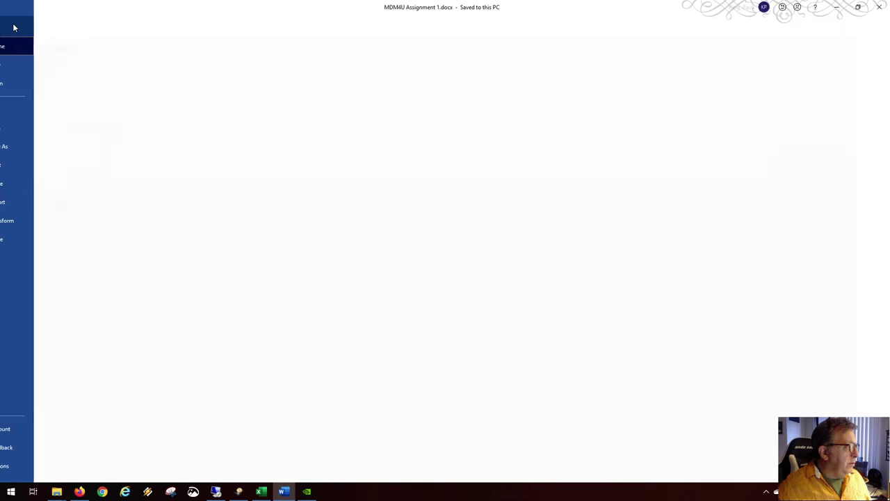
pyautogui.click(26, 66)
pyautogui.click(139, 112)
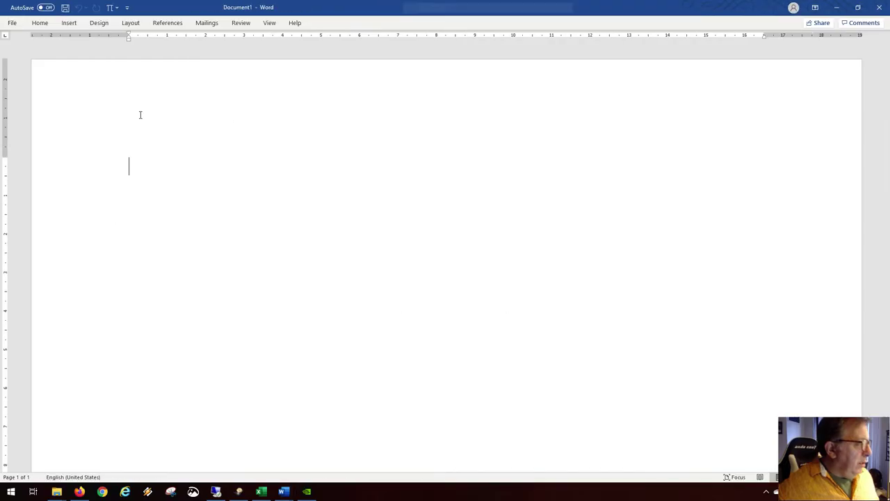
# Insert an empty equation in the document and put the label "Standard Deviation:" in front of it
pyautogui.click(109, 7)
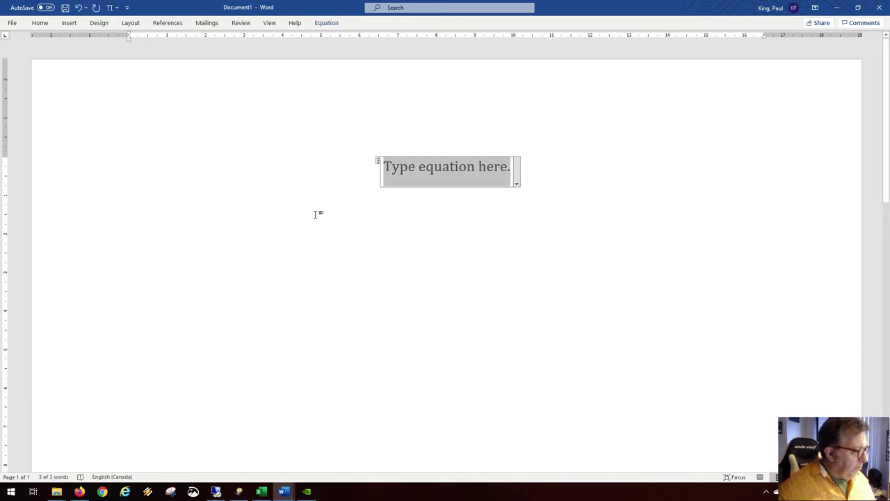
pyautogui.click(528, 203)
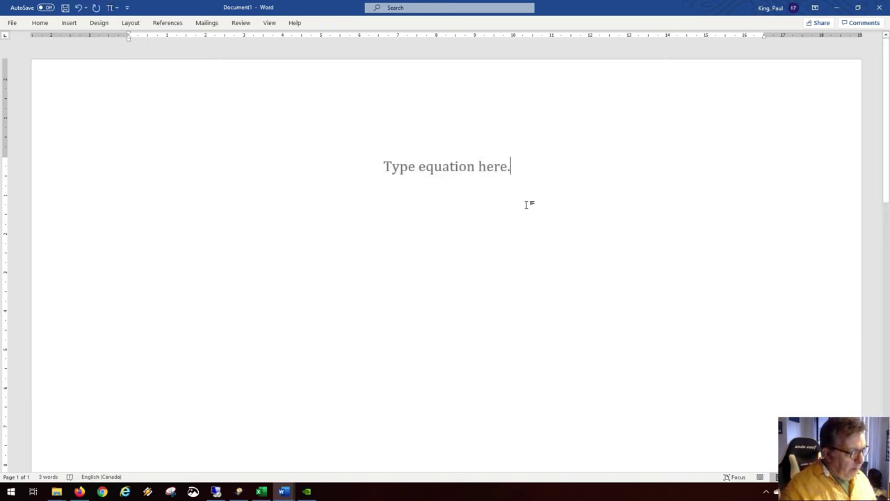
pyautogui.press('Left')
pyautogui.press('Left')
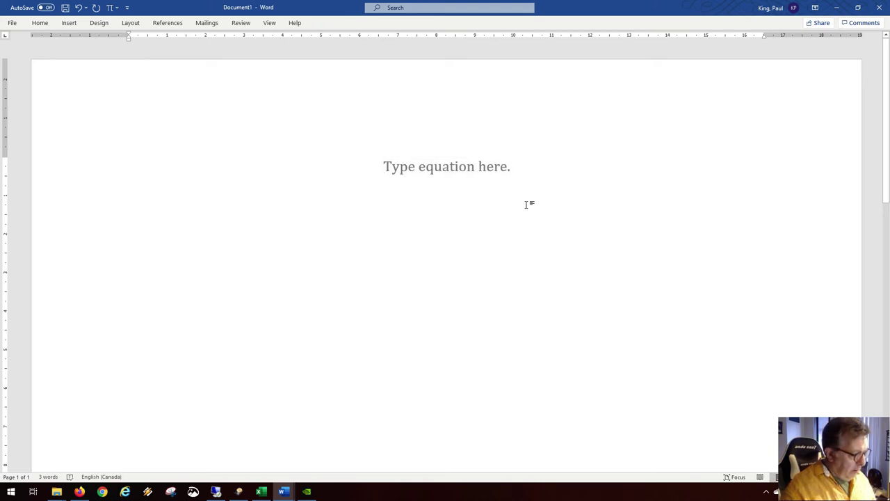
pyautogui.write('Sta')
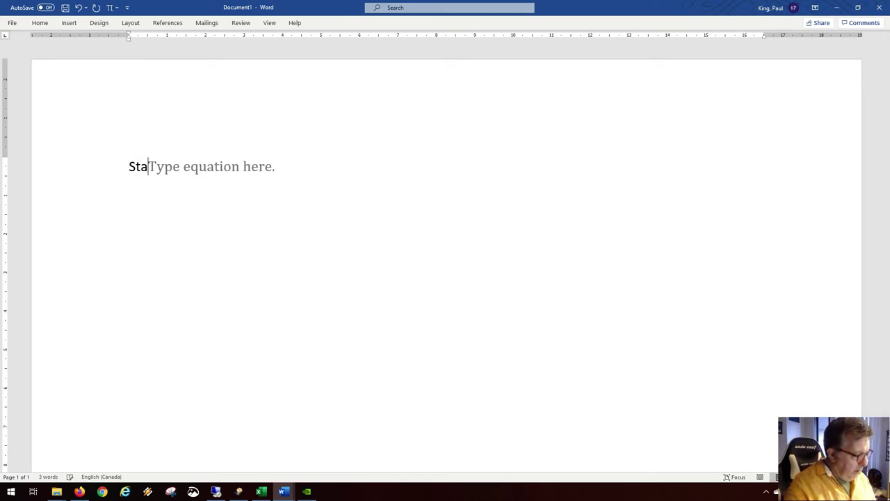
pyautogui.write('ndard Deviation:')
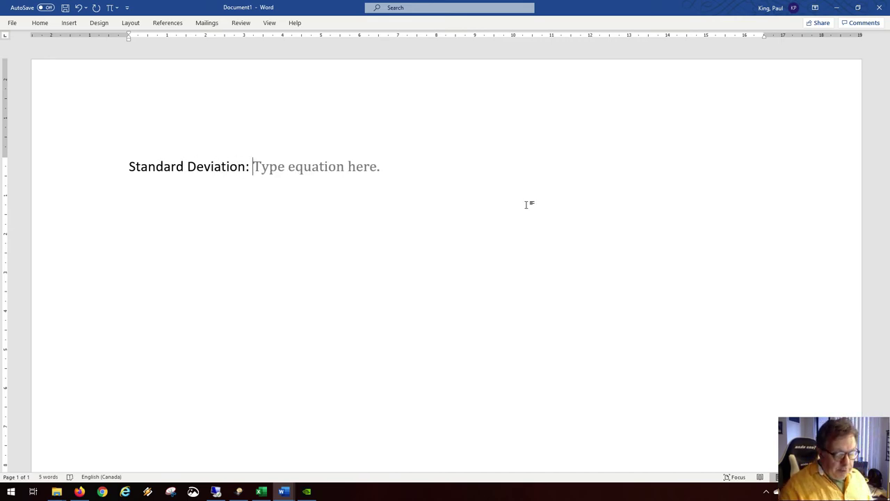
# Begin the equation with "s =" followed by an empty stacked fraction
pyautogui.press('Right')
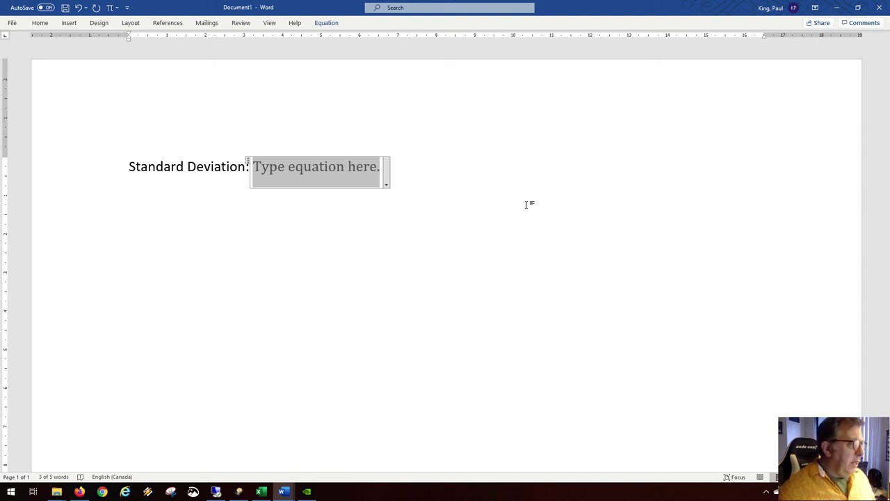
pyautogui.write('s ')
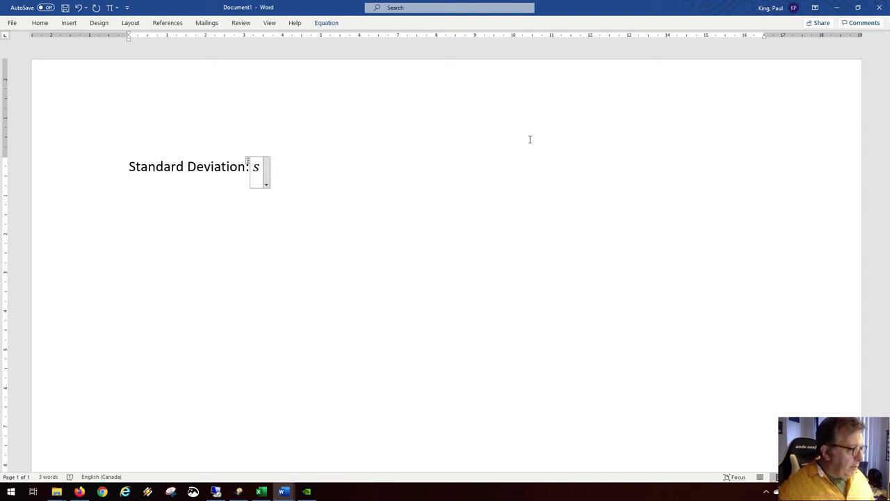
pyautogui.write('=')
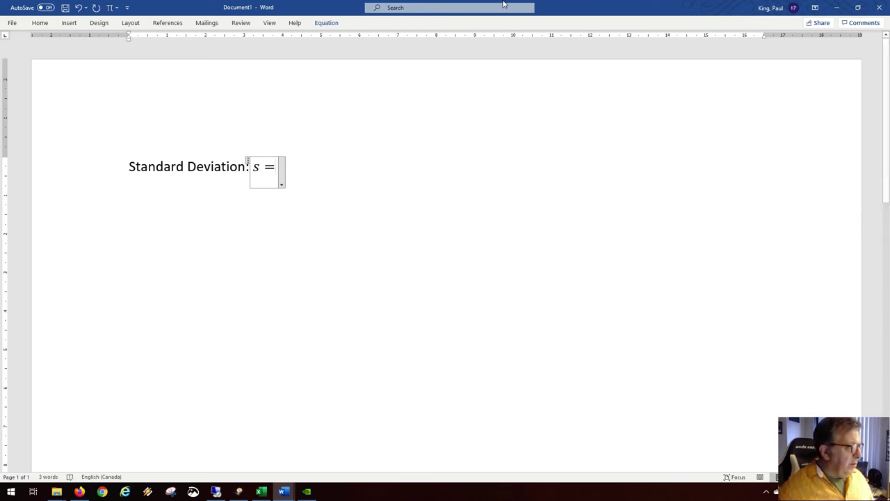
pyautogui.click(328, 24)
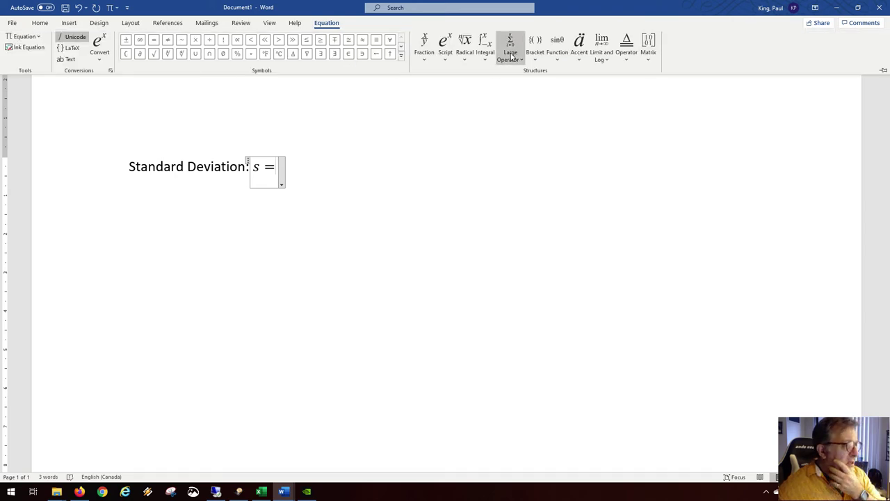
pyautogui.click(424, 43)
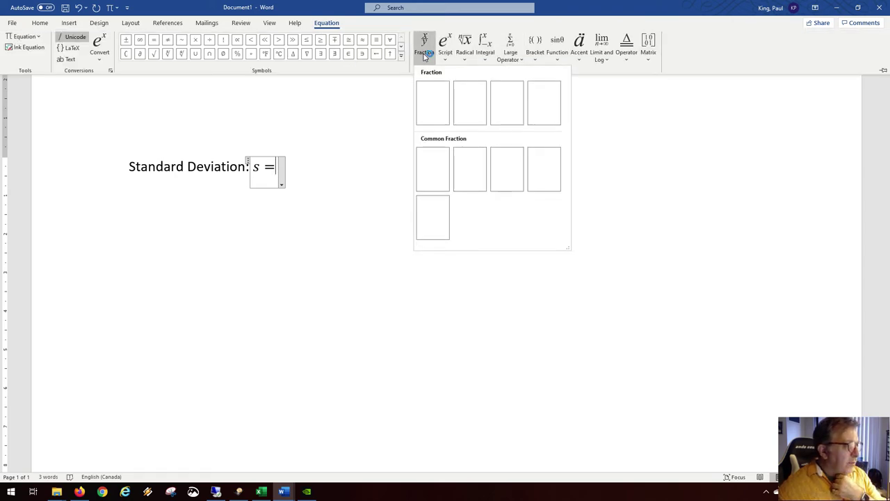
pyautogui.click(433, 103)
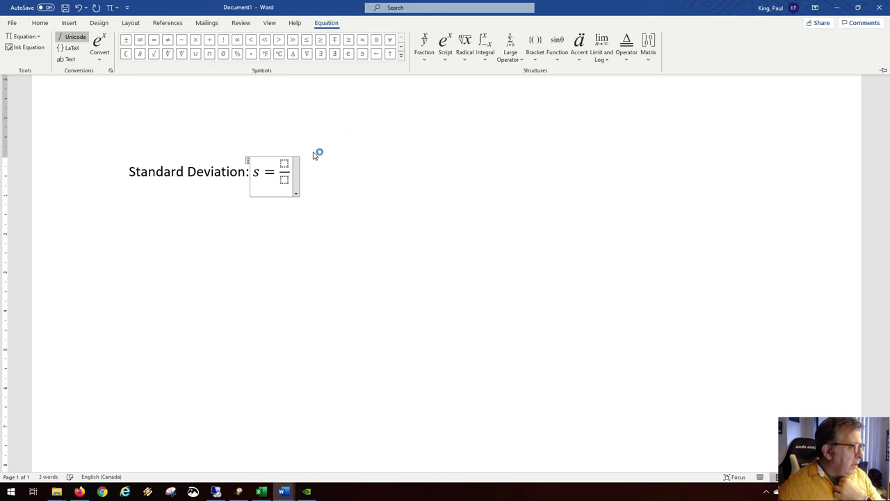
pyautogui.click(284, 164)
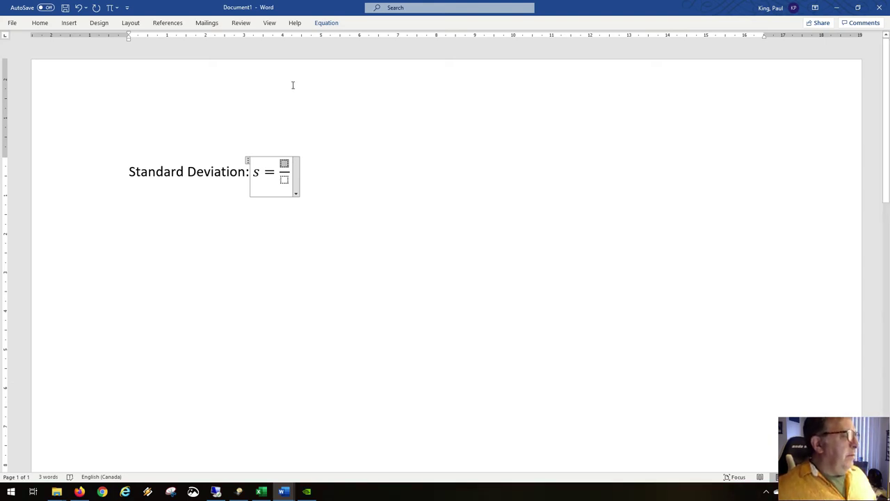
# Change the label in front of the equation to "Variance:"
pyautogui.click(259, 172)
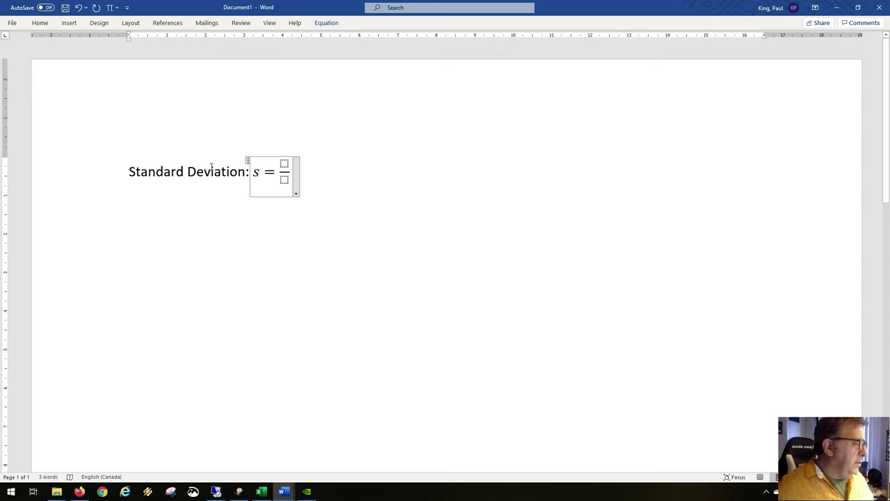
pyautogui.moveTo(245, 172); pyautogui.dragTo(128, 172)
pyautogui.write('Variance')
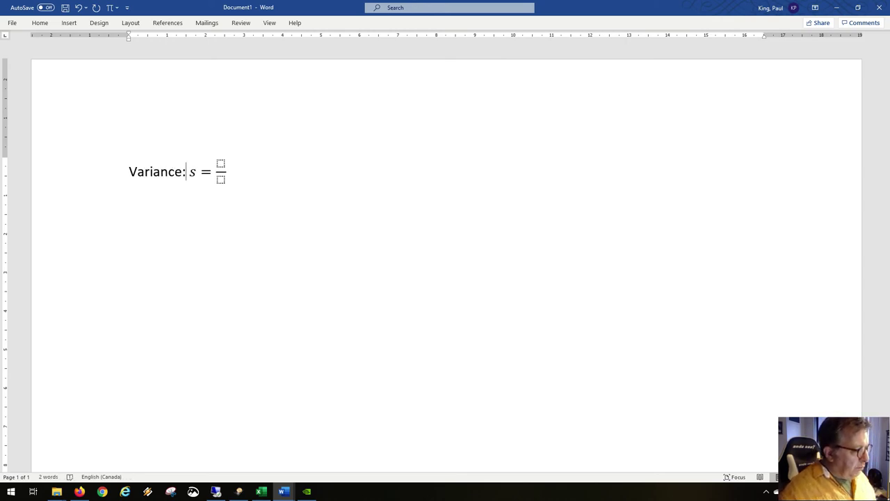
# Add the exponent 2 to the s on the equation's left-hand side
pyautogui.press('Right')
pyautogui.press('Right')
pyautogui.write('^2')
pyautogui.press('space')
pyautogui.press('Right')
pyautogui.press('Right')
pyautogui.press('Right')
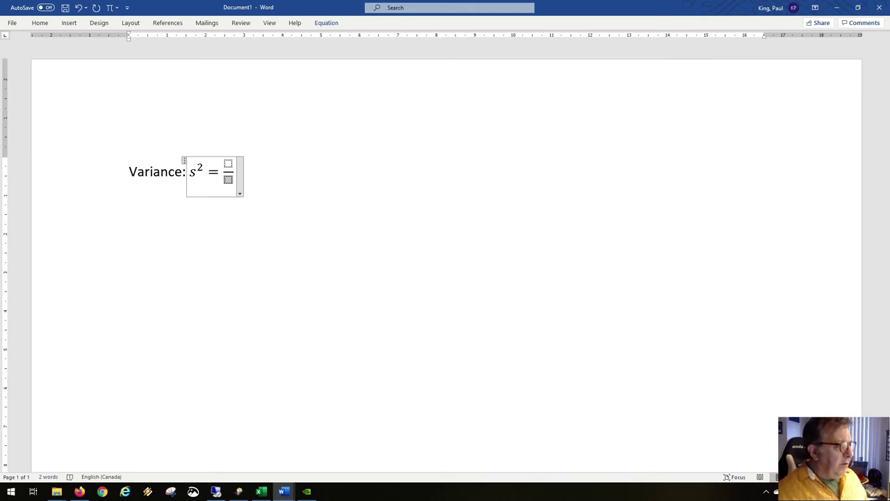
# Fill the fraction's numerator with (X_i − X)^2, with i as a subscript and the bracket squared
pyautogui.click(228, 163)
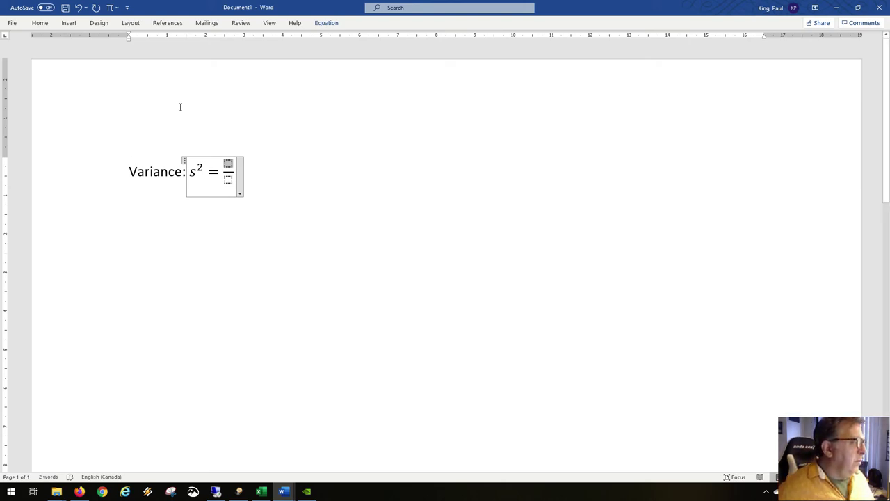
pyautogui.click(331, 25)
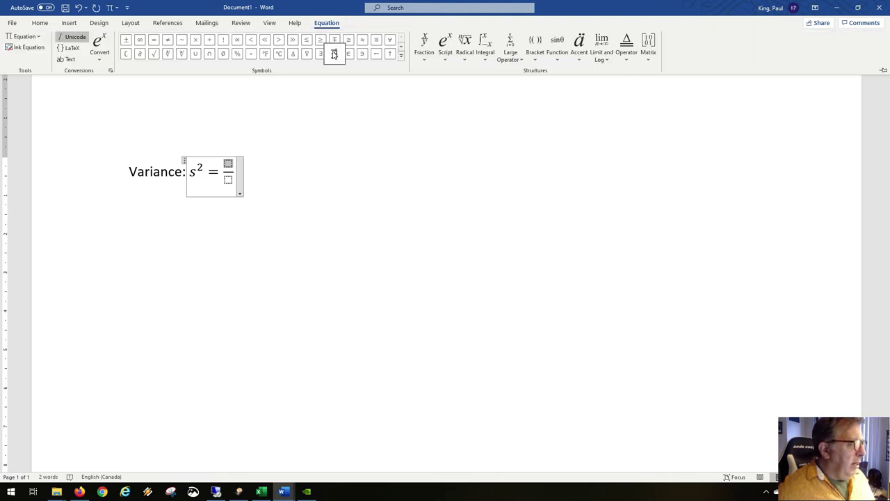
pyautogui.click(230, 165)
pyautogui.write('(')
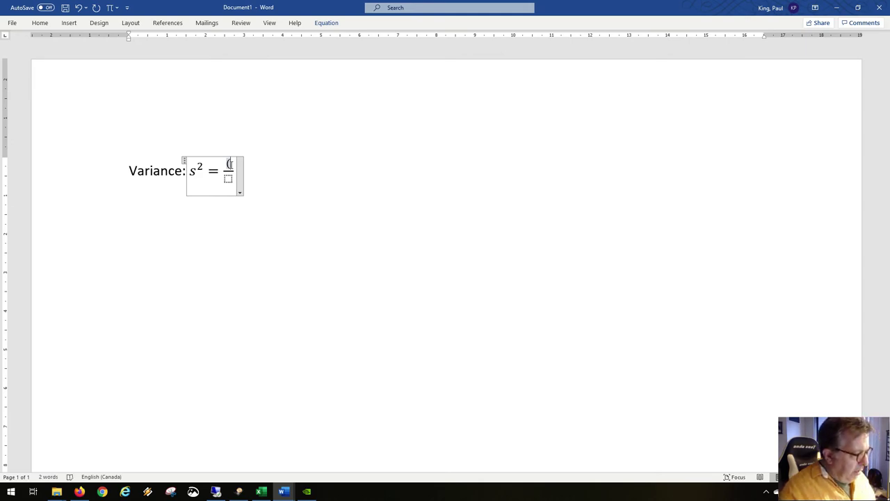
pyautogui.write('X')
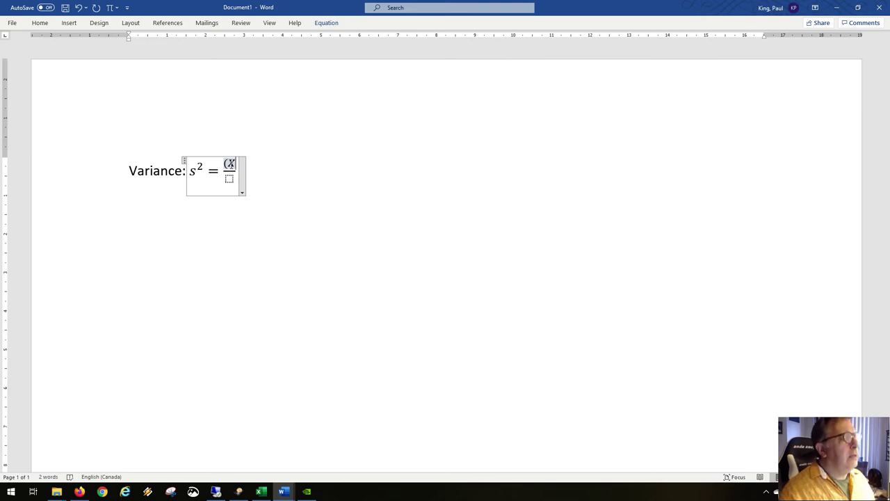
pyautogui.write('_i')
pyautogui.press('space')
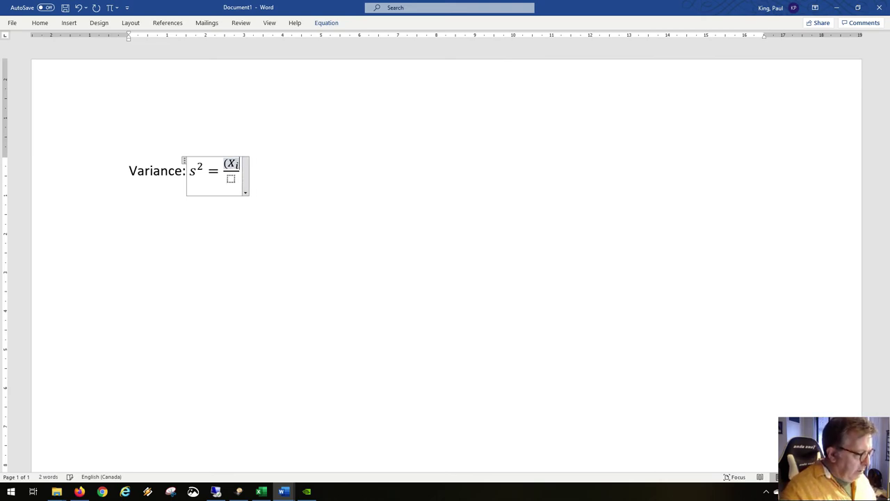
pyautogui.write('-')
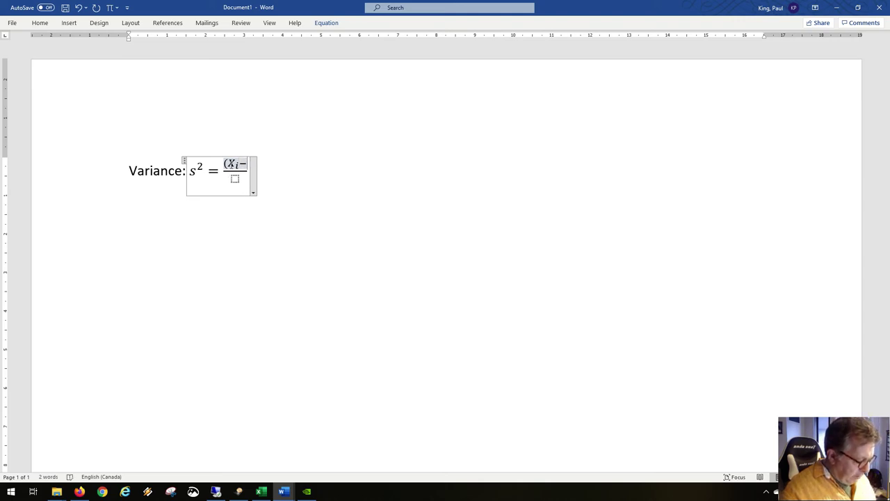
pyautogui.write('X)')
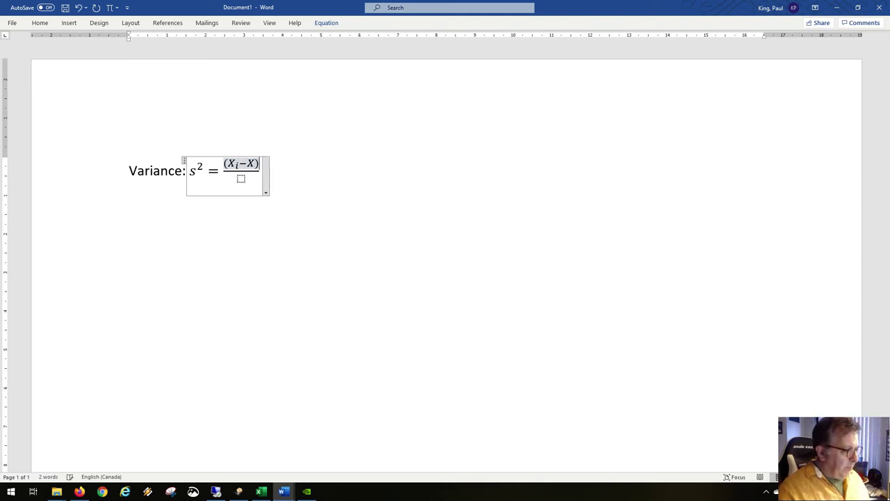
pyautogui.write('^2')
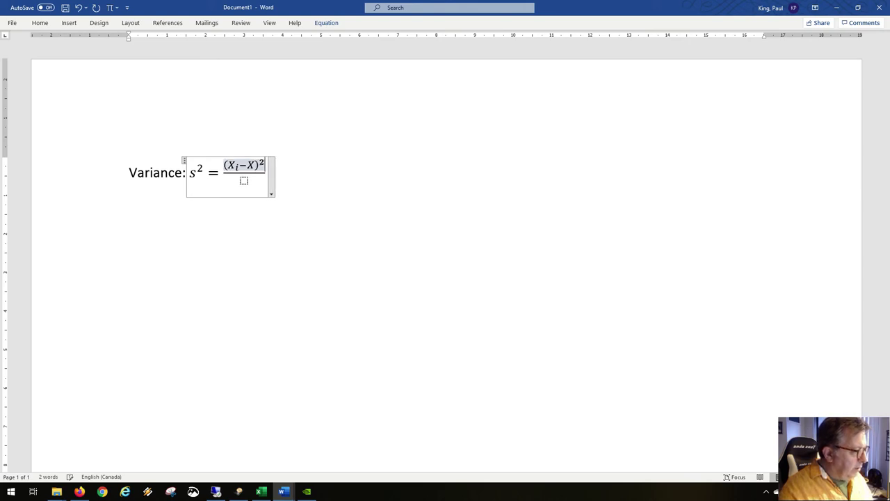
# Put a bar accent over the second X in the numerator to denote the mean
pyautogui.press('Left')
pyautogui.press('Left')
pyautogui.hotkey('shift', 'Left')
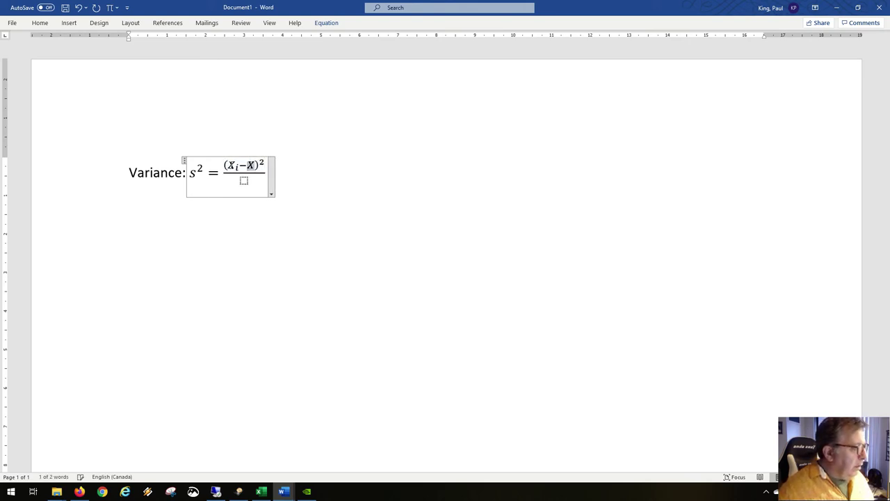
pyautogui.click(337, 26)
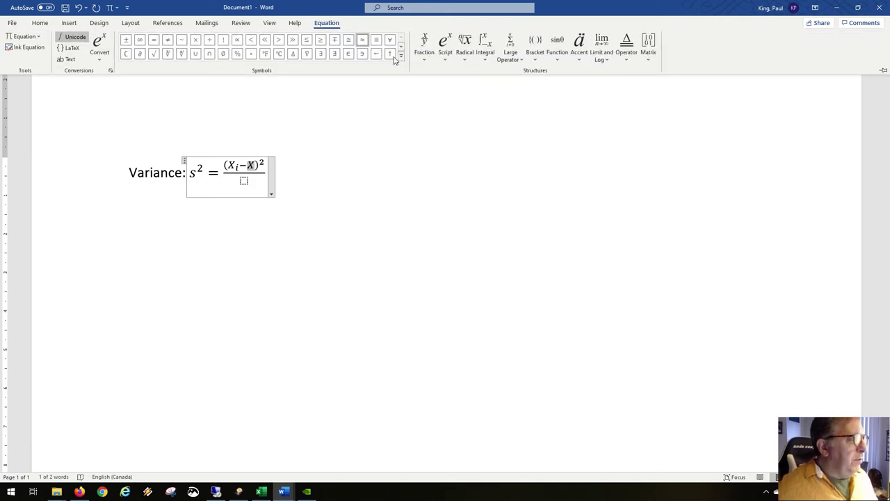
pyautogui.click(577, 58)
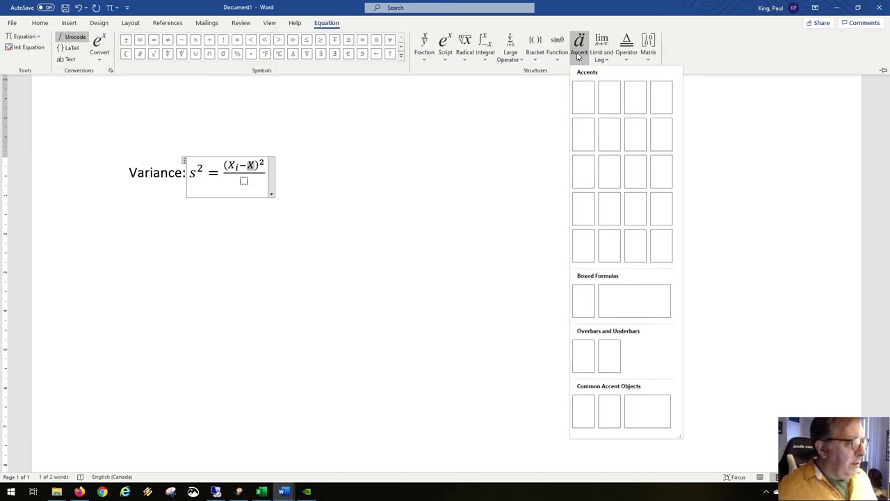
pyautogui.click(612, 173)
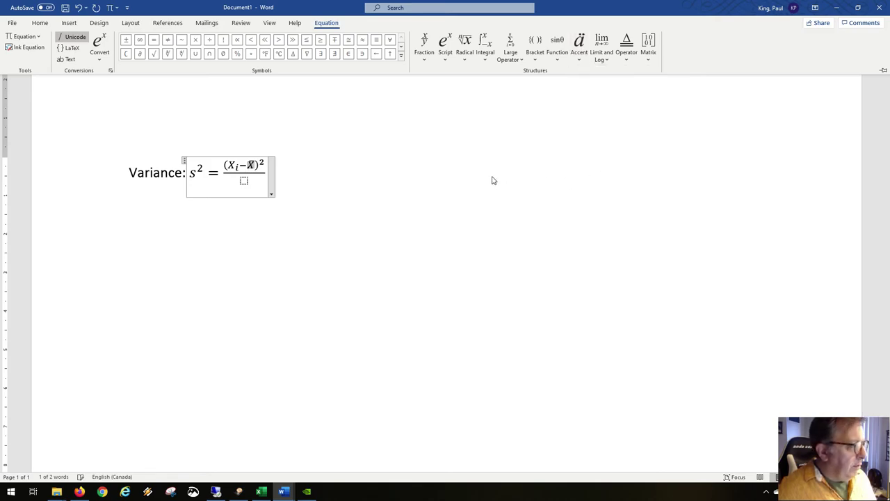
# Enter n as the fraction's denominator
pyautogui.click(243, 182)
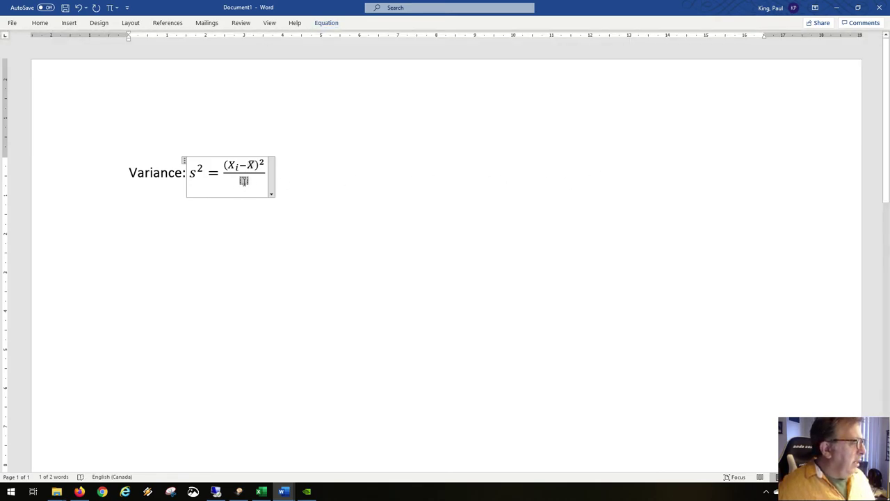
pyautogui.write('n-1')
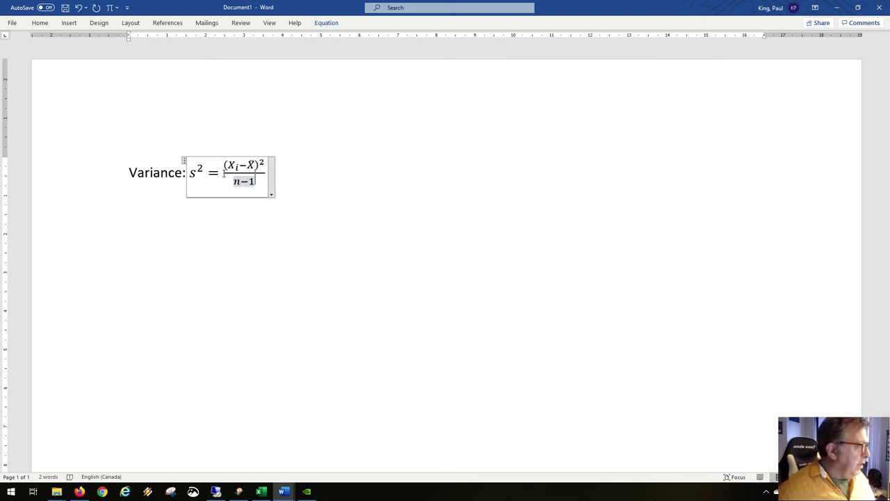
pyautogui.press('BackSpace')
pyautogui.press('BackSpace')
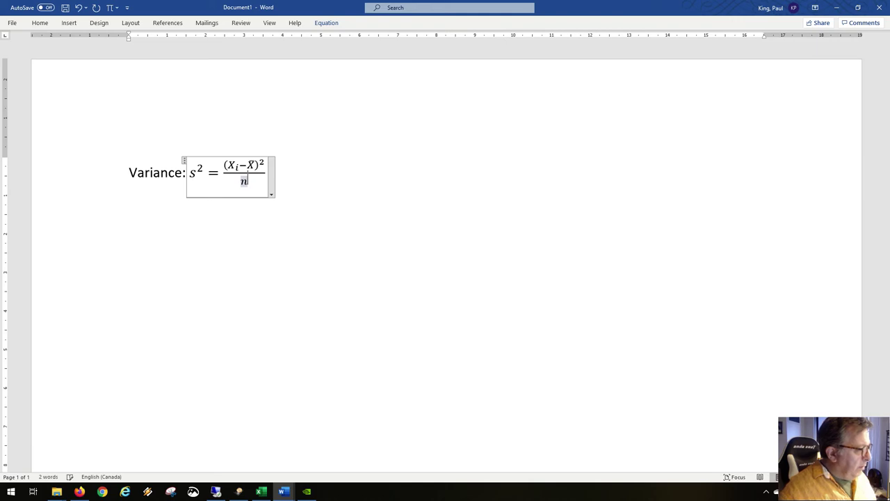
# Add the word "Population" in front of the "Variance:" label
pyautogui.click(133, 177)
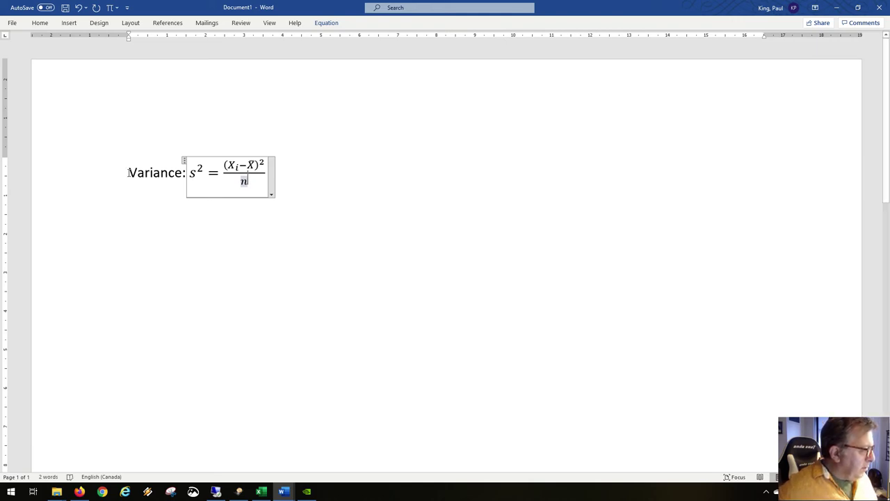
pyautogui.write('Popula')
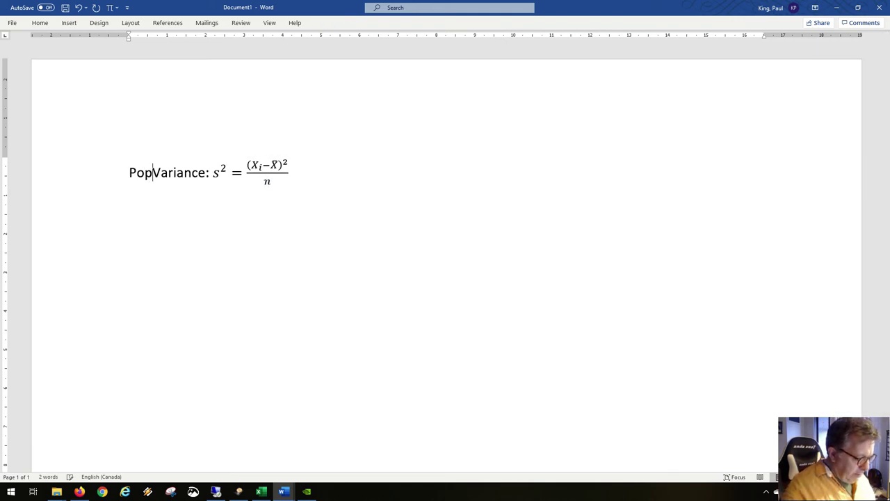
pyautogui.write('tion')
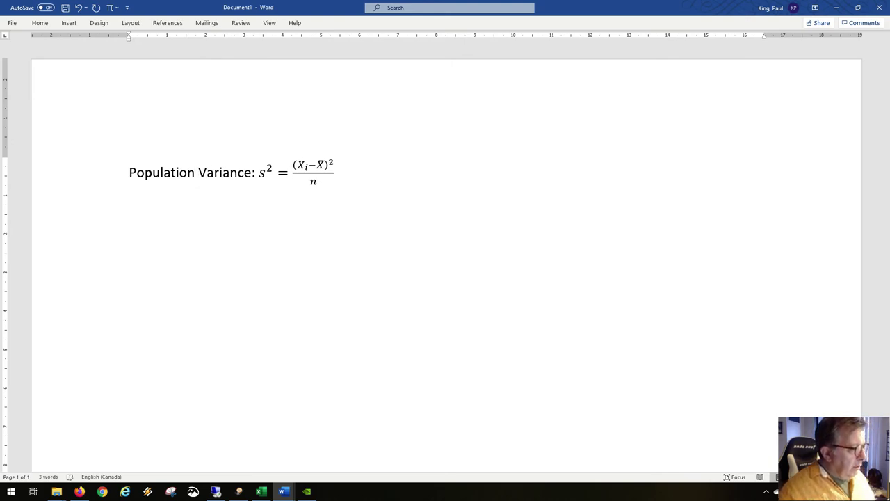
# Add a second line labelled "Sample Variance:" with the same equation s^2 = (X_i − X̄)^2/n
pyautogui.press('End')
pyautogui.press('Return')
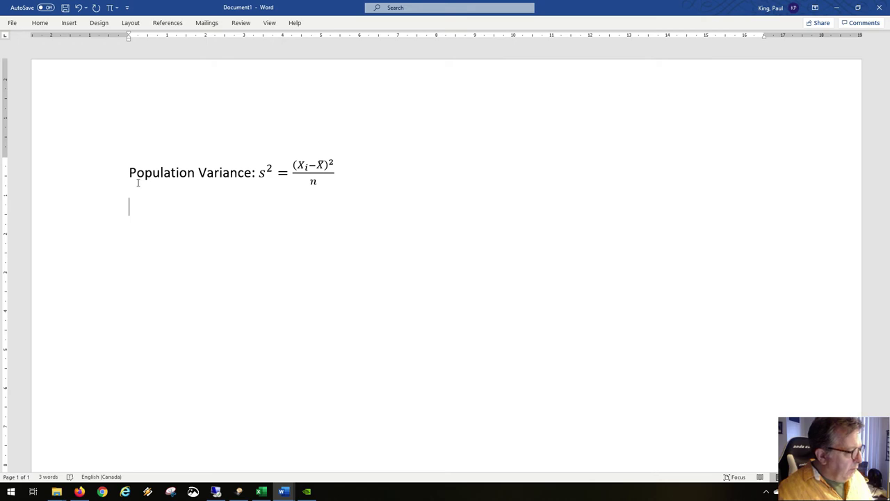
pyautogui.write('Variance: s^2=(X_i-X̄)^2/n')
pyautogui.press('Up')
pyautogui.write('Sample')
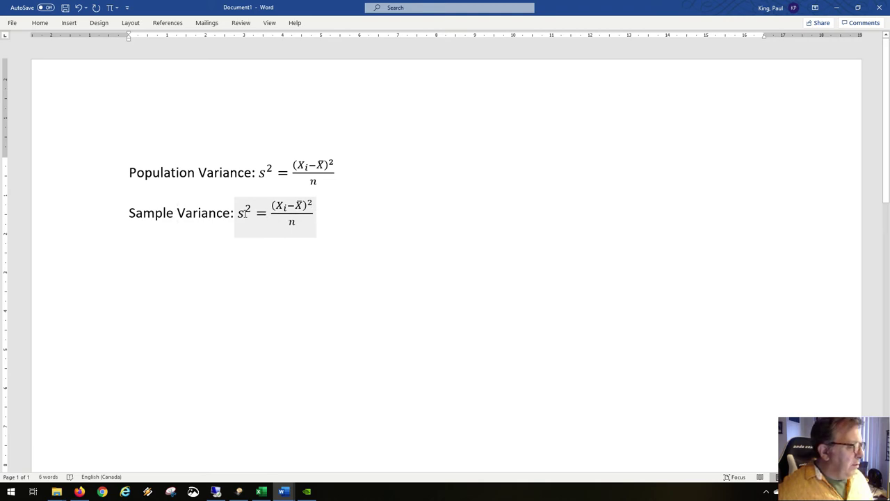
# Replace s^2 with δ^2 on the left-hand side of the Population Variance equation
pyautogui.click(262, 174)
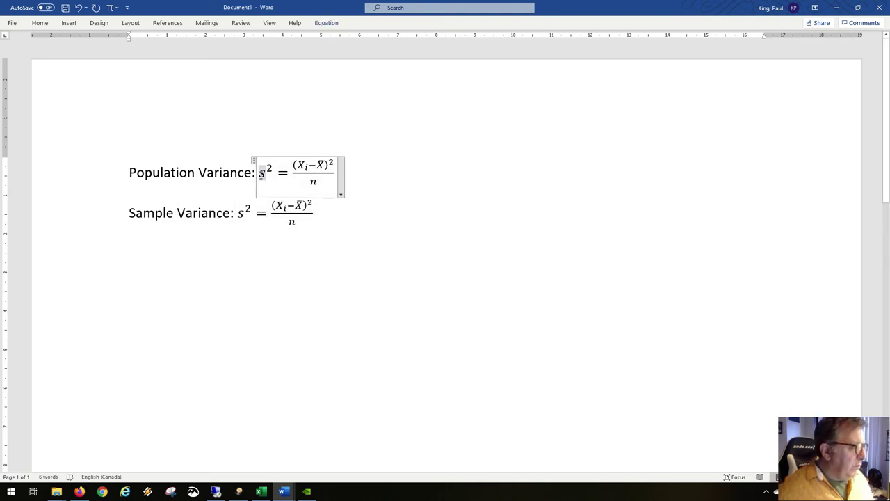
pyautogui.doubleClick(262, 173)
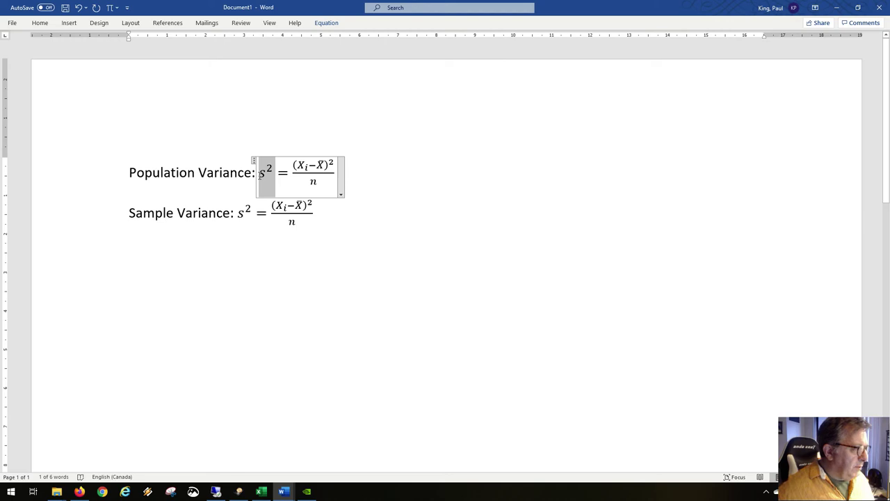
pyautogui.click(261, 174)
pyautogui.doubleClick(268, 174)
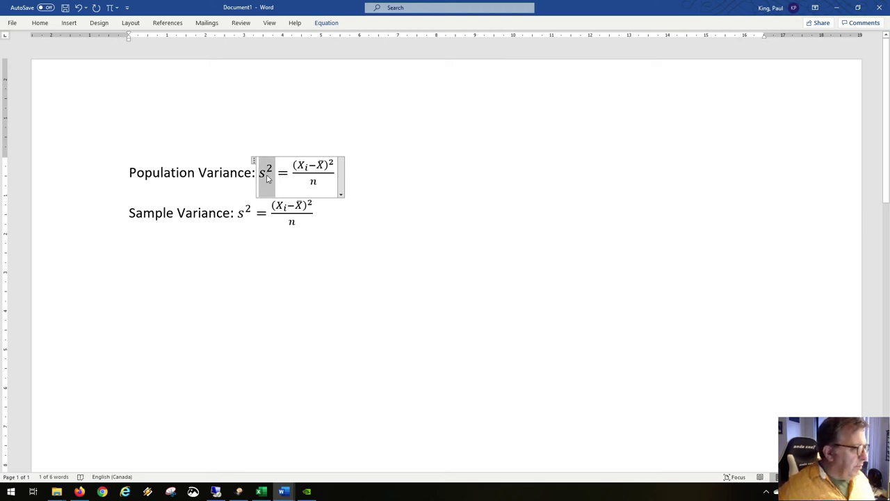
pyautogui.press('Delete')
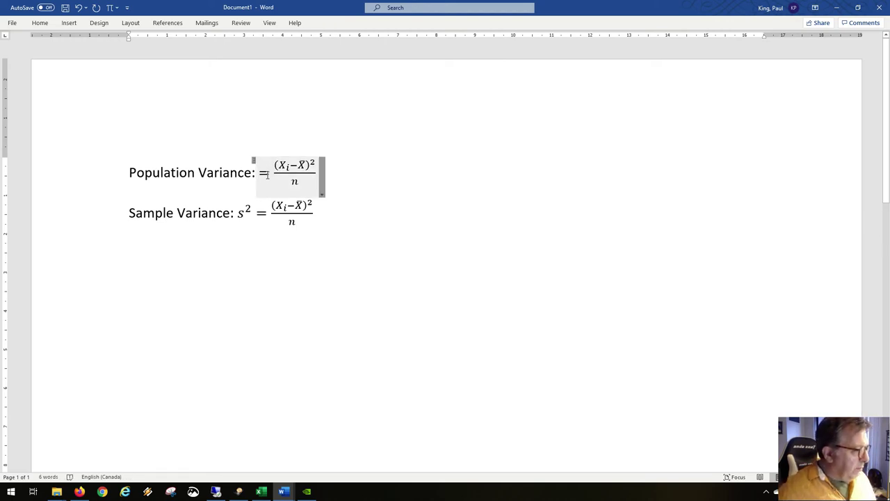
pyautogui.click(314, 113)
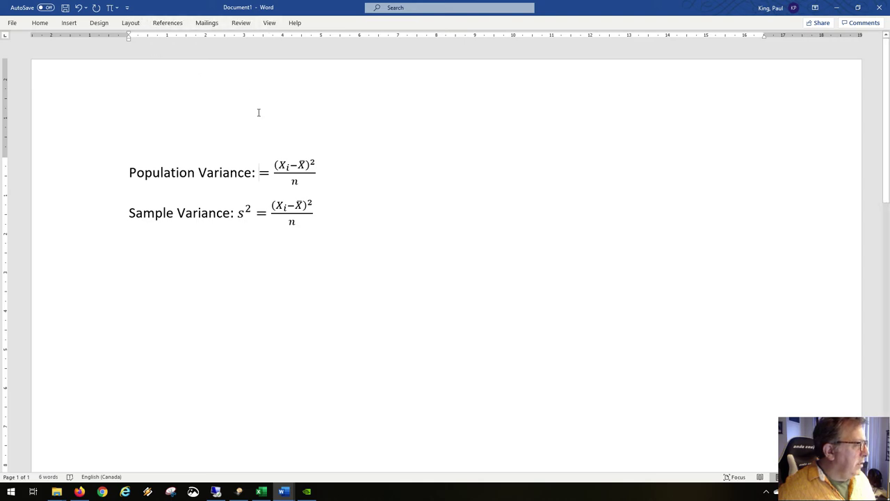
pyautogui.click(263, 157)
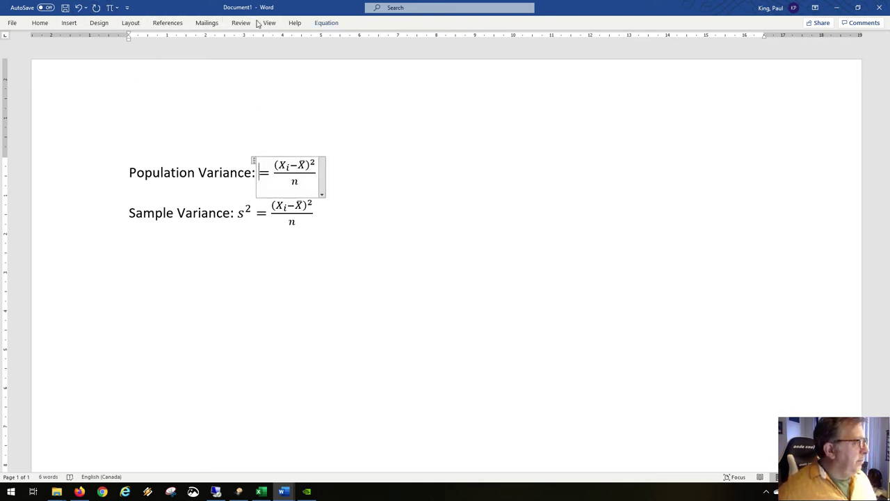
pyautogui.click(324, 25)
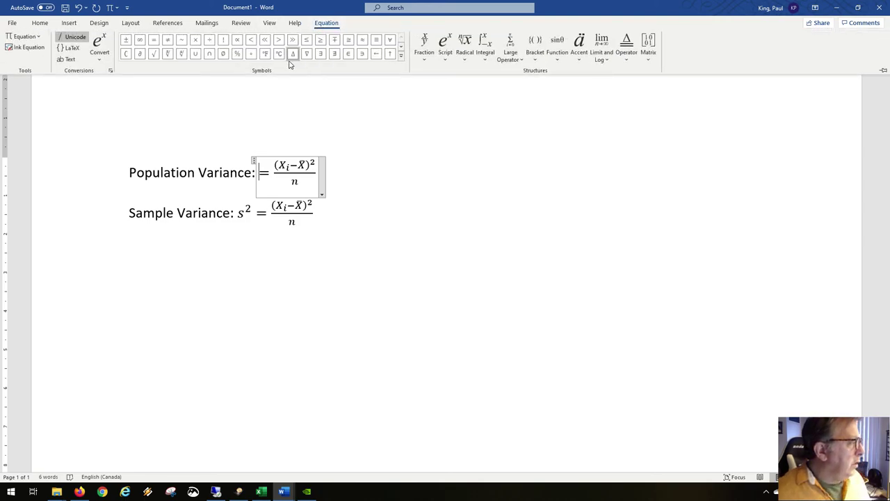
pyautogui.click(401, 47)
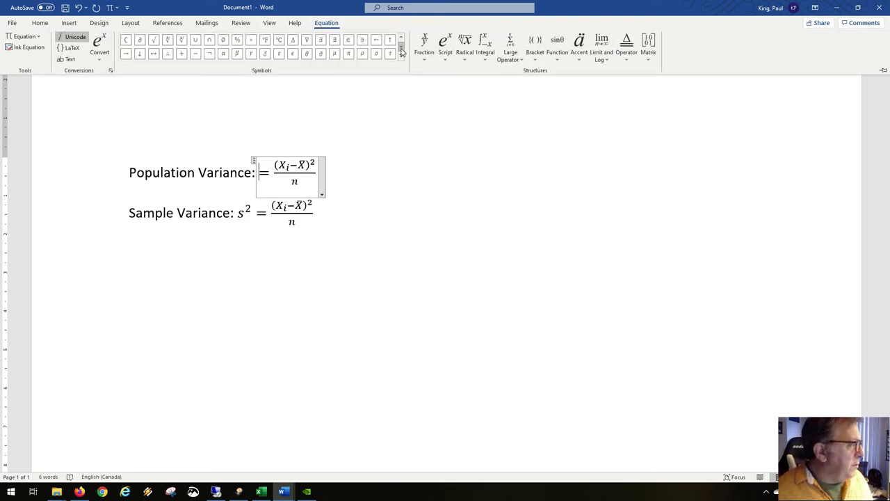
pyautogui.click(265, 56)
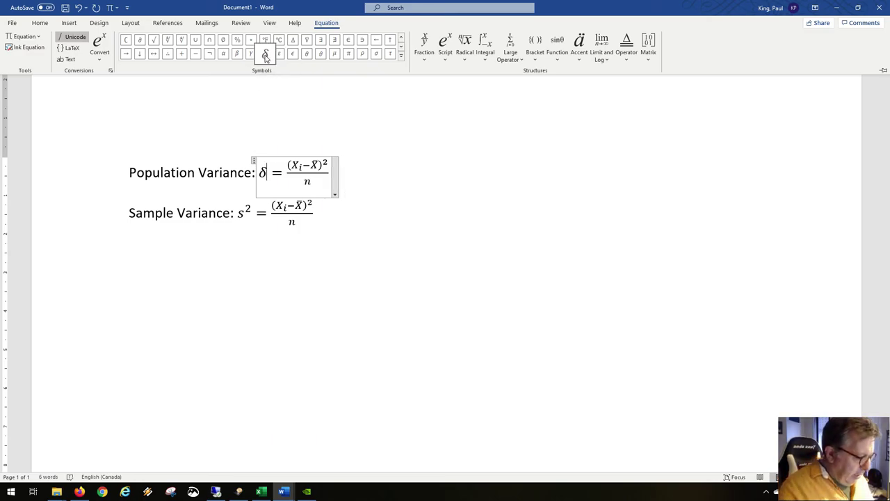
pyautogui.write('^2')
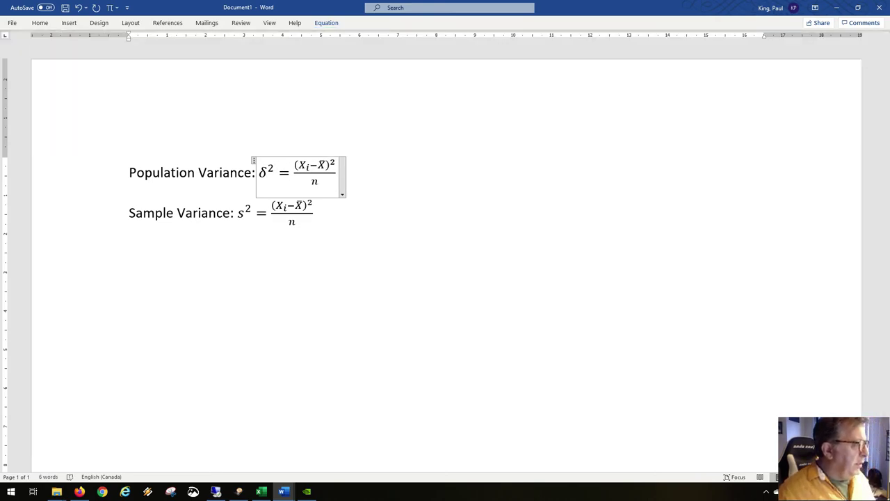
# Replace the X̄ in the Population Variance numerator with μ
pyautogui.click(240, 215)
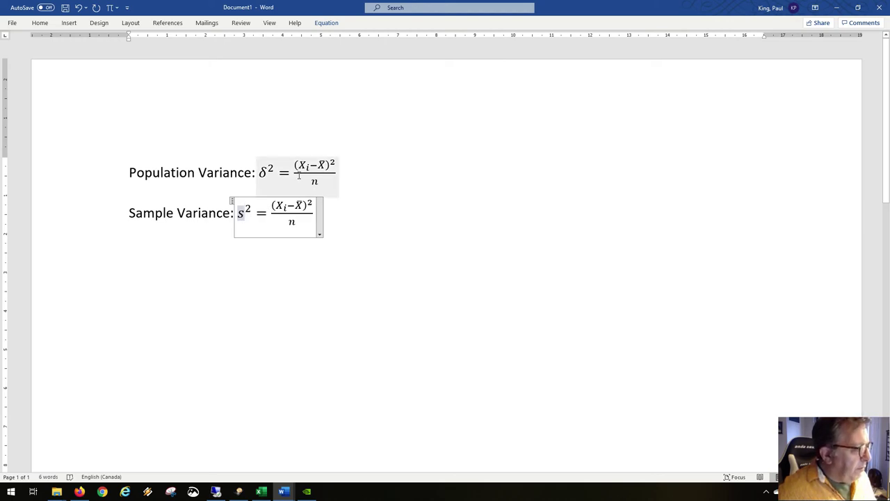
pyautogui.click(320, 165)
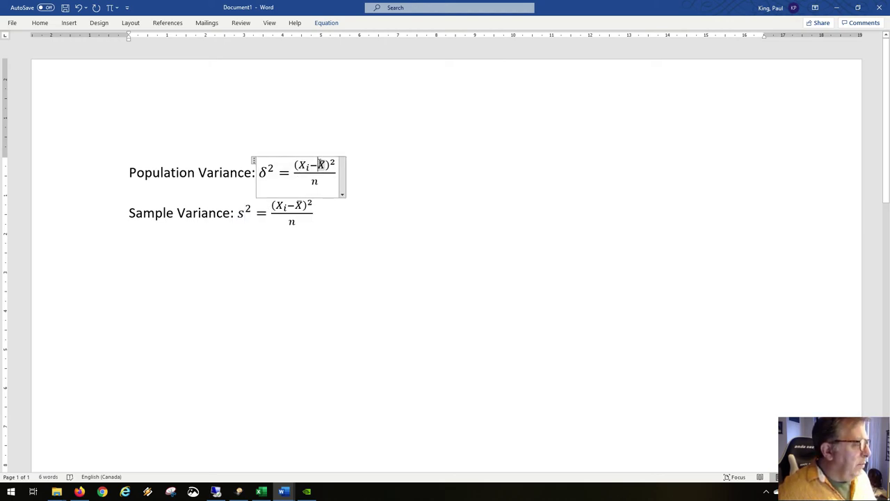
pyautogui.doubleClick(322, 165)
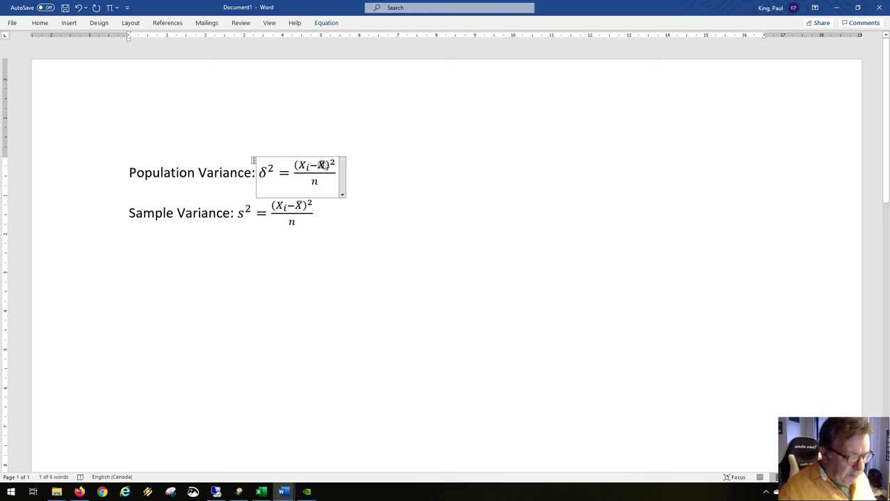
pyautogui.press('BackSpace')
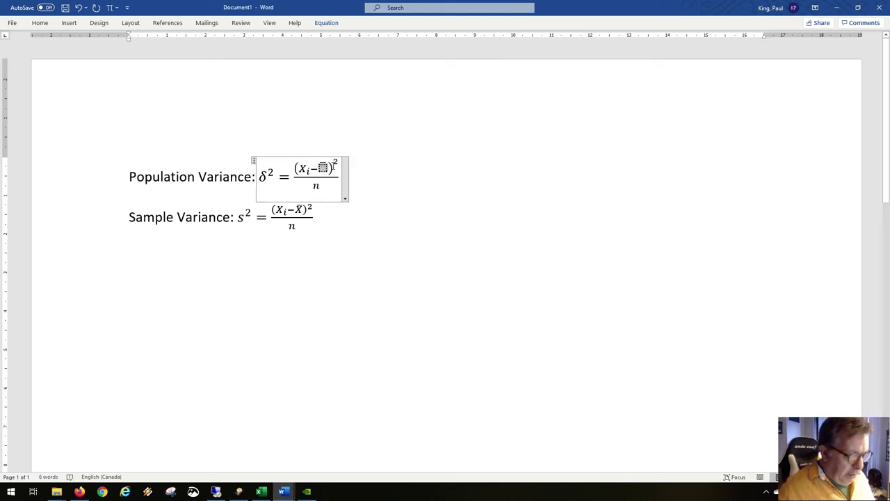
pyautogui.press('BackSpace')
pyautogui.press('BackSpace')
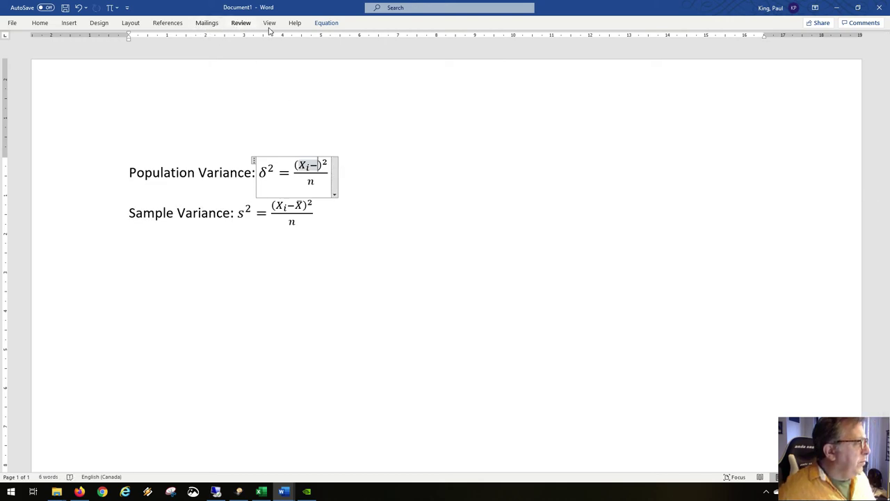
pyautogui.click(324, 24)
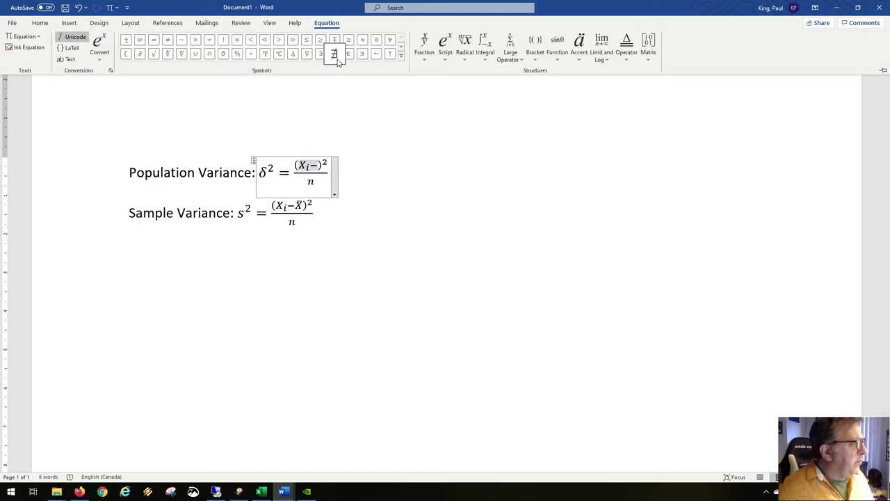
pyautogui.click(401, 47)
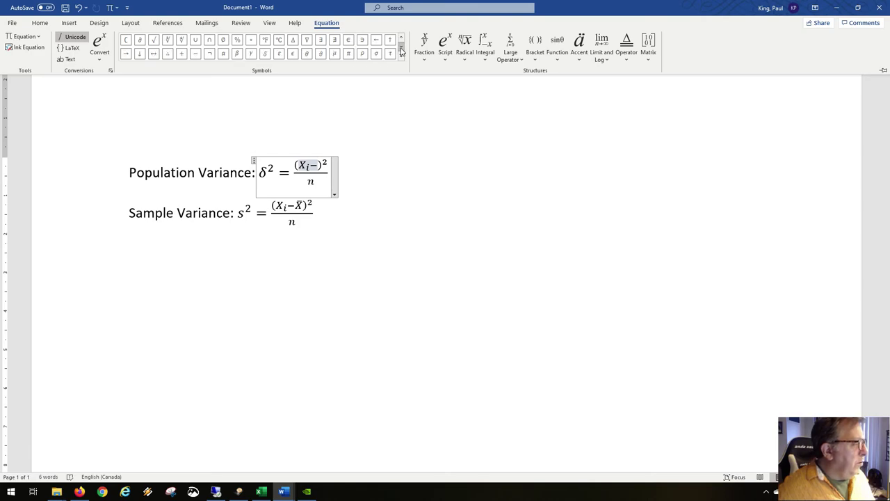
pyautogui.click(335, 55)
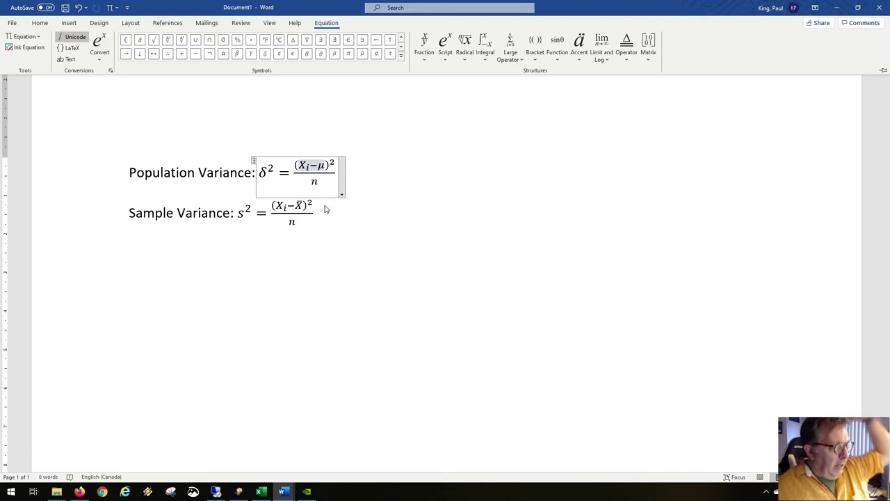
# Delete the whole numerator of the Population Variance fraction, leaving an empty placeholder
pyautogui.click(315, 185)
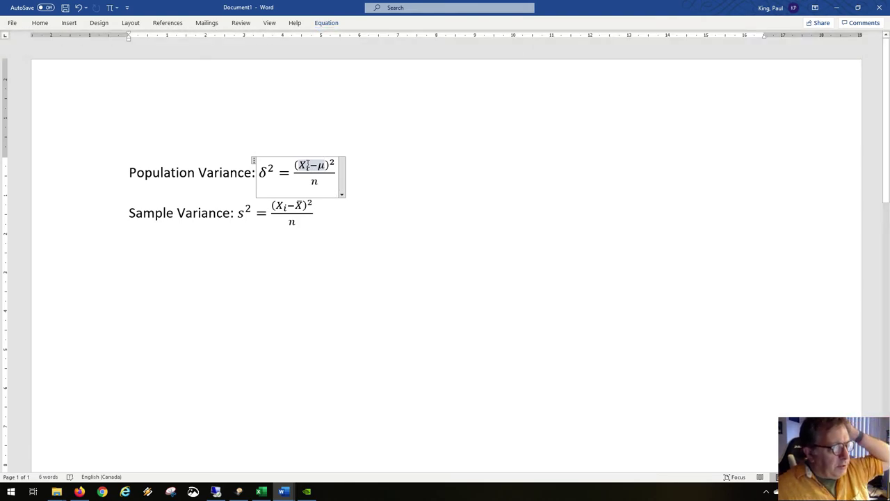
pyautogui.click(304, 165)
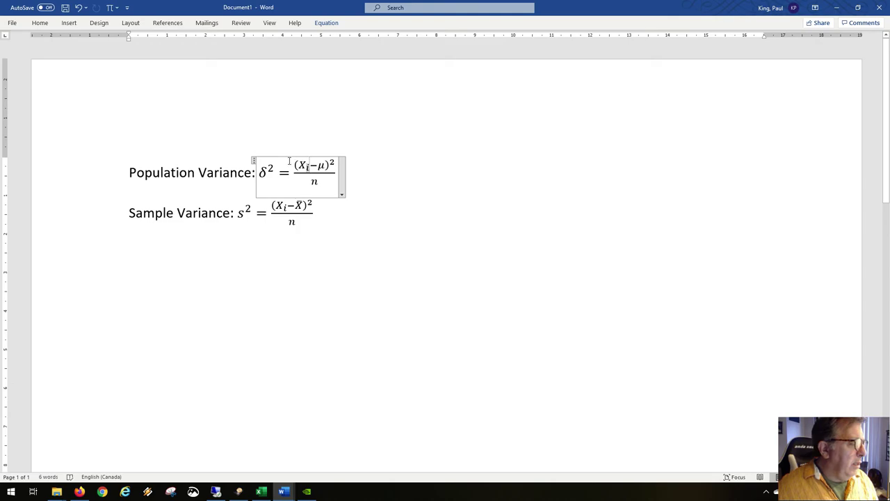
pyautogui.doubleClick(300, 164)
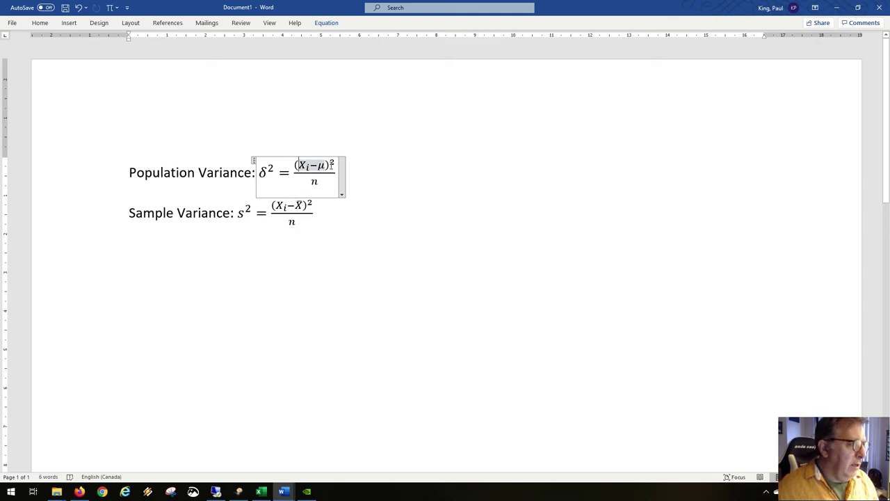
pyautogui.click(334, 163)
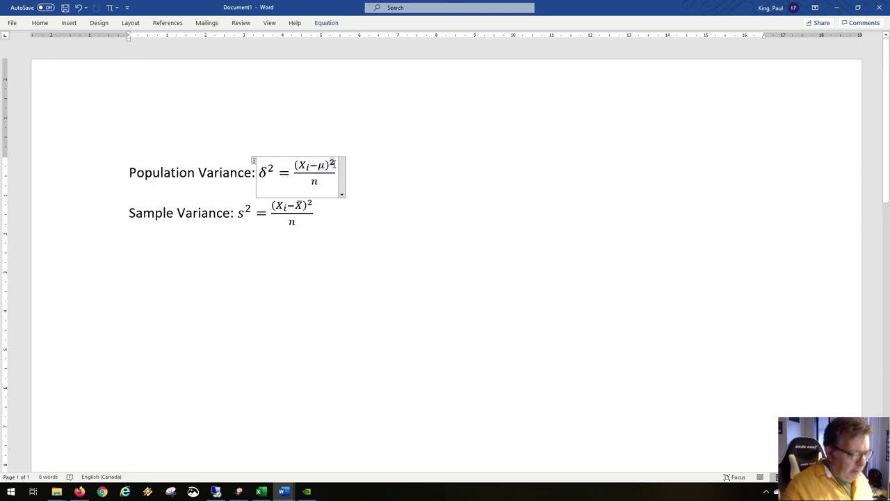
pyautogui.press('BackSpace')
pyautogui.press('BackSpace')
pyautogui.press('BackSpace')
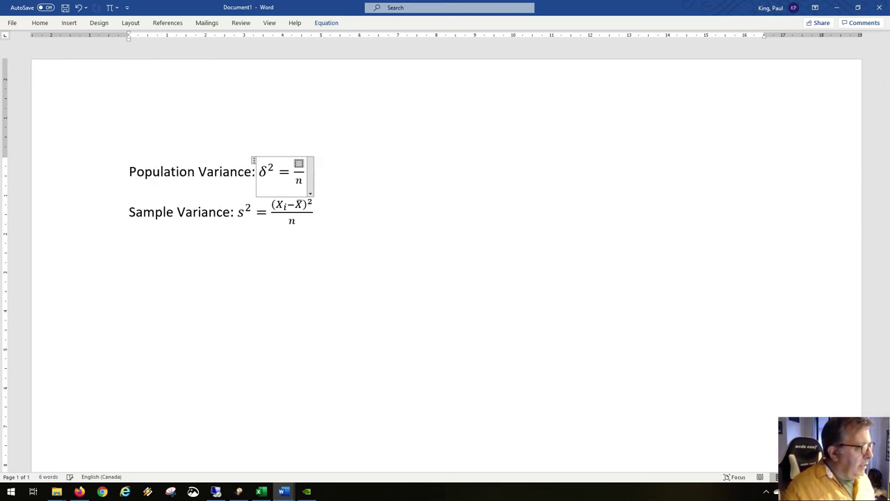
pyautogui.click(326, 24)
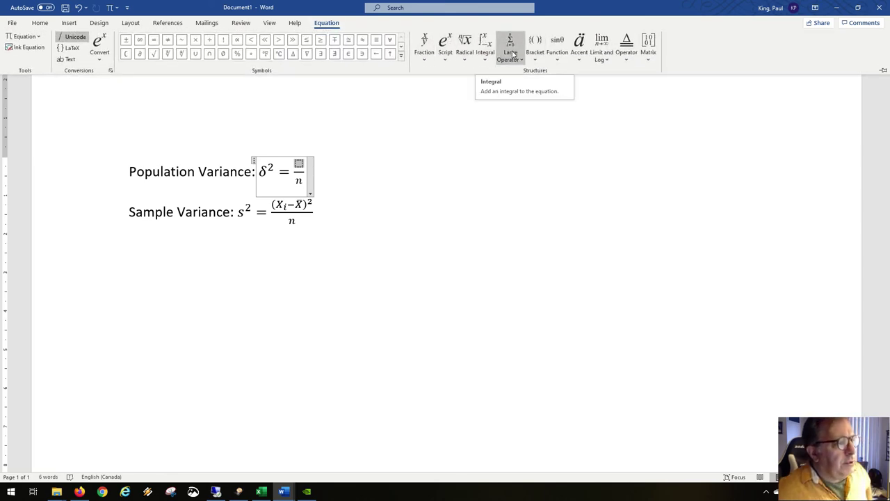
pyautogui.click(533, 47)
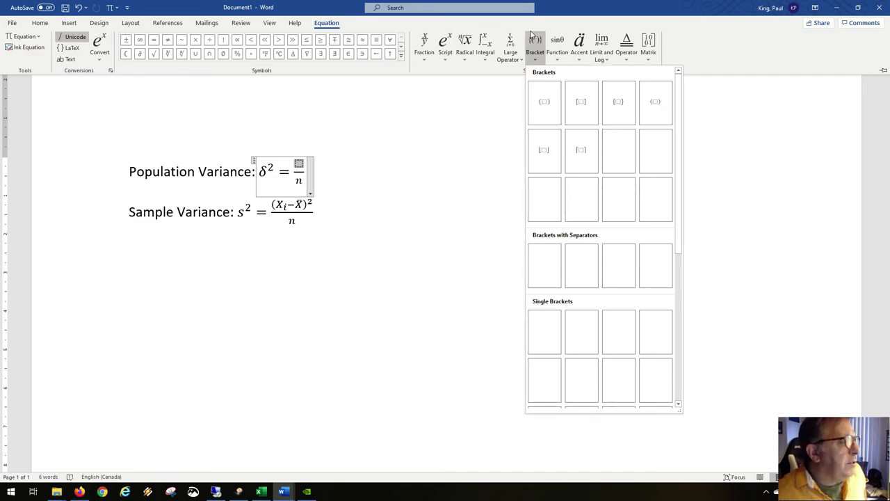
pyautogui.click(531, 36)
# Keep the equation tools permanently expanded and insert a summation without limits into the empty Population Variance numerator
pyautogui.click(327, 23)
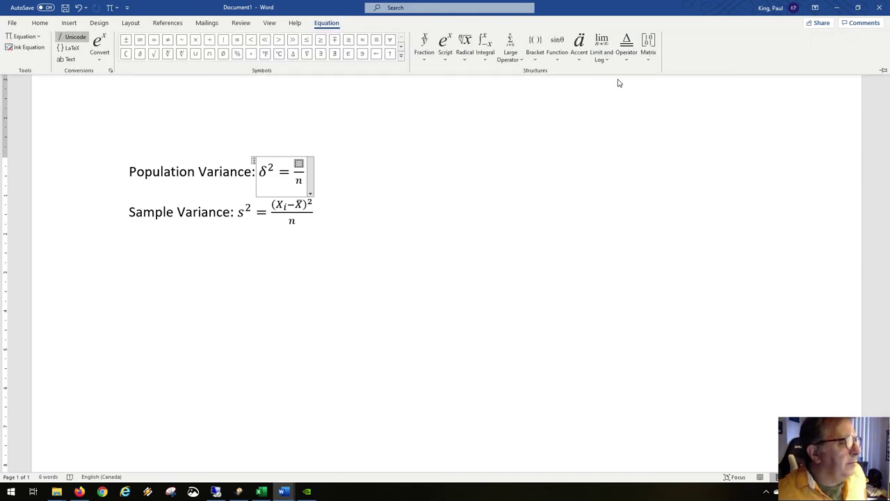
pyautogui.click(884, 71)
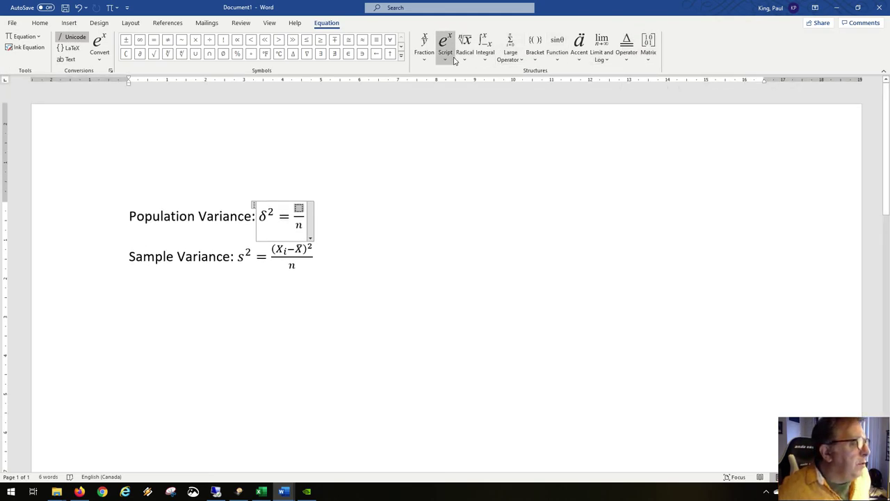
pyautogui.click(510, 55)
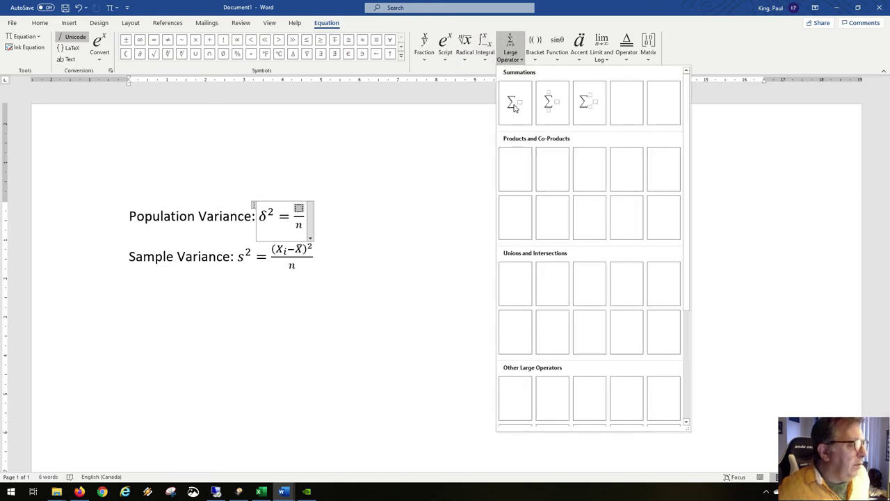
pyautogui.click(514, 104)
# Enter (X_i−μ)^2 after the summation sign in the Population Variance numerator
pyautogui.click(309, 208)
pyautogui.write('(')
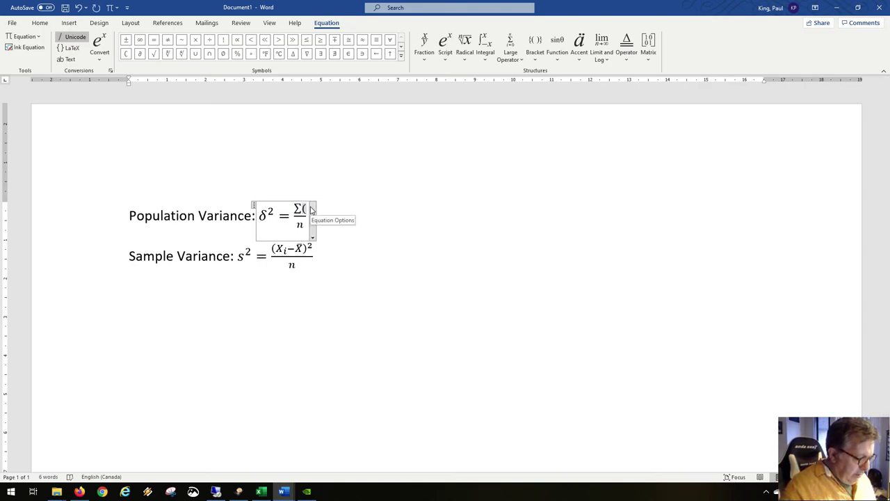
pyautogui.write('X')
pyautogui.hotkey('shift', 'Left')
pyautogui.write('_i')
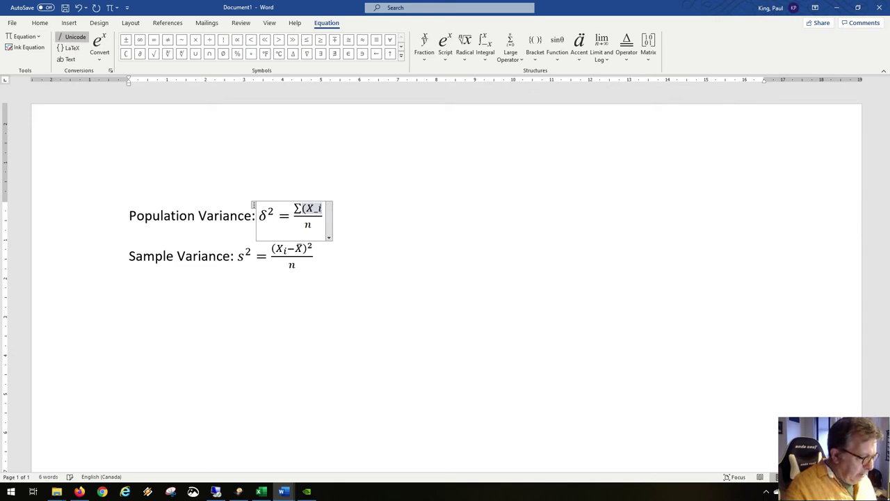
pyautogui.write('-\\m')
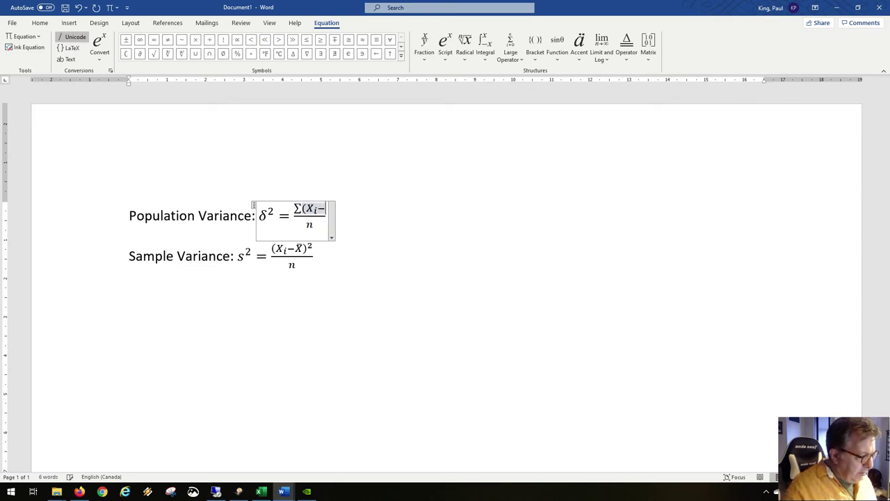
pyautogui.write('u )')
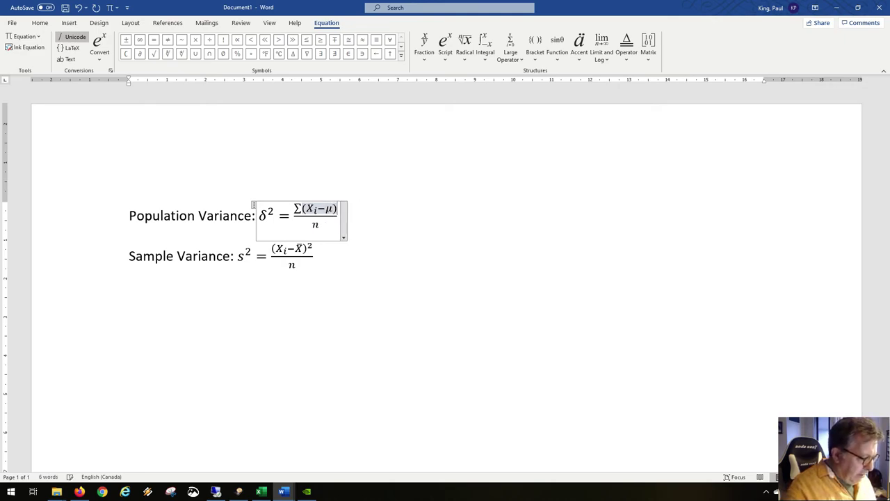
pyautogui.write('^2')
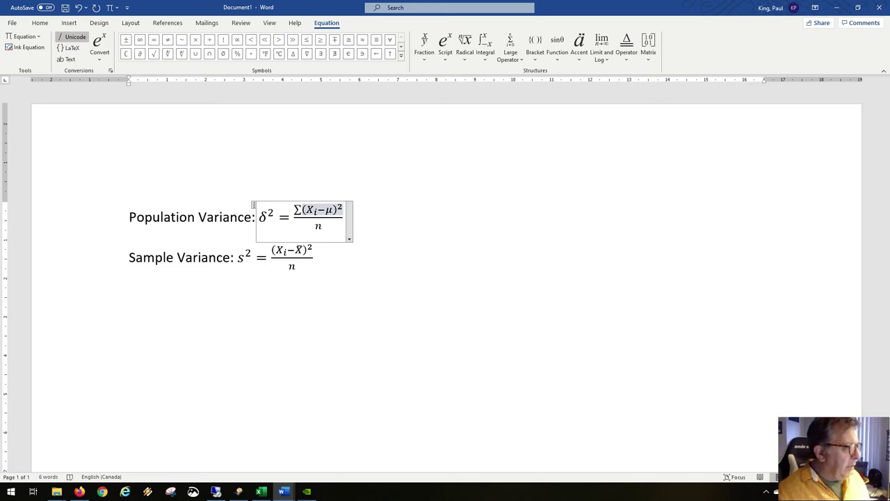
# Change the denominator of the Sample Variance equation to n−1
pyautogui.click(322, 221)
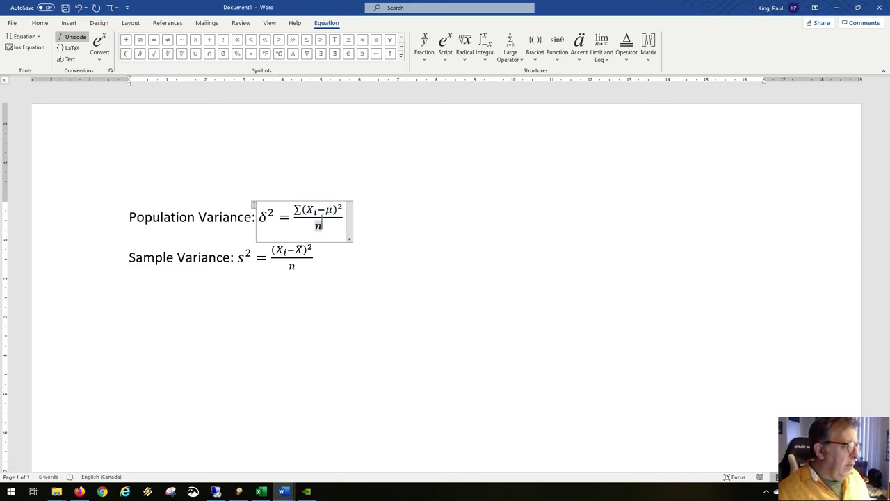
pyautogui.click(292, 264)
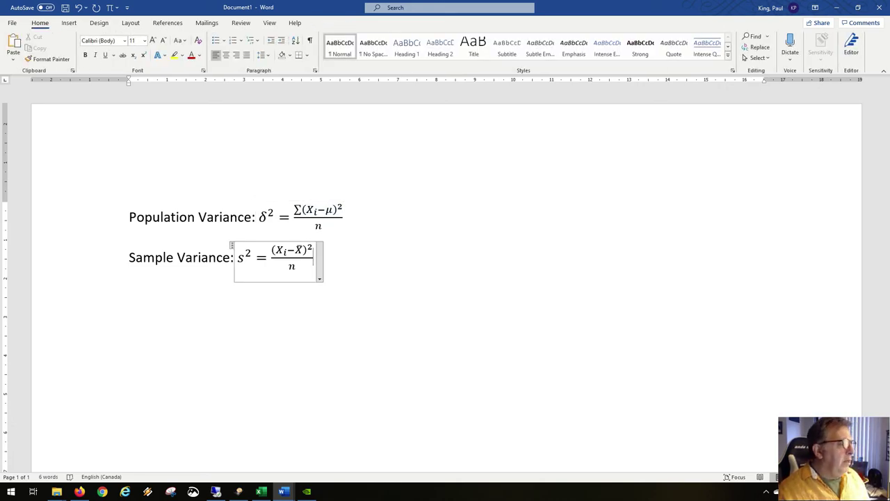
pyautogui.click(296, 249)
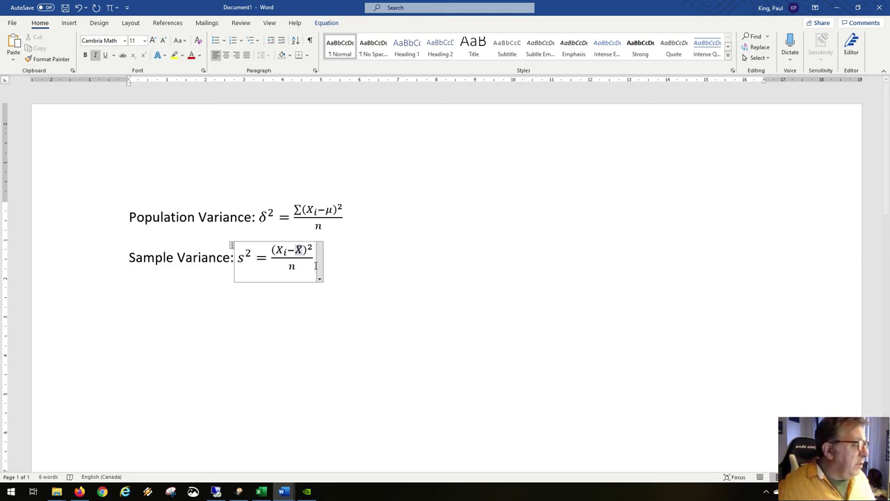
pyautogui.doubleClick(292, 267)
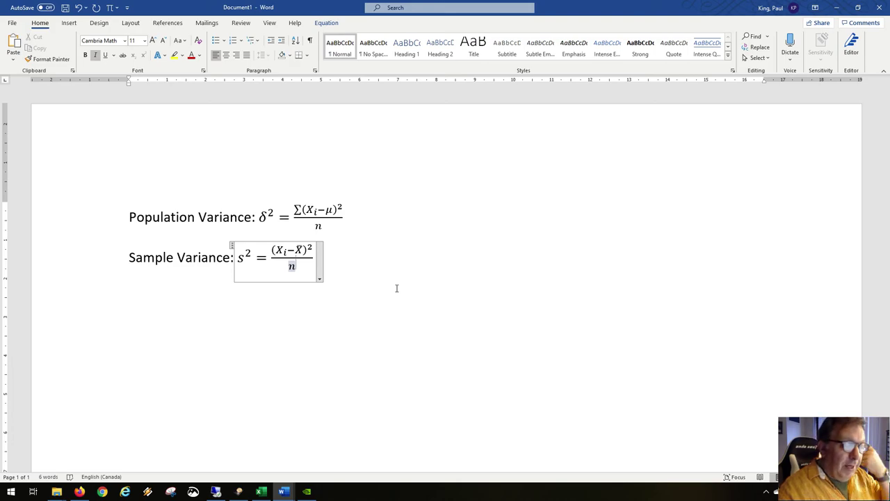
pyautogui.write('-')
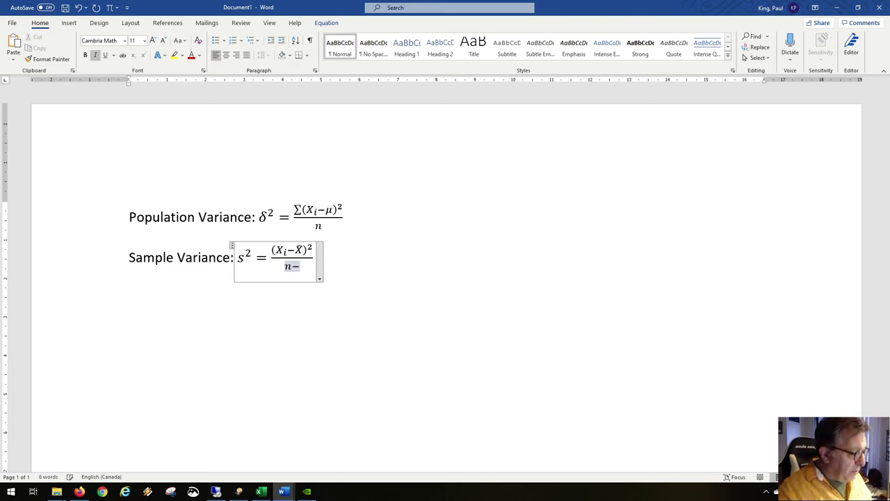
pyautogui.write('1')
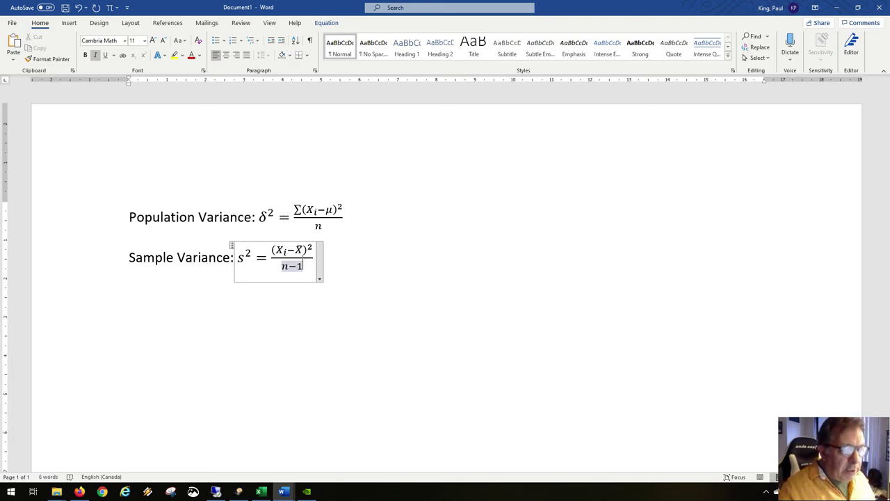
pyautogui.click(313, 256)
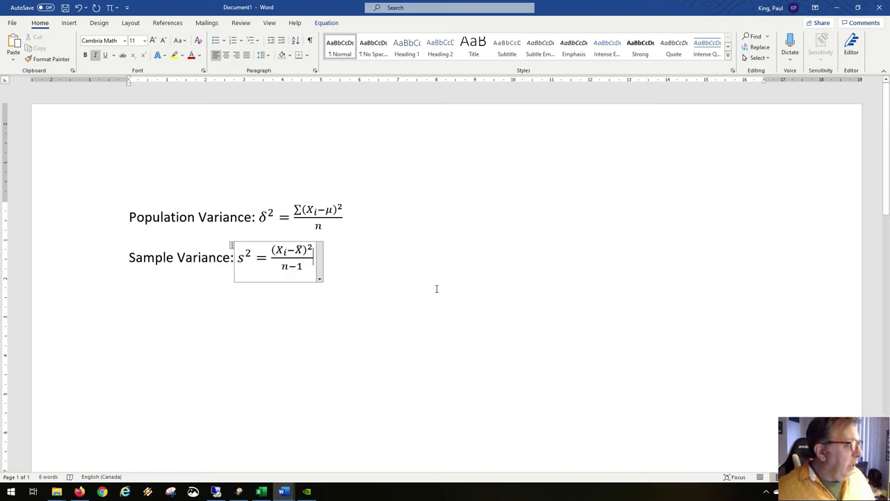
# Add the tab-separated label "Population standard deviation =" after the Population Variance equation on the same line
pyautogui.click(395, 259)
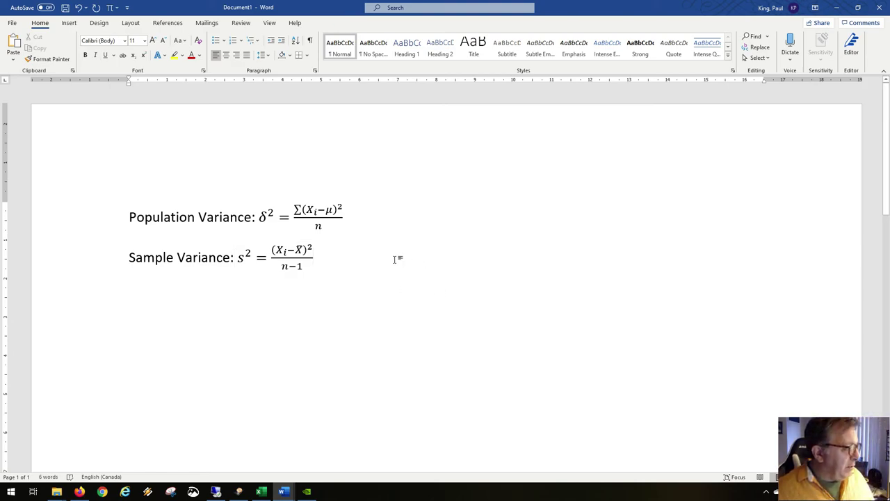
pyautogui.click(403, 219)
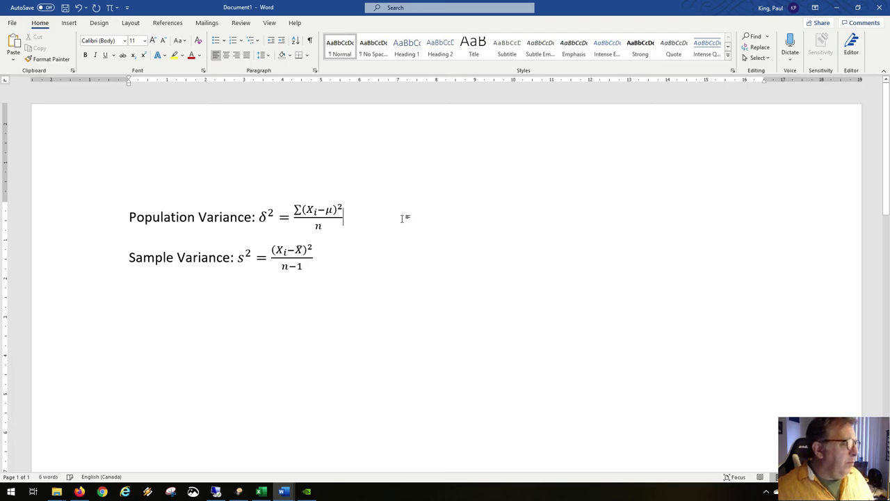
pyautogui.press('Tab')
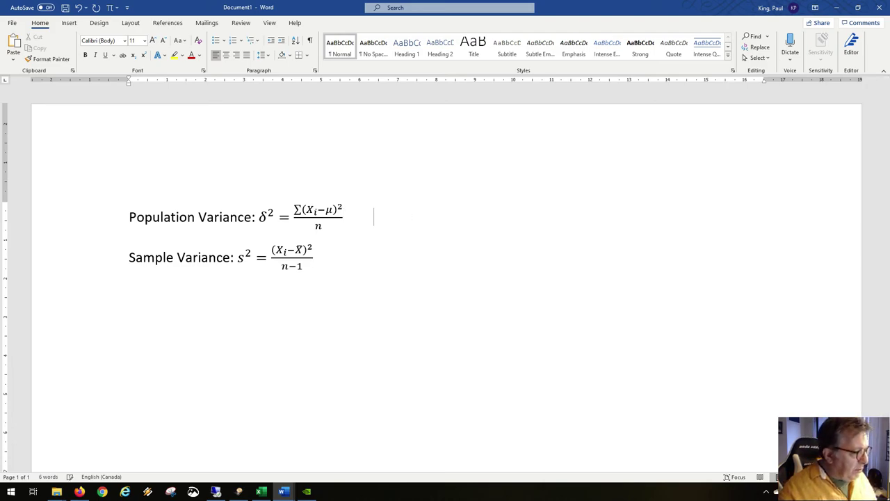
pyautogui.write('Populatio')
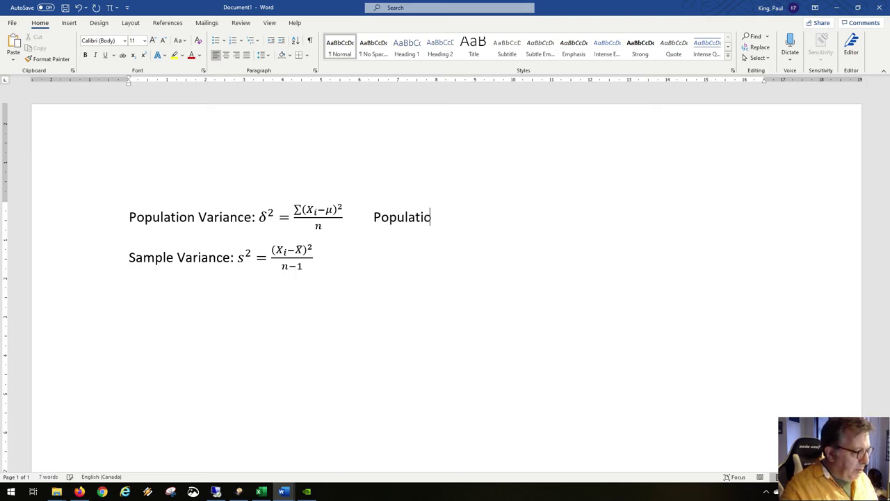
pyautogui.write('n standard ')
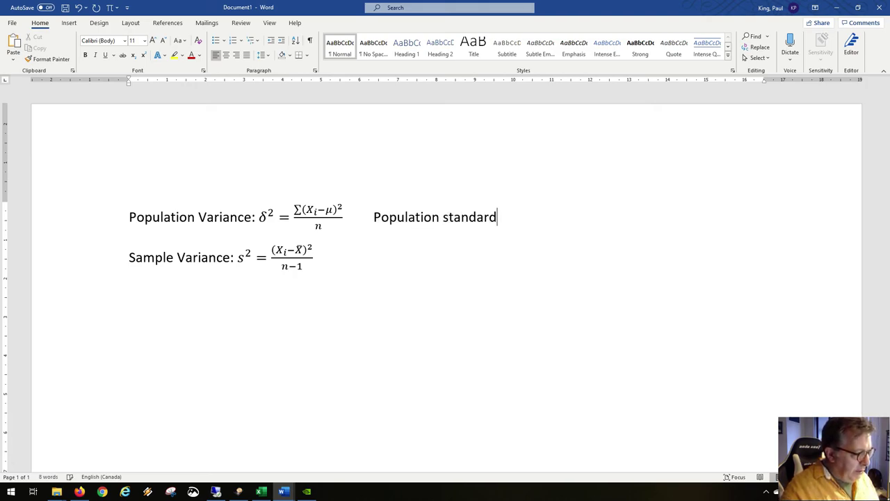
pyautogui.write('devia')
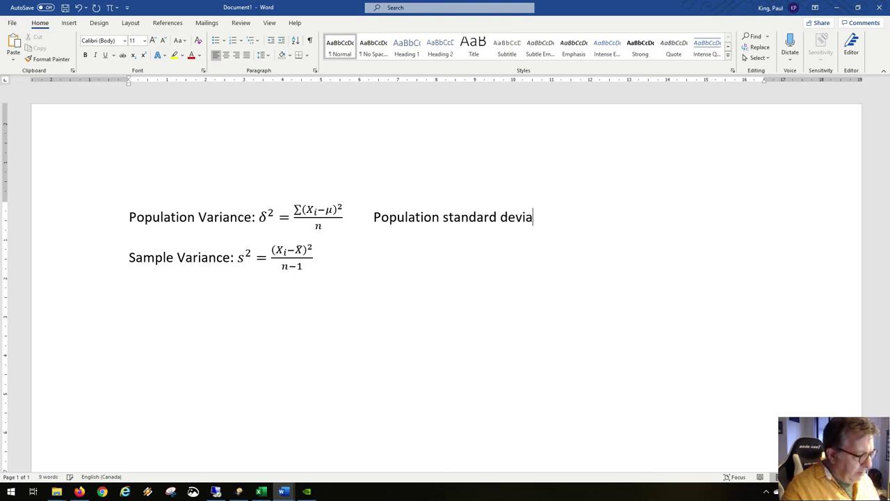
pyautogui.write('tion =')
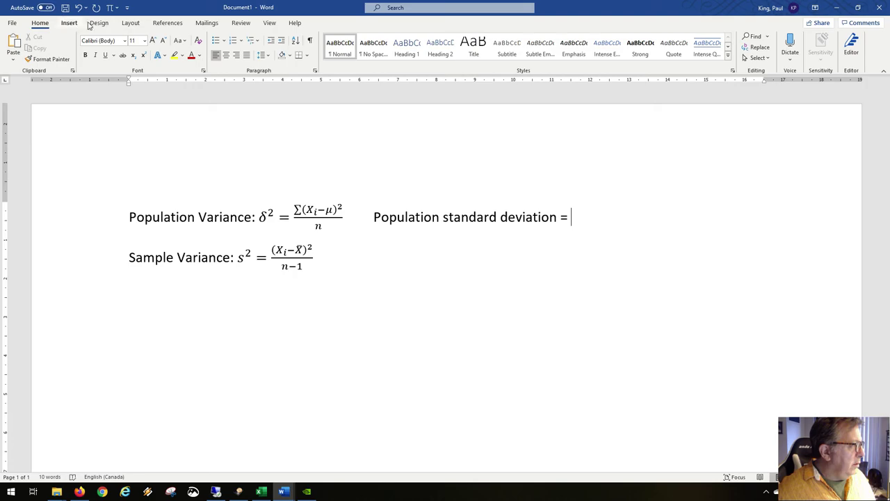
# Insert a new equation after the Population standard deviation label and enter a square root sign followed by s^2
pyautogui.click(110, 9)
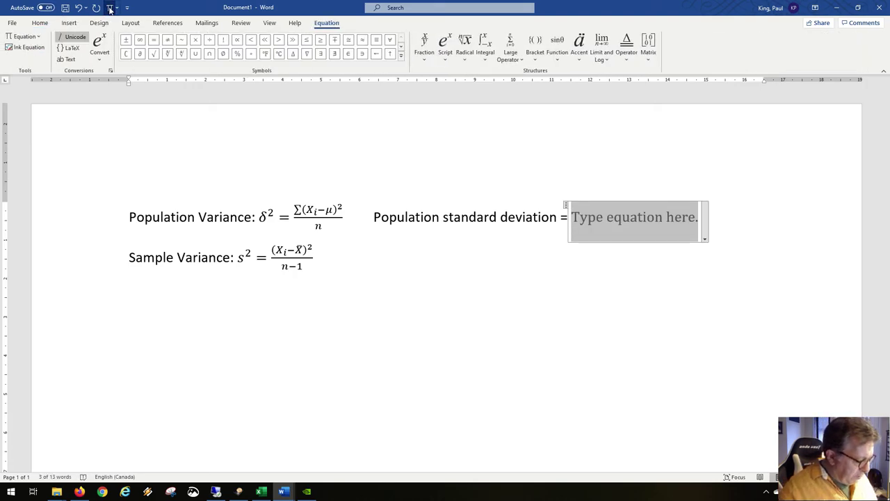
pyautogui.write('\\sqrt')
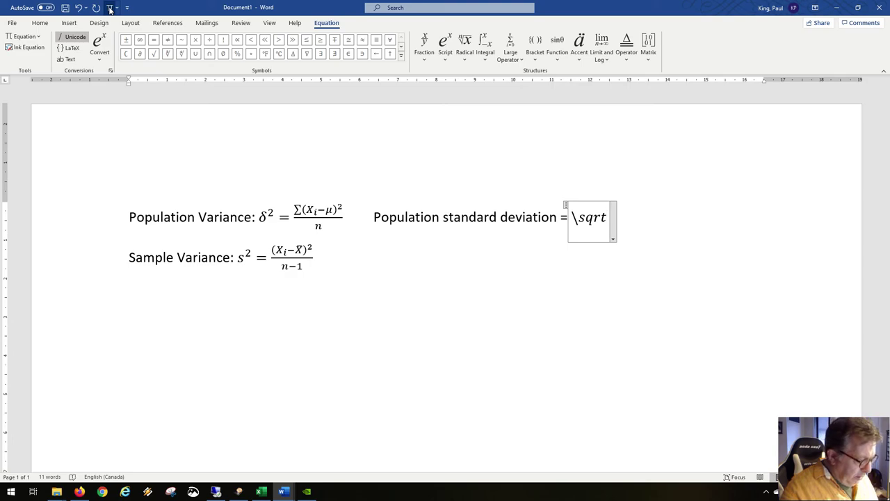
pyautogui.press('space')
pyautogui.write('s')
pyautogui.write('^2')
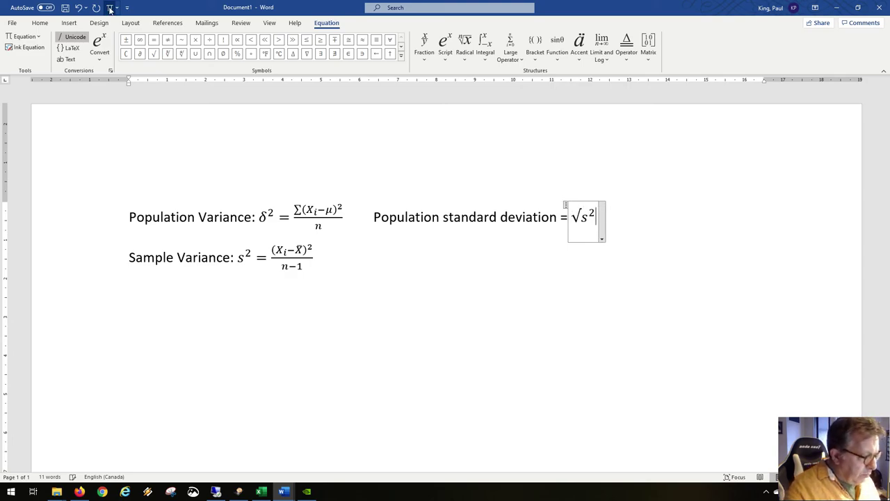
# Convert the square root sign to a radical with a placeholder and move s^2 under it
pyautogui.press('Left')
pyautogui.press('Left')
pyautogui.press('Left')
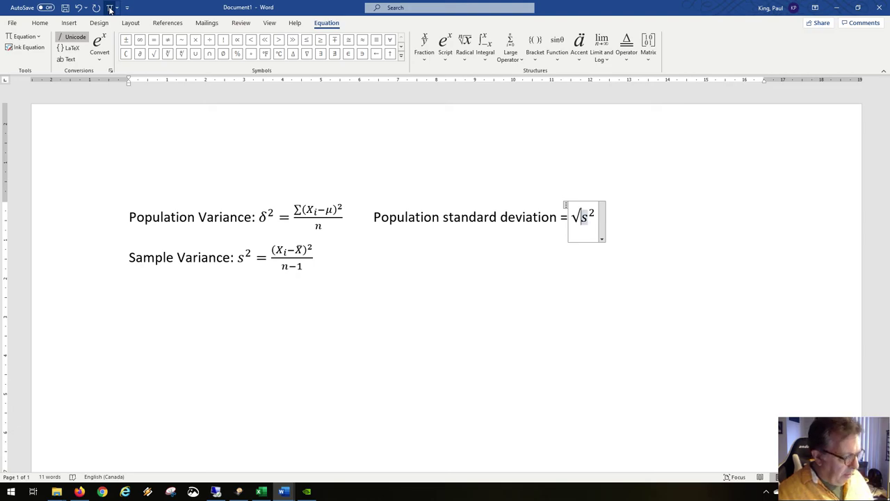
pyautogui.press('Left')
pyautogui.press('Delete')
pyautogui.press('space')
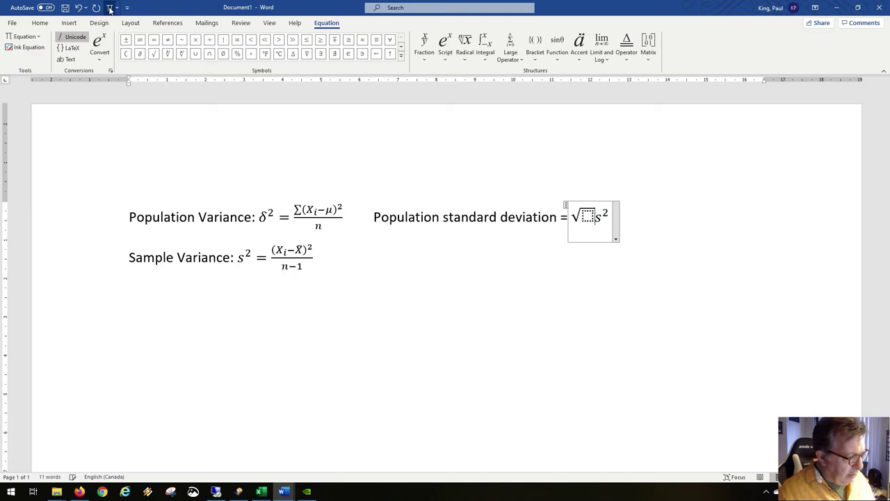
pyautogui.hotkey('shift', 'End')
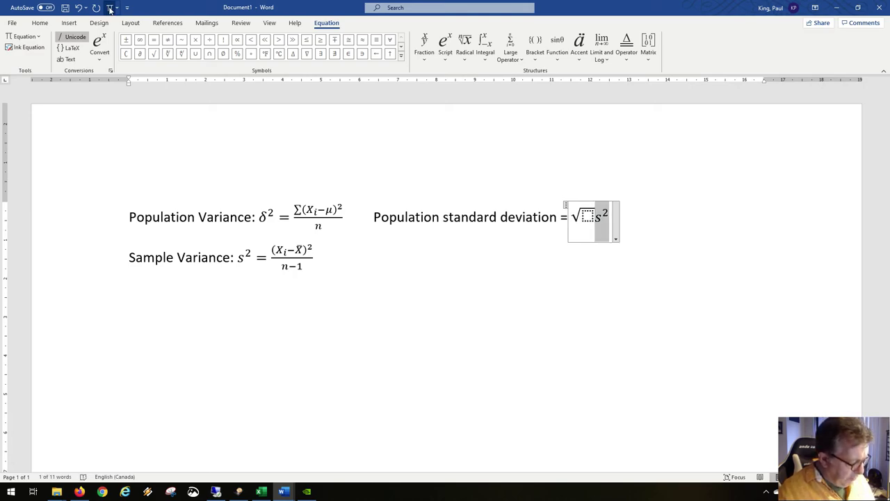
pyautogui.hotkey('ctrl', 'x')
pyautogui.click(110, 8)
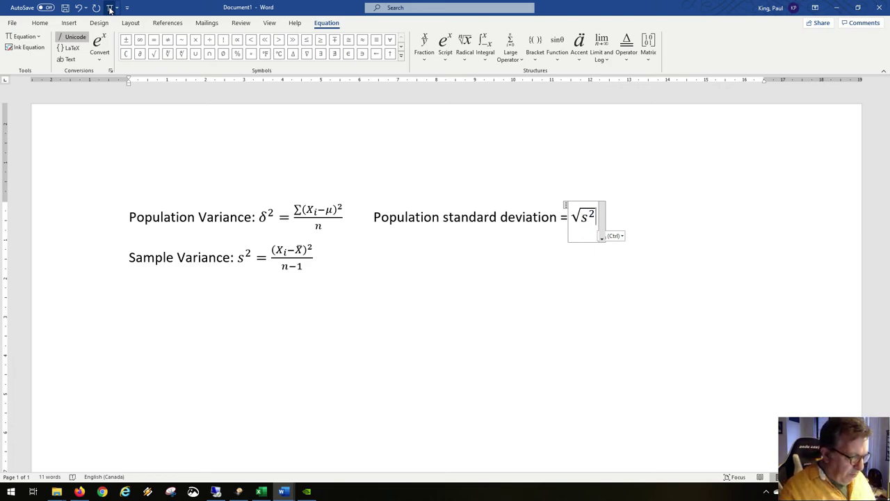
# Append "= s =" after the radical in the Population standard deviation equation
pyautogui.press('Right')
pyautogui.write('= s ')
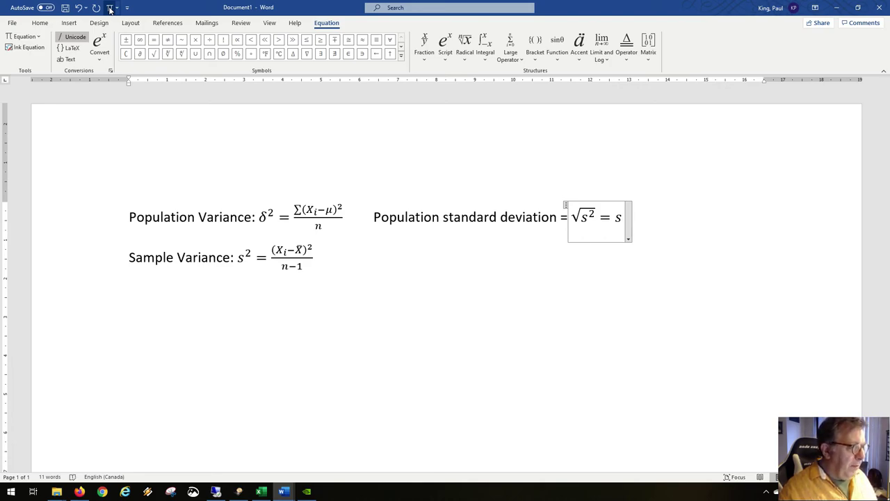
pyautogui.write('=')
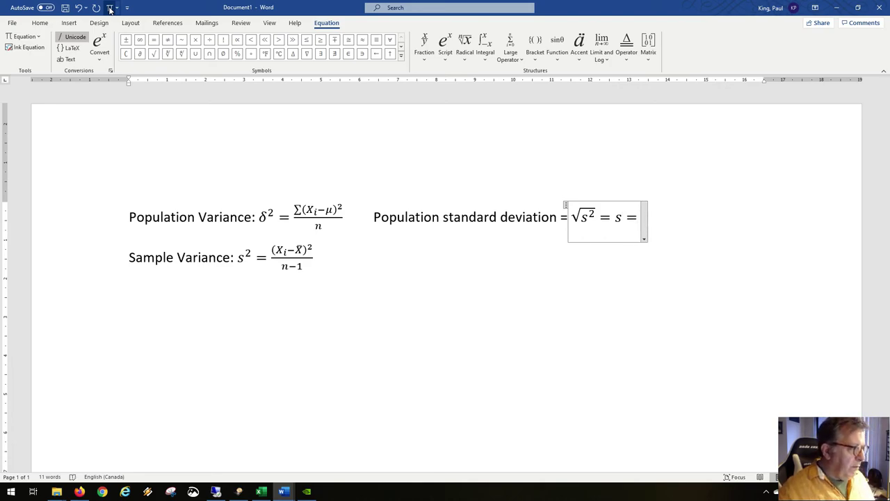
# Add a square root at the end of the Population standard deviation equation and paste the copied Population Variance fraction under it
pyautogui.doubleClick(296, 212)
pyautogui.moveTo(296, 212); pyautogui.dragTo(331, 219)
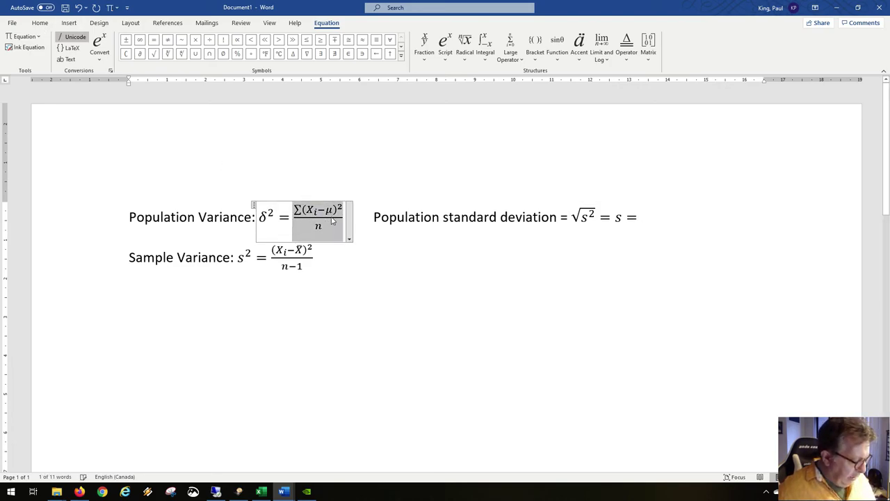
pyautogui.click(639, 219)
pyautogui.write('\\sqrt')
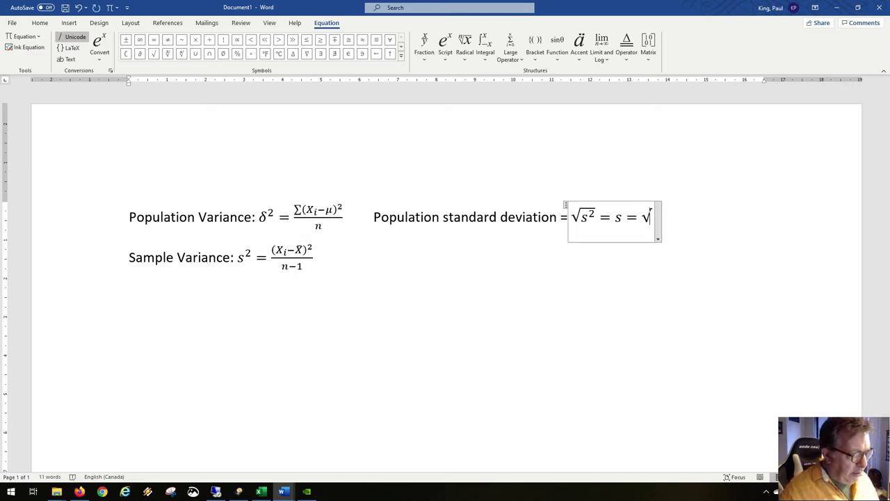
pyautogui.press('space')
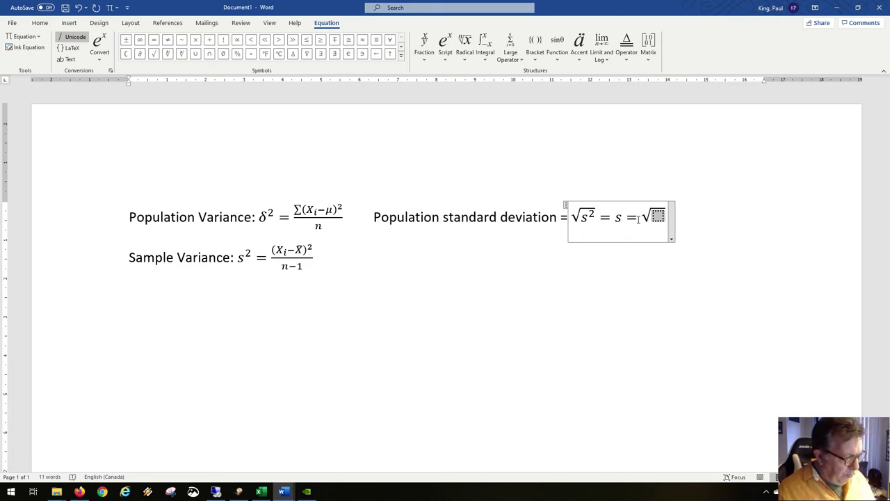
pyautogui.hotkey('ctrl', 'v')
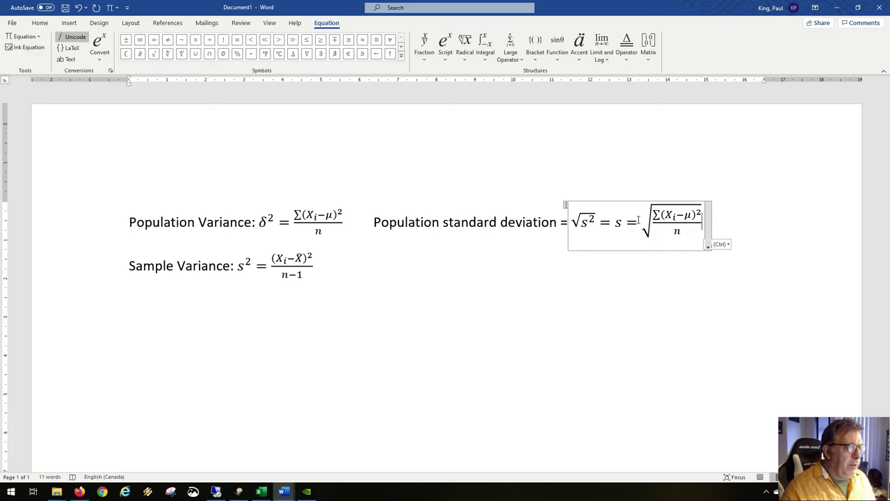
# Replace the s between the two equals signs of the Population standard deviation equation with the sigma symbol σ
pyautogui.hotkey('shift', 'Left')
pyautogui.press('Right')
pyautogui.press('Left')
pyautogui.press('Left')
pyautogui.press('Left')
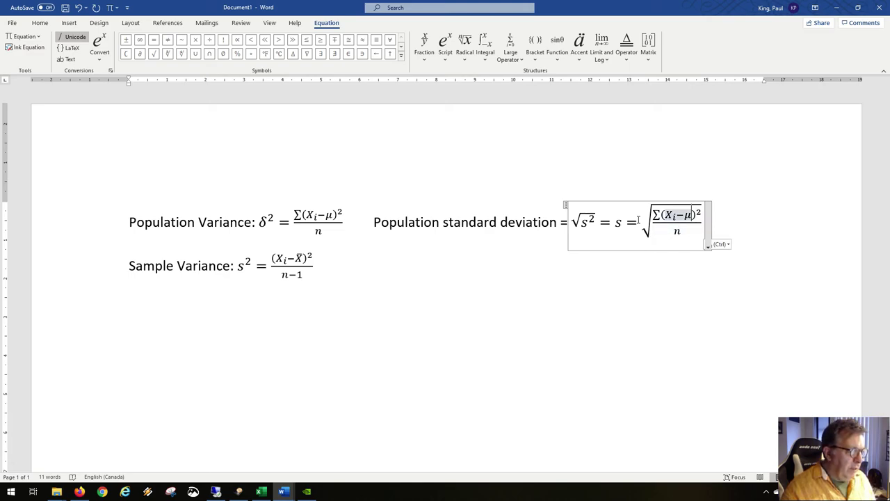
pyautogui.hotkey('shift', 'Home')
pyautogui.press('Left')
pyautogui.press('Left')
pyautogui.press('Left')
pyautogui.press('Left')
pyautogui.press('Right')
pyautogui.hotkey('shift', 'Right')
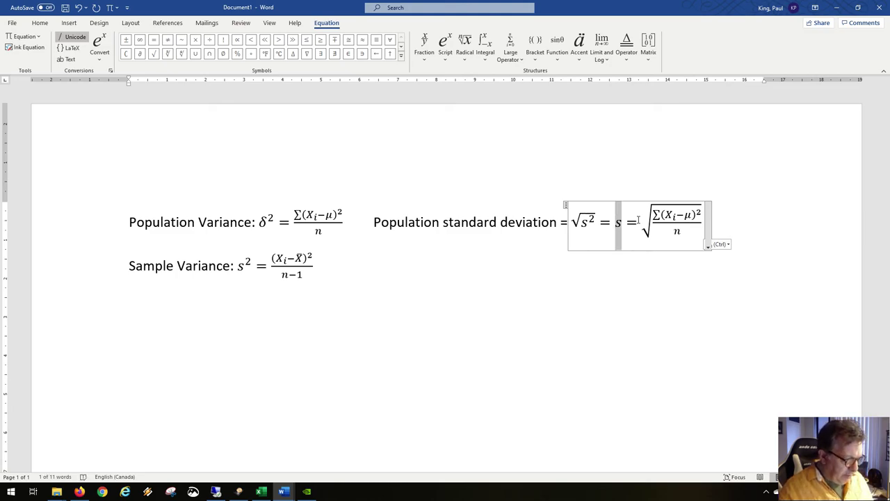
pyautogui.write('\\')
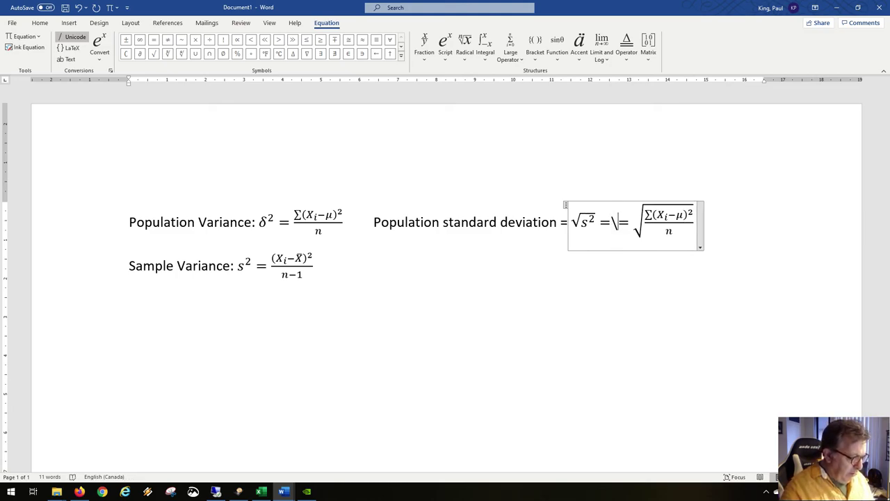
pyautogui.write('sigma')
pyautogui.press('space')
# Replace the s under the first radical of the Population standard deviation equation with σ, keeping the exponent 2
pyautogui.press('Left')
pyautogui.press('Left')
pyautogui.press('Left')
pyautogui.press('Left')
pyautogui.hotkey('shift', 'Left')
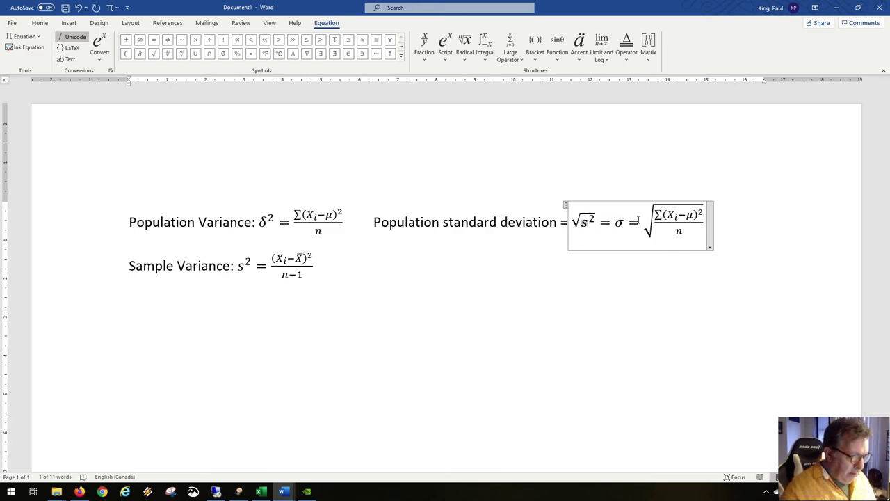
pyautogui.write('\\')
pyautogui.write('sigma')
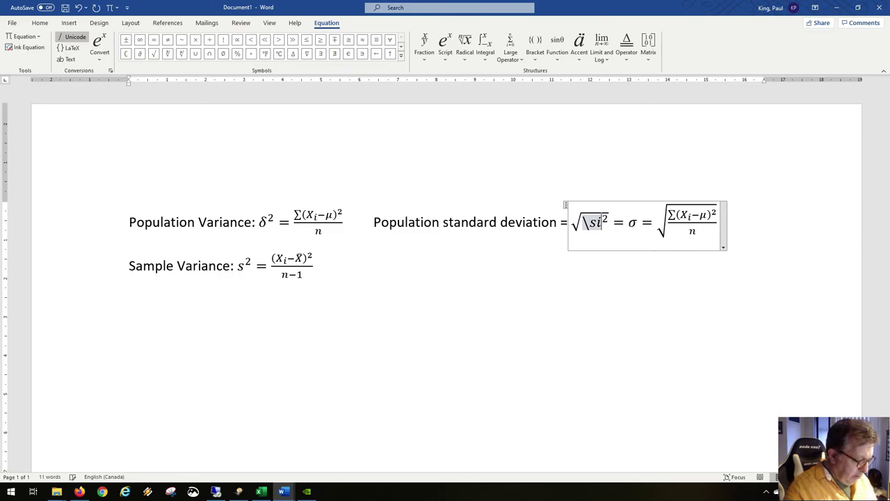
pyautogui.press('space')
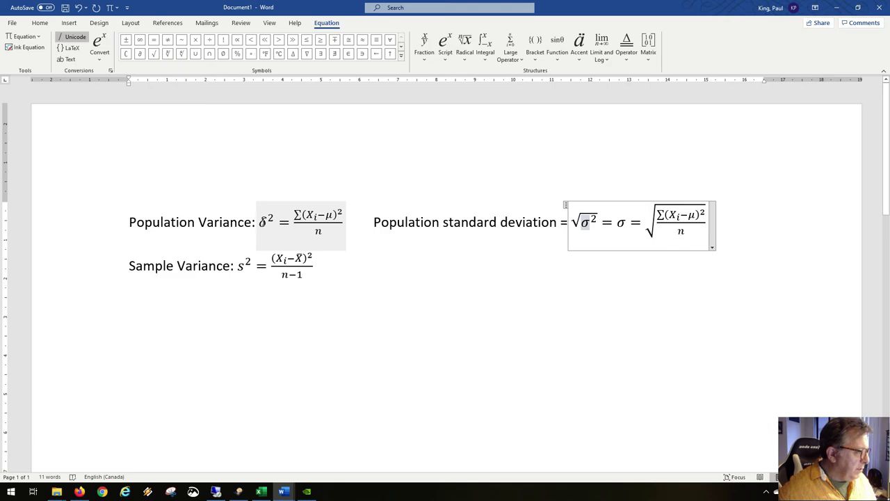
# Replace the δ in the Population Variance equation with σ
pyautogui.click(262, 221)
pyautogui.moveTo(262, 221); pyautogui.dragTo(276, 235)
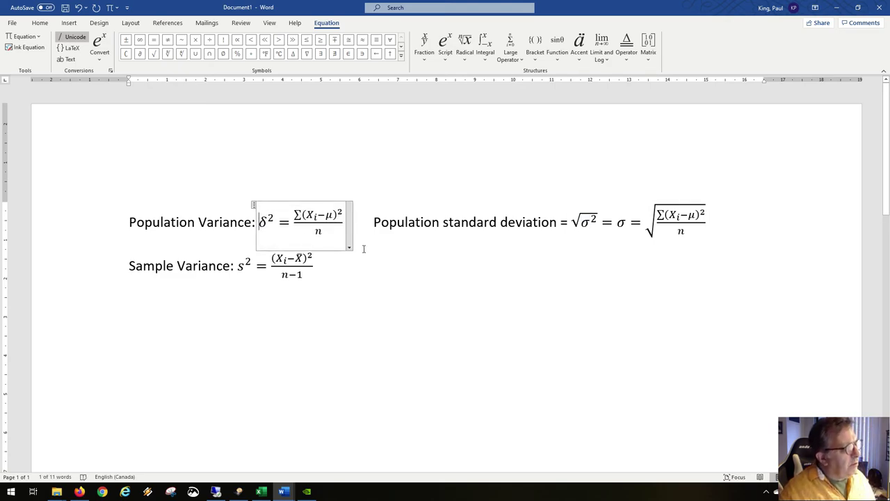
pyautogui.press('Left')
pyautogui.hotkey('shift', 'Right')
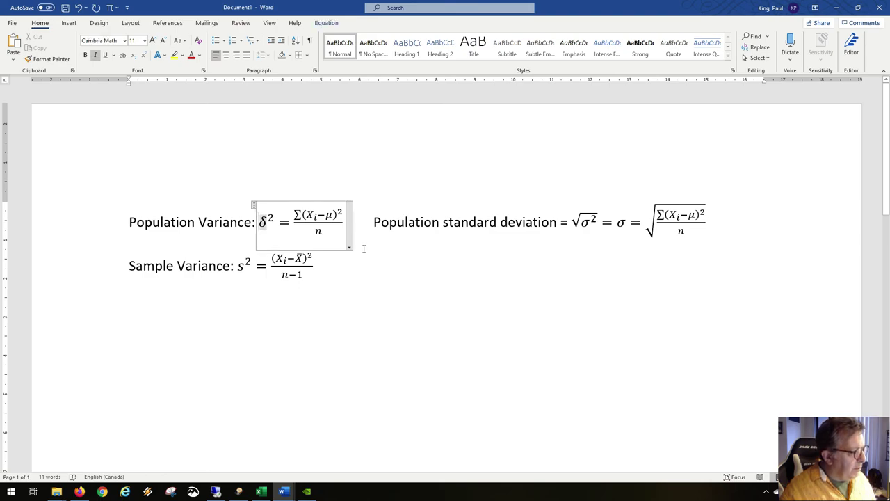
pyautogui.write('\\')
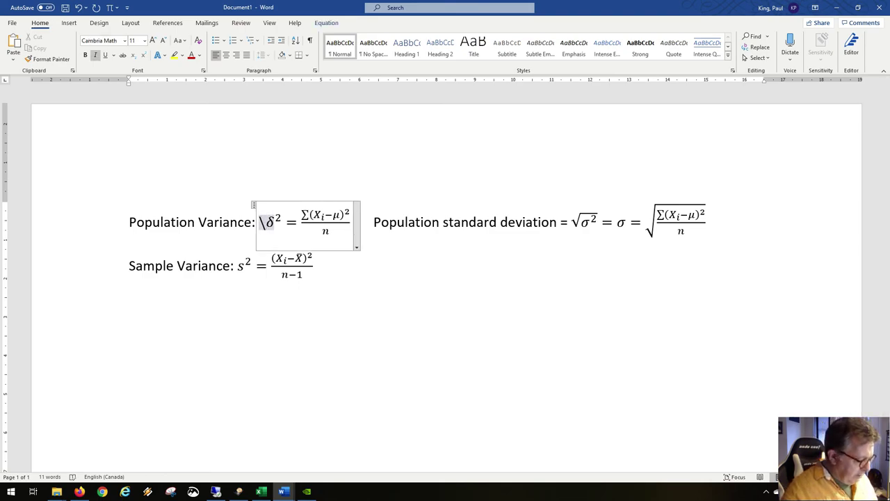
pyautogui.write('sigma')
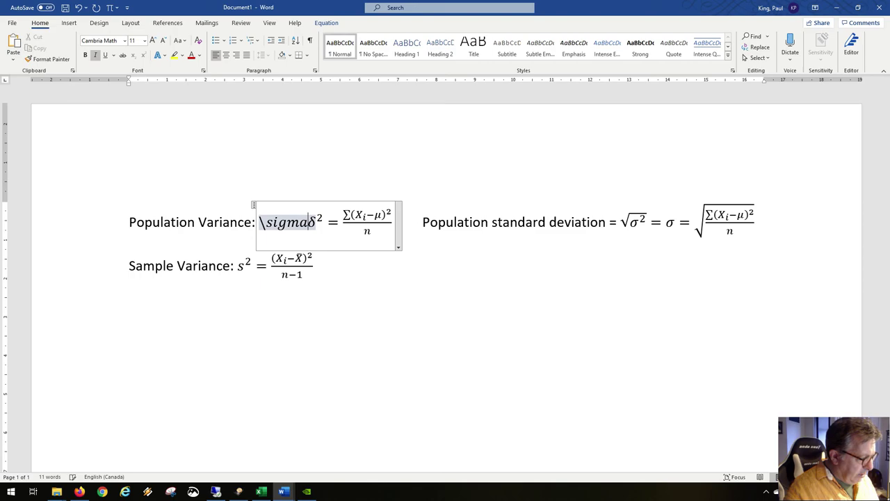
pyautogui.press('Delete')
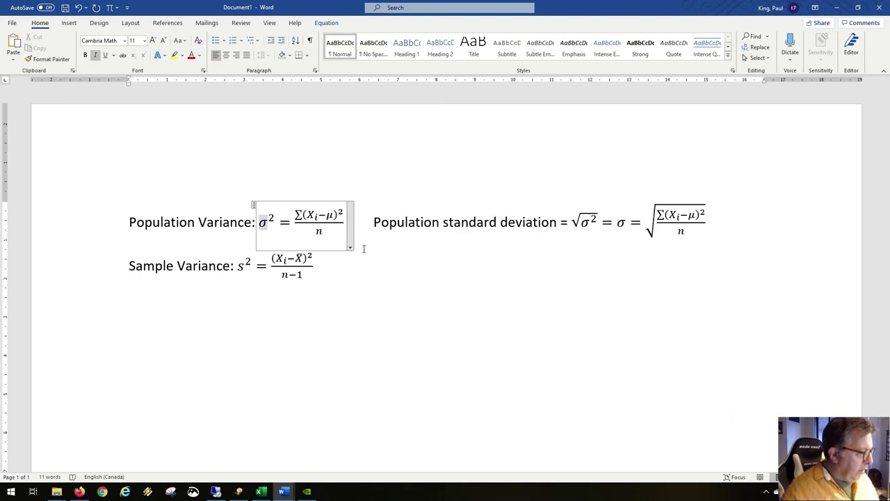
# Add the label "Sample Standard deviation =" after the Sample Variance equation, aligned beneath the Population standard deviation label
pyautogui.press('Down')
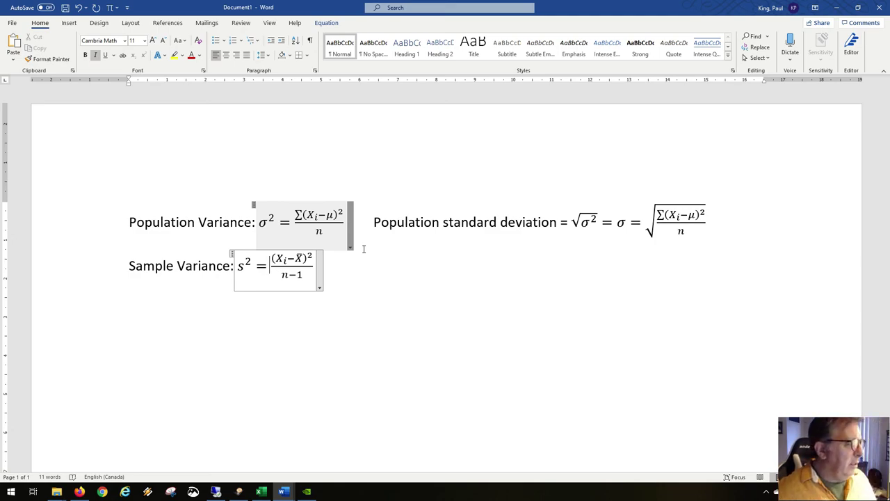
pyautogui.click(400, 279)
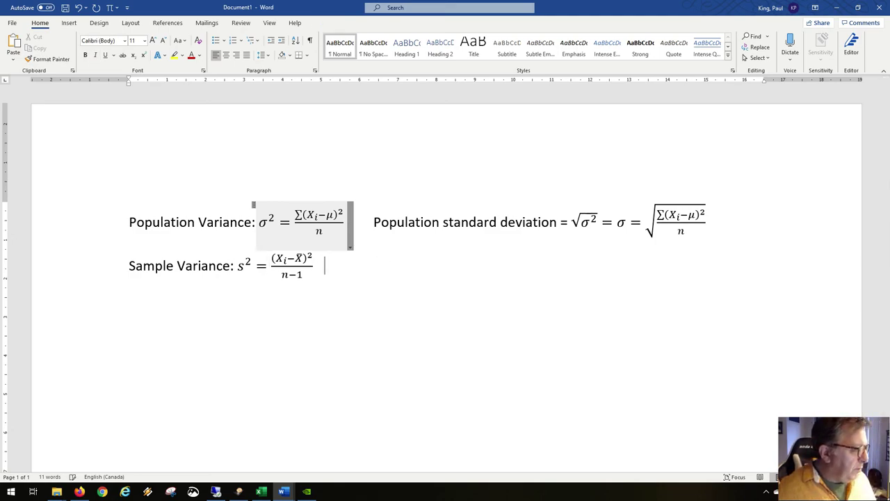
pyautogui.press('Tab')
pyautogui.write('Sample')
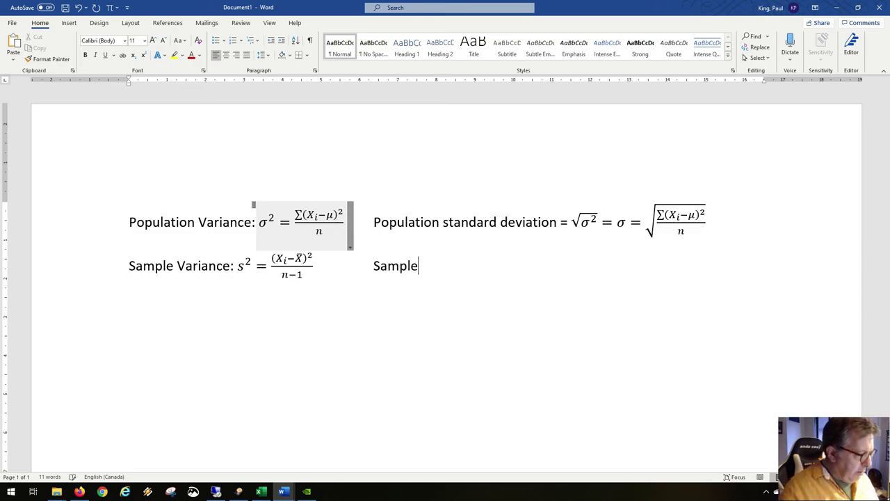
pyautogui.write(' Stand')
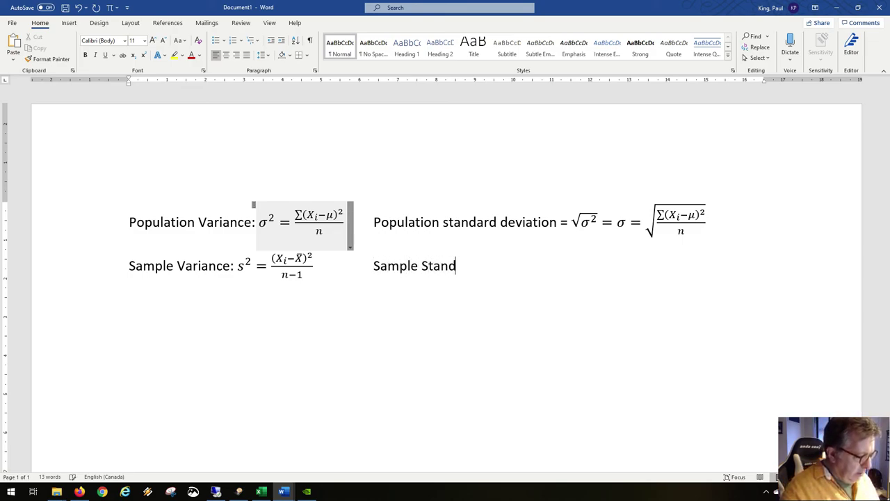
pyautogui.write('ard deviation ')
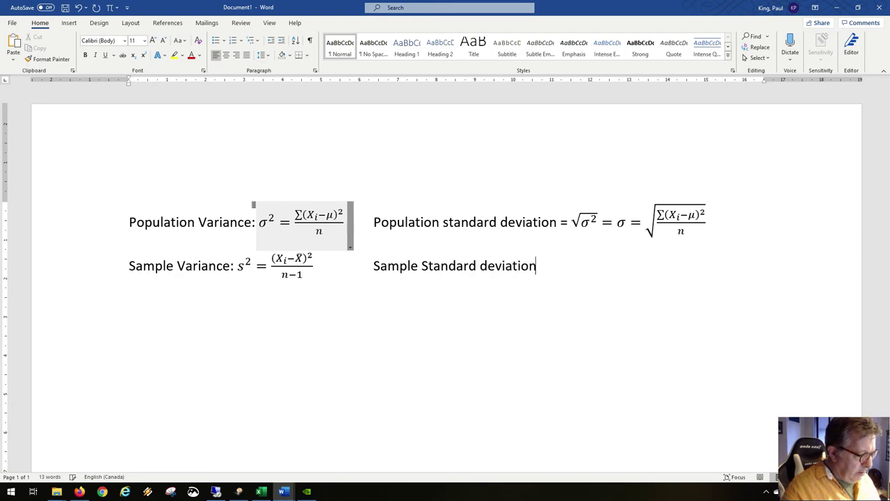
pyautogui.write('=')
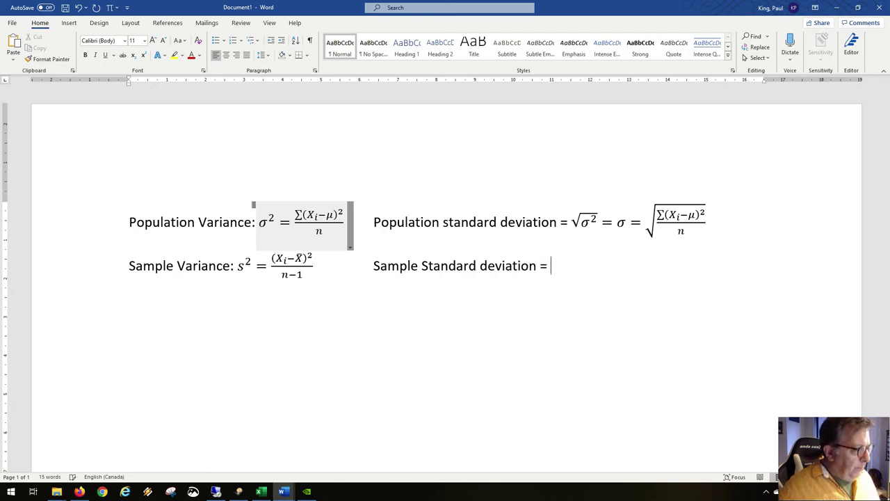
# Copy the whole Sample Variance equation and paste it after the "Sample Standard deviation =" label
pyautogui.tripleClick(291, 273)
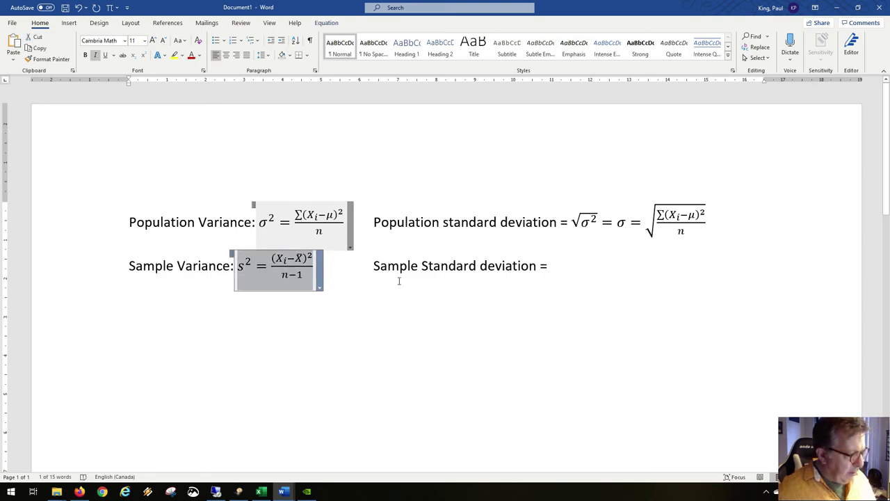
pyautogui.hotkey('ctrl', 'c')
pyautogui.click(579, 271)
pyautogui.hotkey('ctrl', 'v')
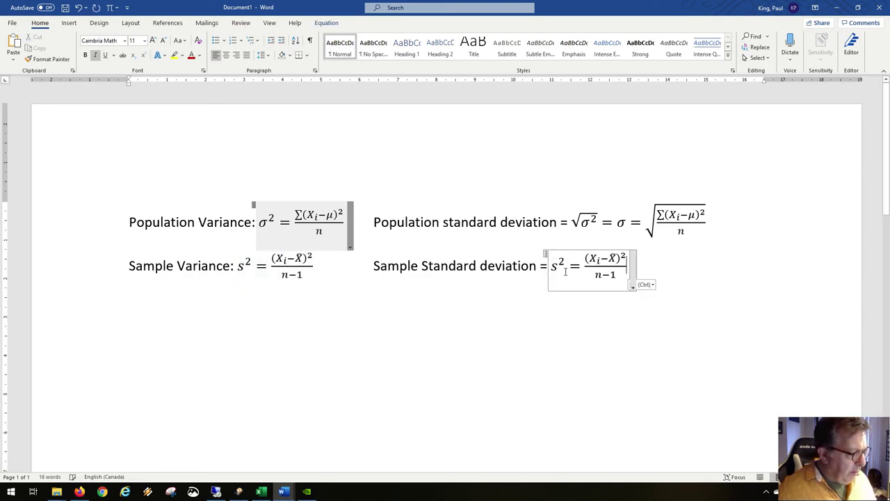
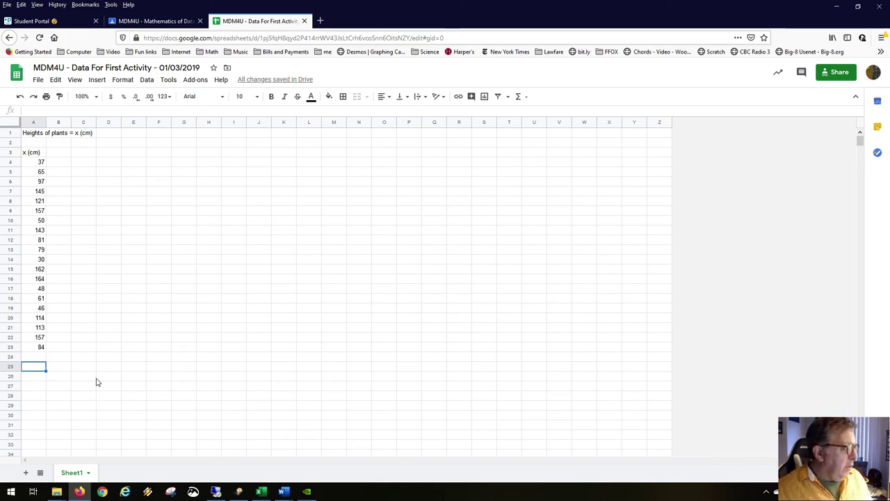
# Switch to the Word document and put a summation without limits around the numerator of the Sample Variance fraction
pyautogui.hotkey('alt', 'Tab')
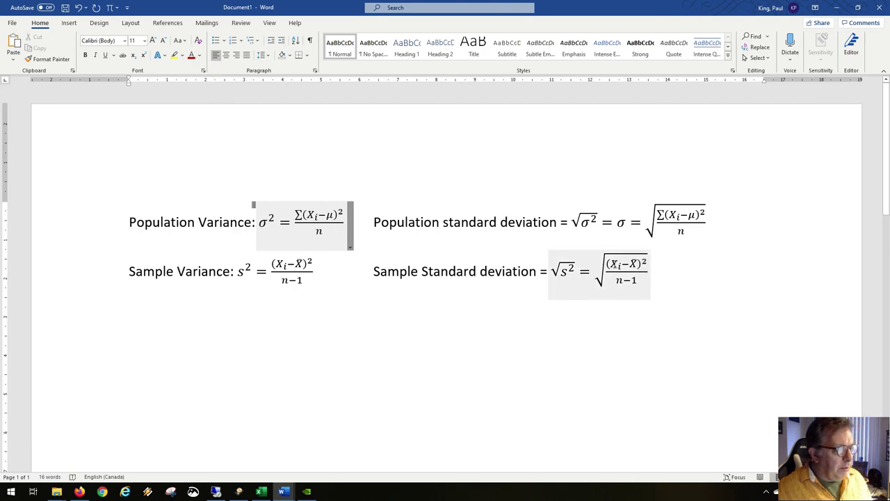
pyautogui.click(274, 265)
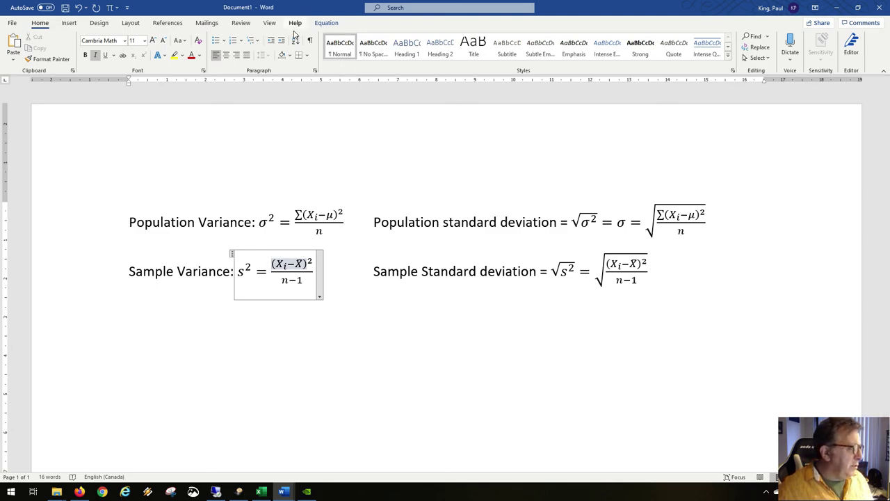
pyautogui.moveTo(271, 263); pyautogui.dragTo(316, 263)
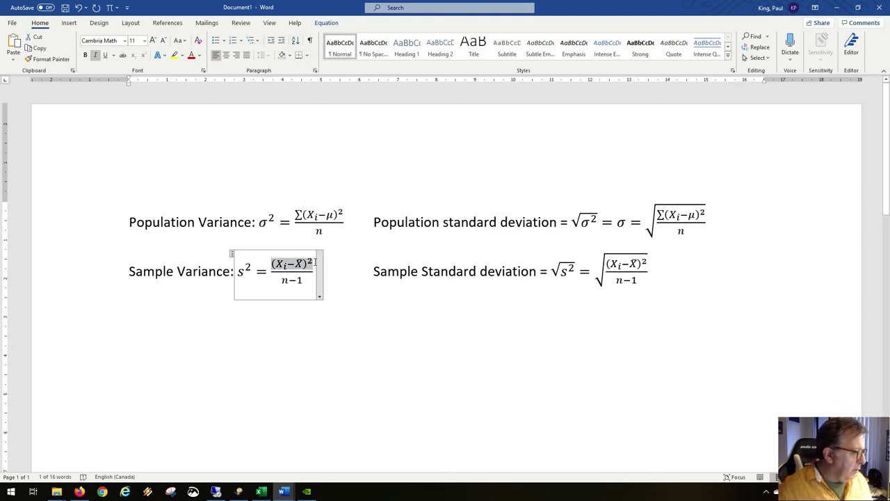
pyautogui.click(326, 23)
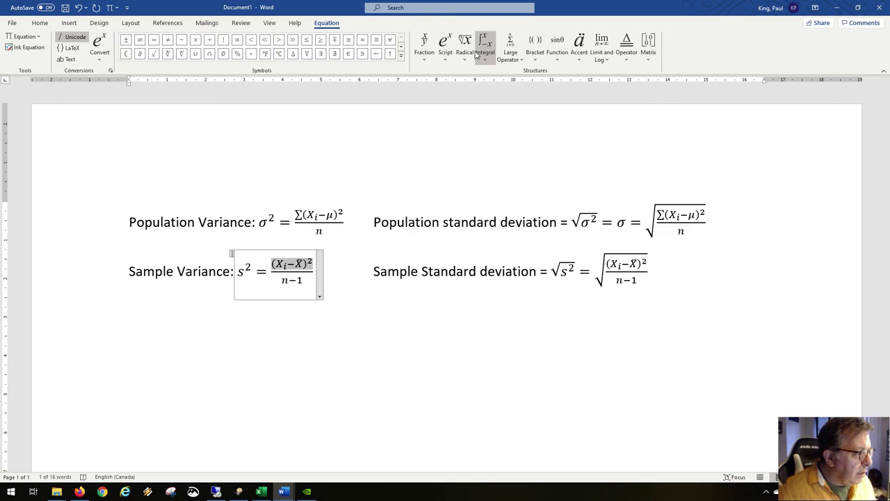
pyautogui.click(505, 53)
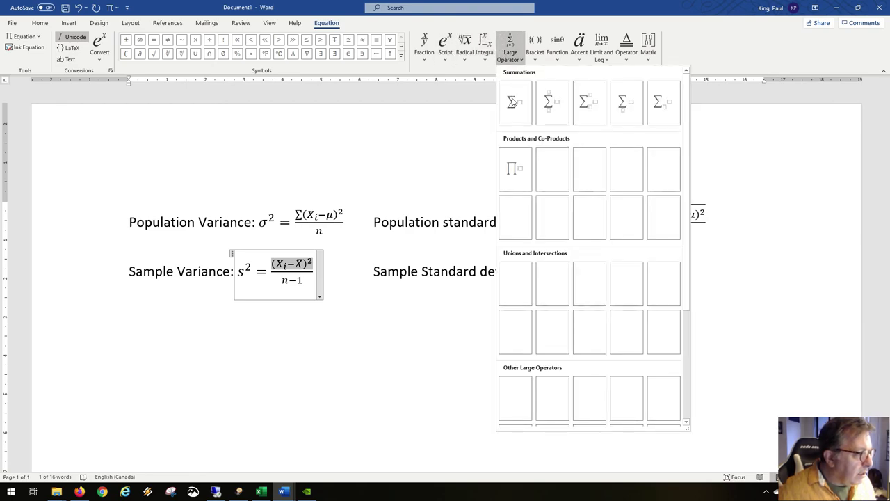
pyautogui.click(514, 108)
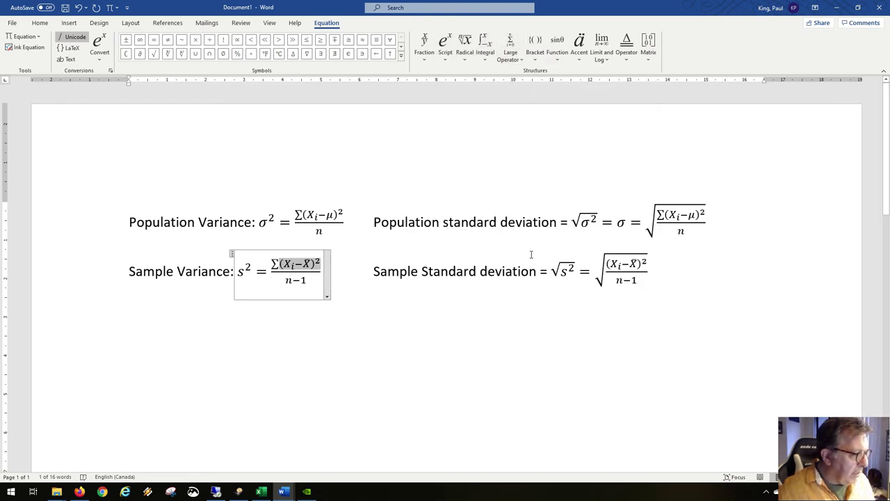
# Put a summation without limits around the numerator of the fraction under the radical in the Sample Standard deviation equation
pyautogui.click(604, 265)
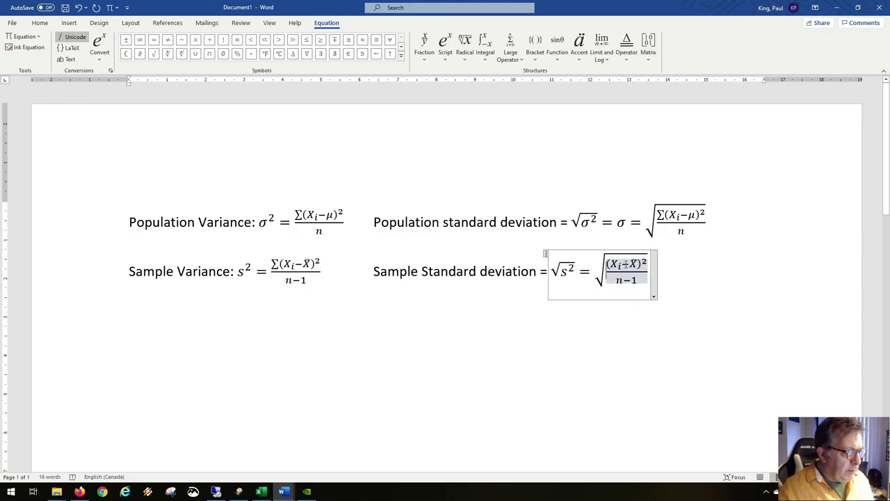
pyautogui.doubleClick(626, 265)
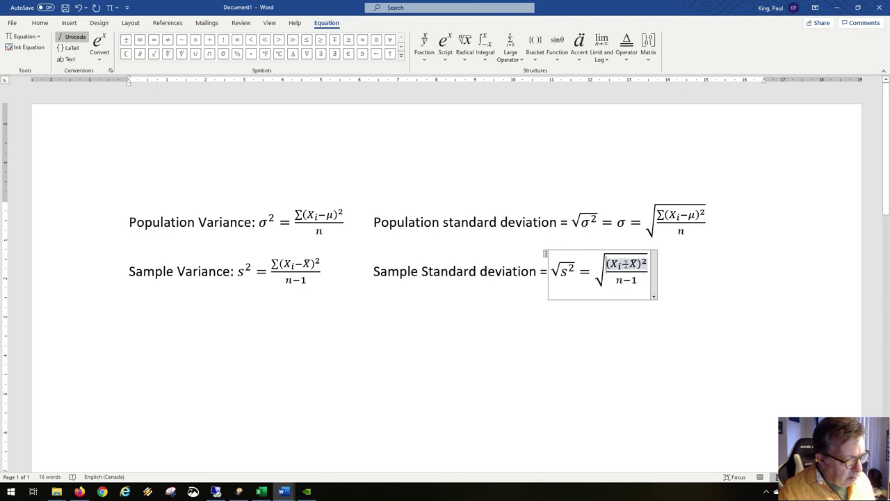
pyautogui.doubleClick(625, 264)
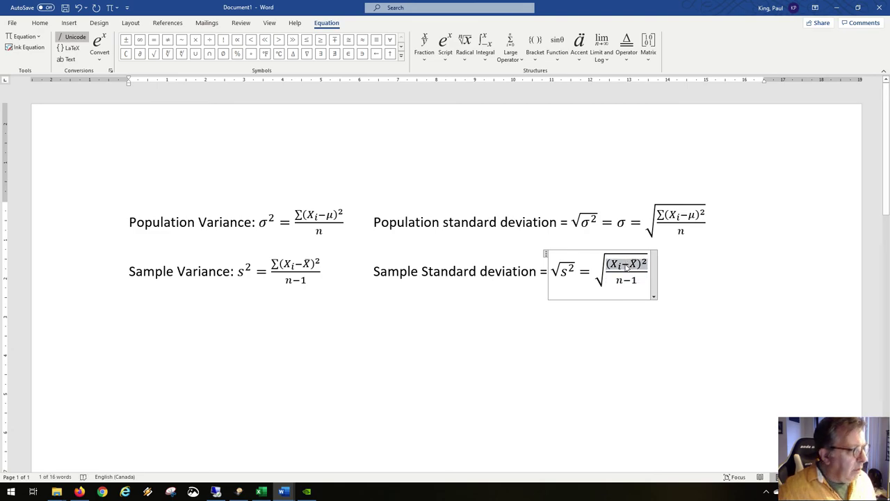
pyautogui.click(510, 48)
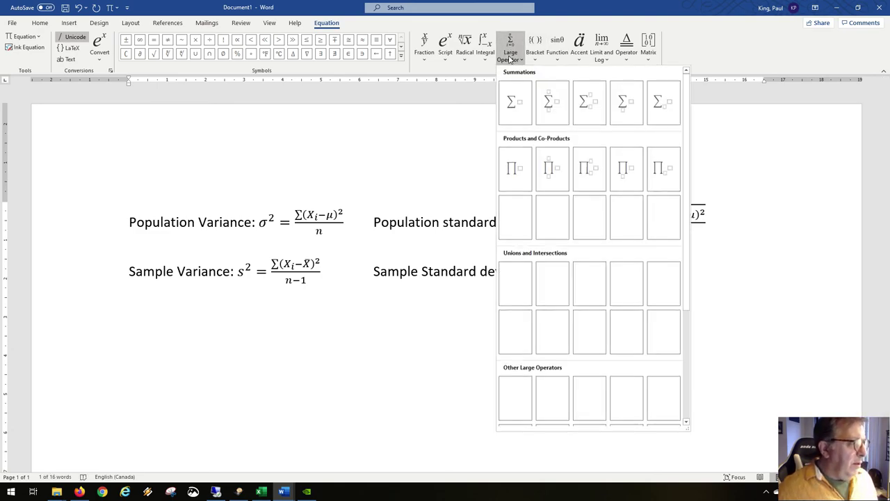
pyautogui.click(510, 113)
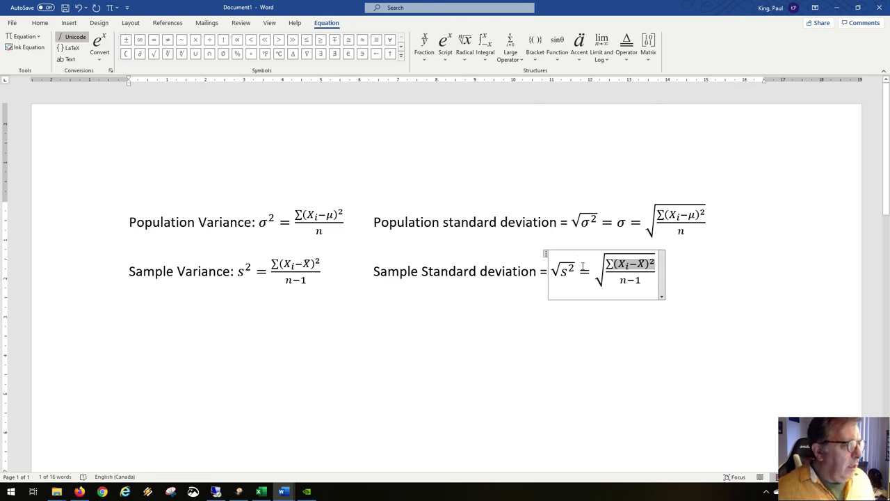
pyautogui.click(613, 264)
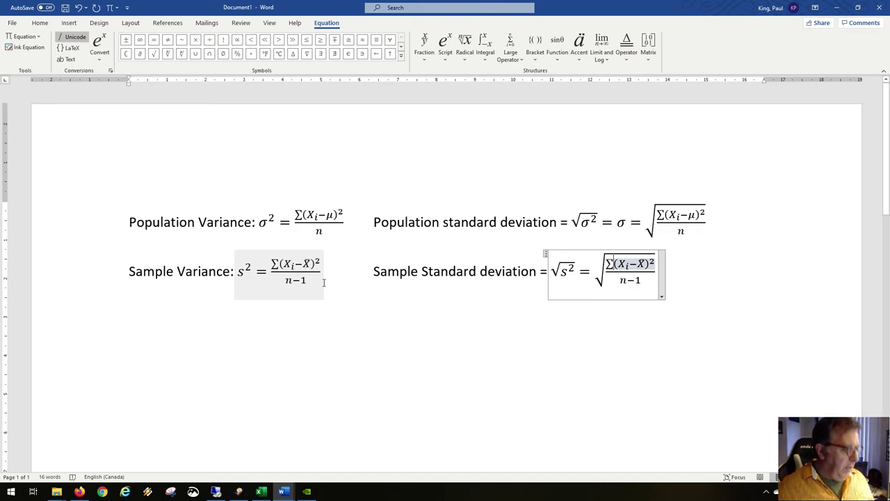
# Switch to the plant heights spreadsheet, add the heading "xi - mean" in B3 and widen column B to fit it
pyautogui.hotkey('alt', 'Tab')
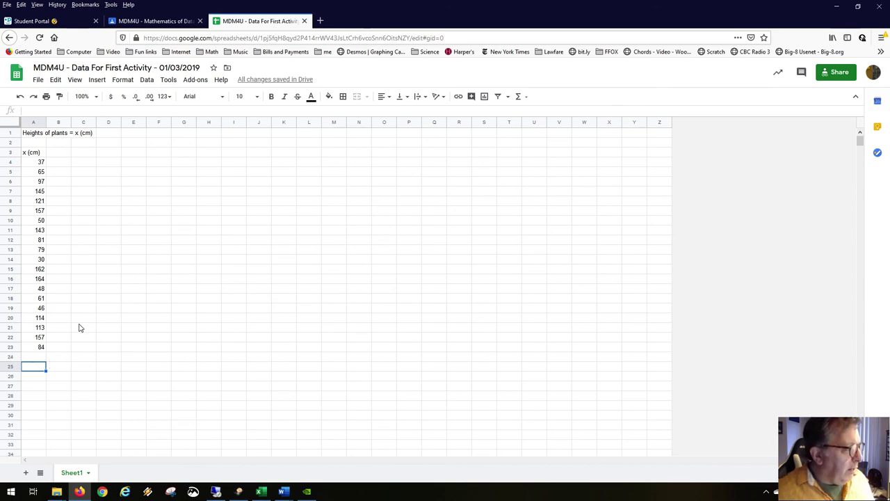
pyautogui.click(64, 154)
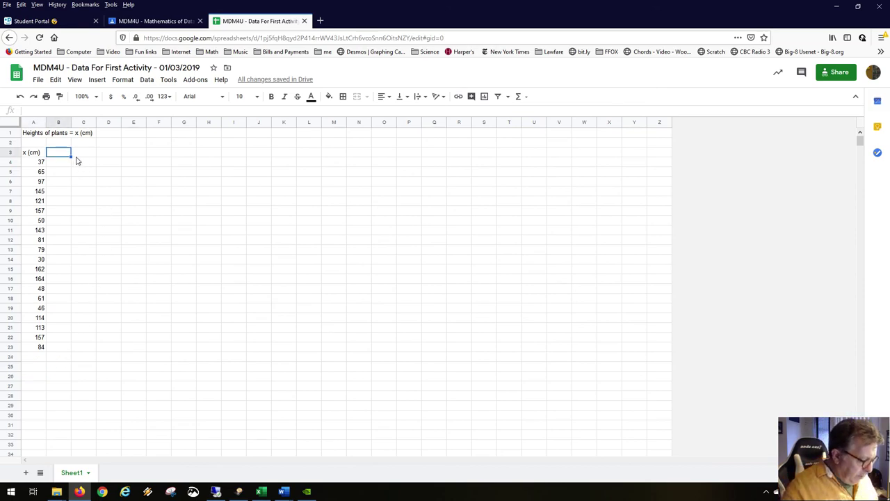
pyautogui.write('x')
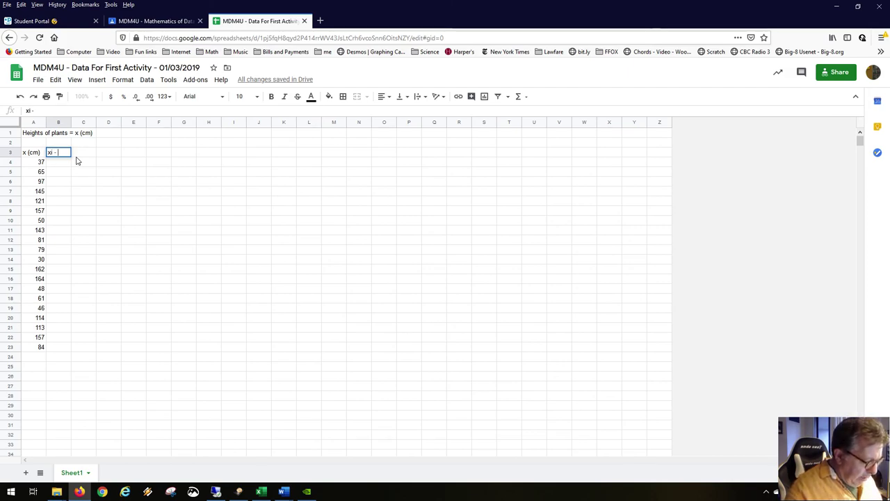
pyautogui.write('i - ')
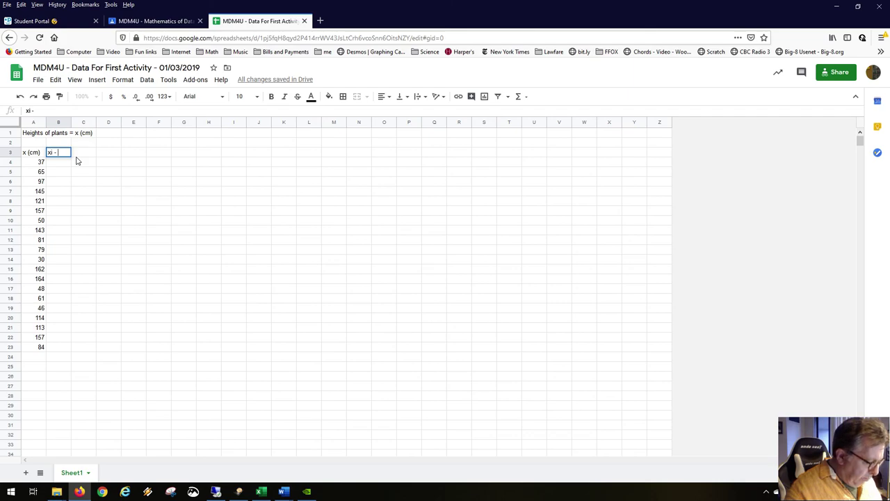
pyautogui.write('ma')
pyautogui.write('an')
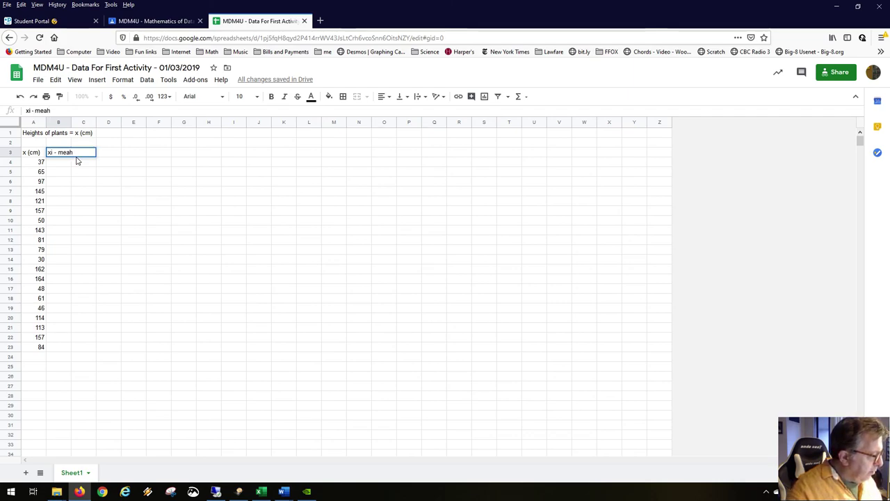
pyautogui.press('Return')
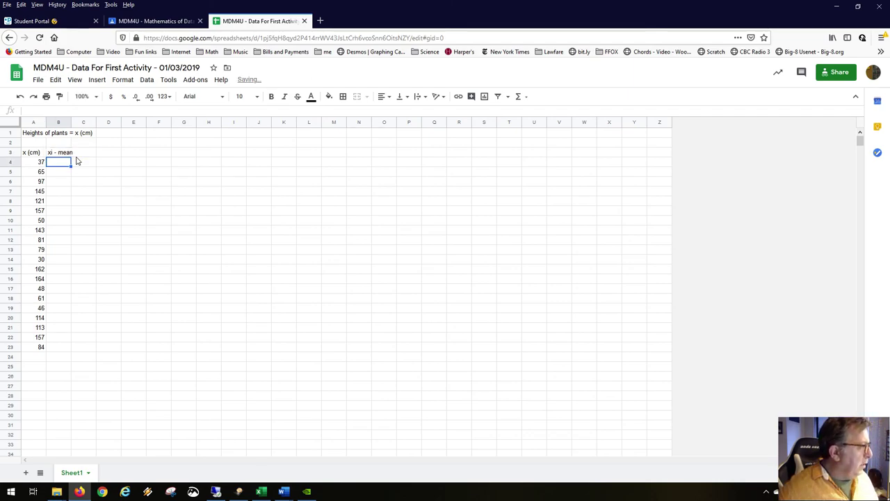
pyautogui.moveTo(71, 123); pyautogui.dragTo(83, 122)
# Sum the plant heights in A25 with the formula =sum(A4:A23)
pyautogui.click(30, 368)
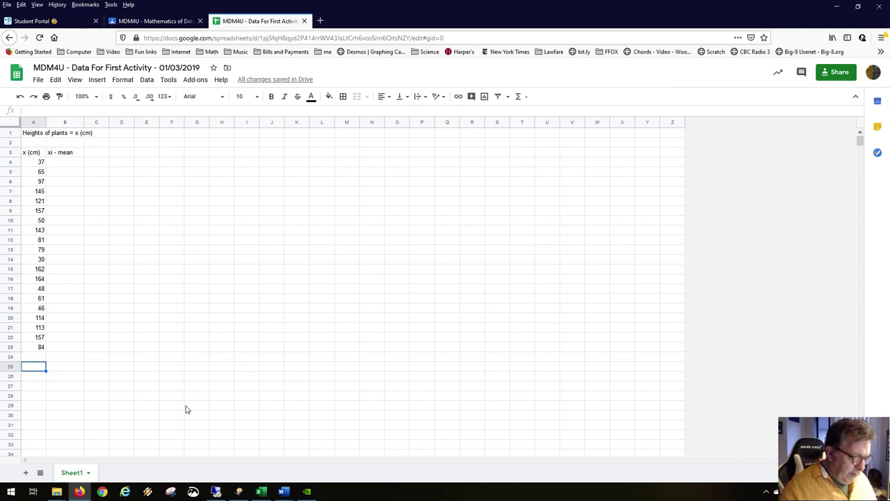
pyautogui.write('=sum')
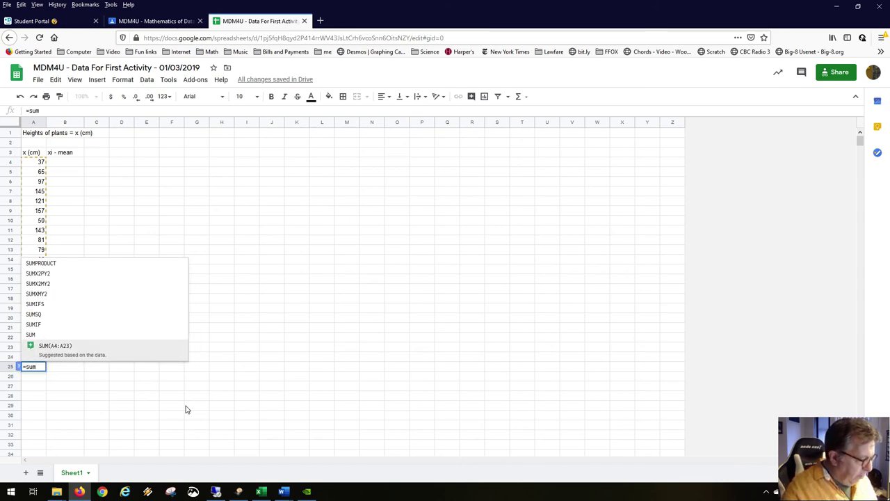
pyautogui.write('(')
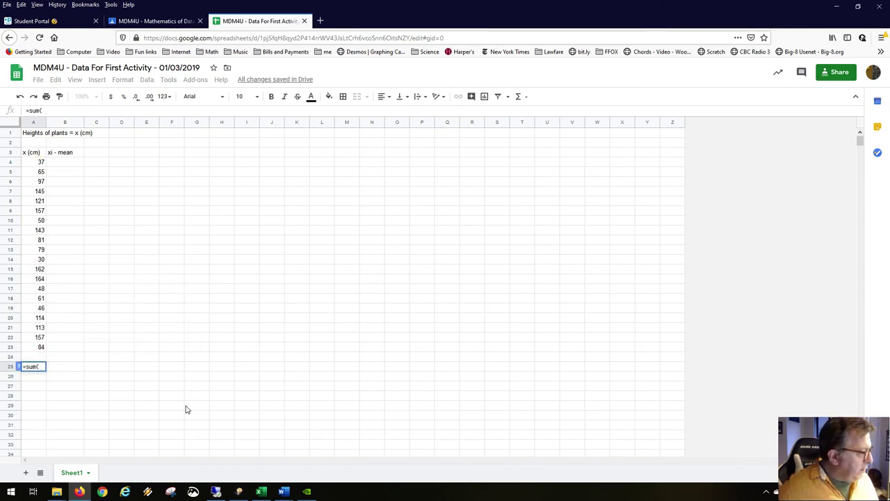
pyautogui.click(42, 163)
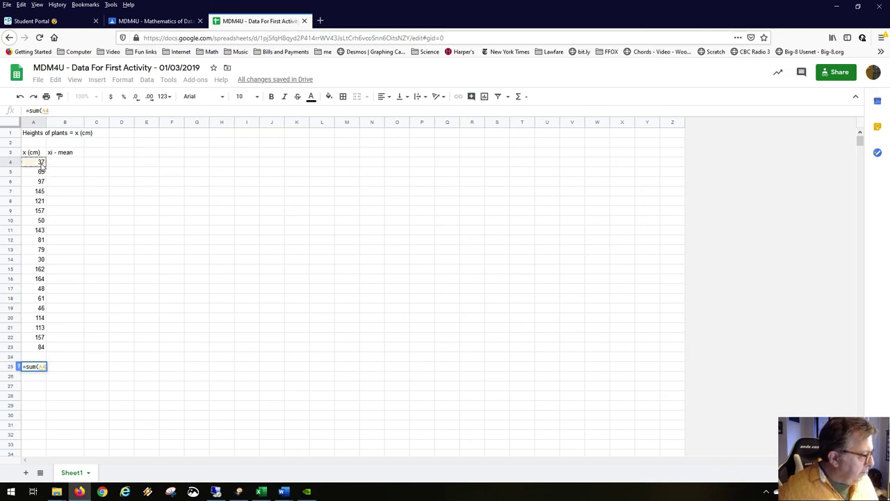
pyautogui.moveTo(42, 164); pyautogui.dragTo(35, 350)
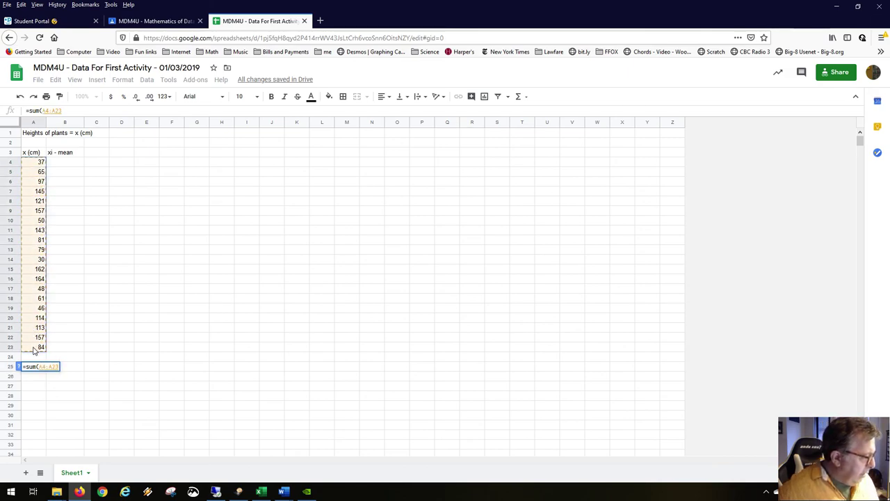
pyautogui.press('Return')
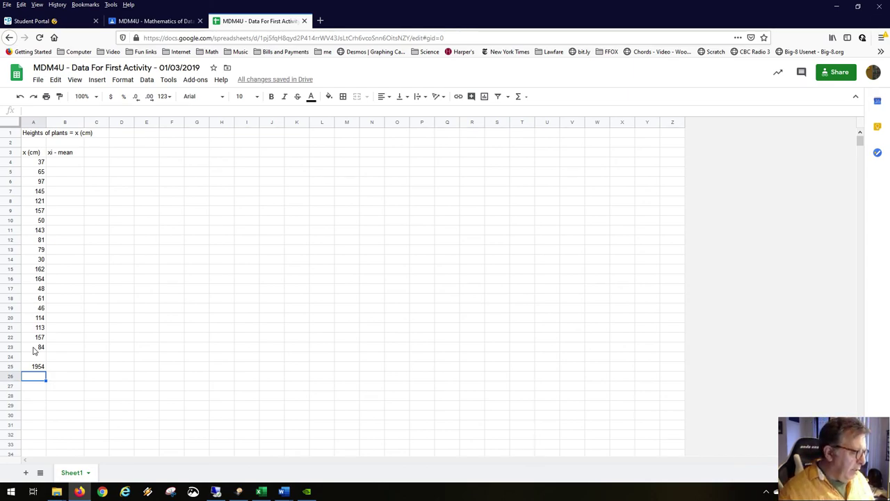
# Enter the formula =countif(A4:A23) in A26, below the sum of the heights
pyautogui.write('=')
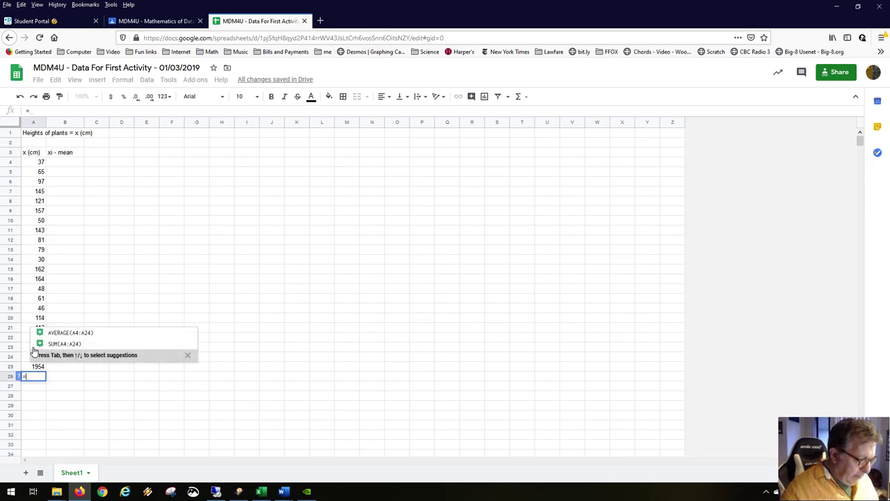
pyautogui.write('counti')
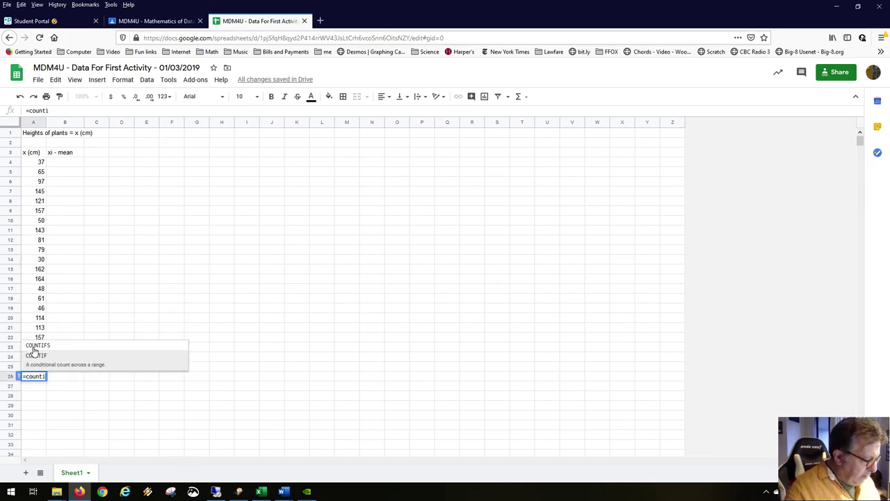
pyautogui.write('f(')
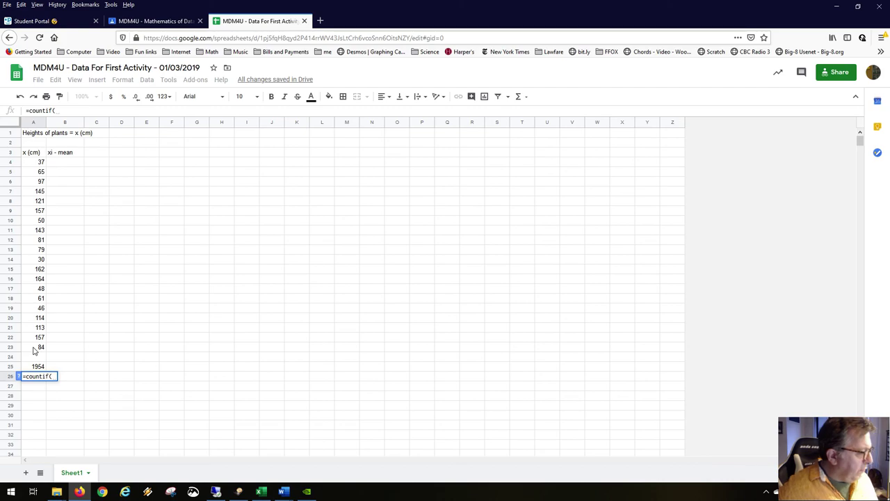
pyautogui.moveTo(37, 163); pyautogui.dragTo(34, 350)
pyautogui.write(')')
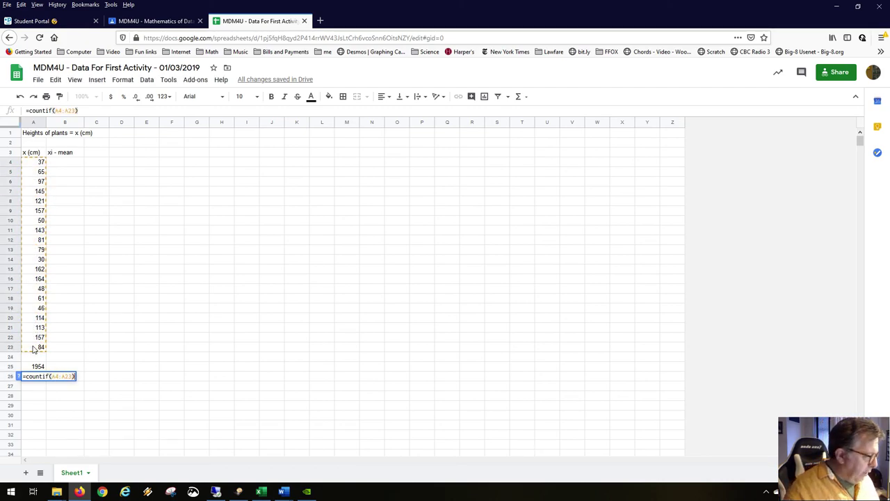
pyautogui.press('Return')
pyautogui.press('Up')
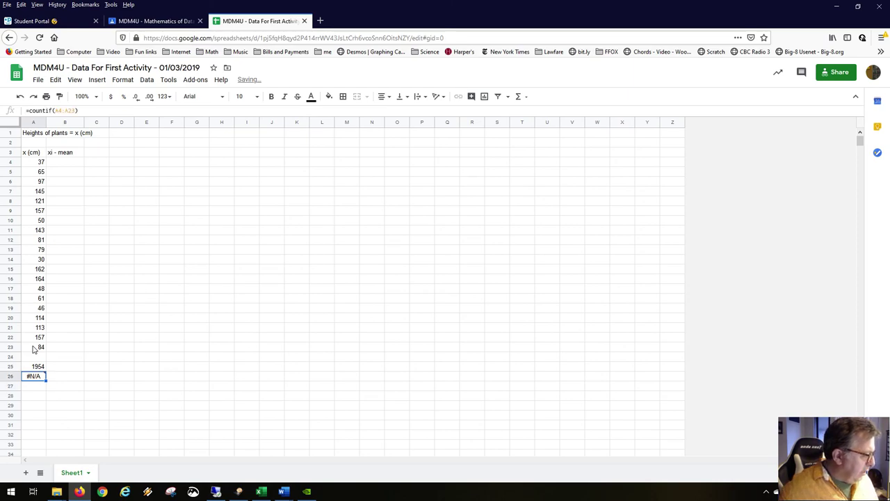
# Change the function in A26 to COUNT so the formula reads =count(A4:A23)
pyautogui.doubleClick(34, 378)
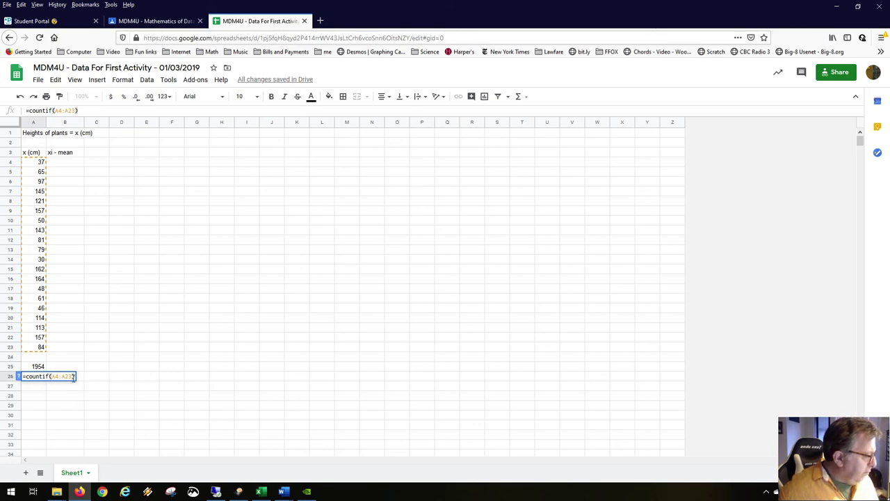
pyautogui.moveTo(47, 376); pyautogui.dragTo(43, 384)
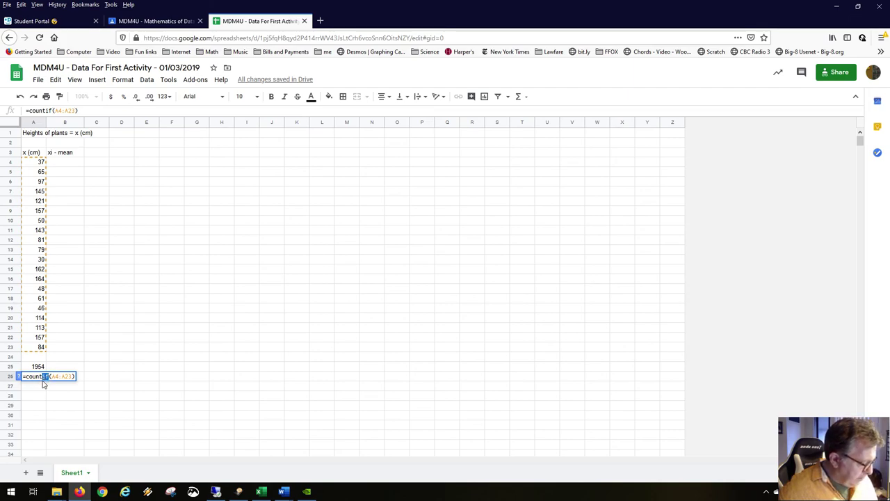
pyautogui.press('BackSpace')
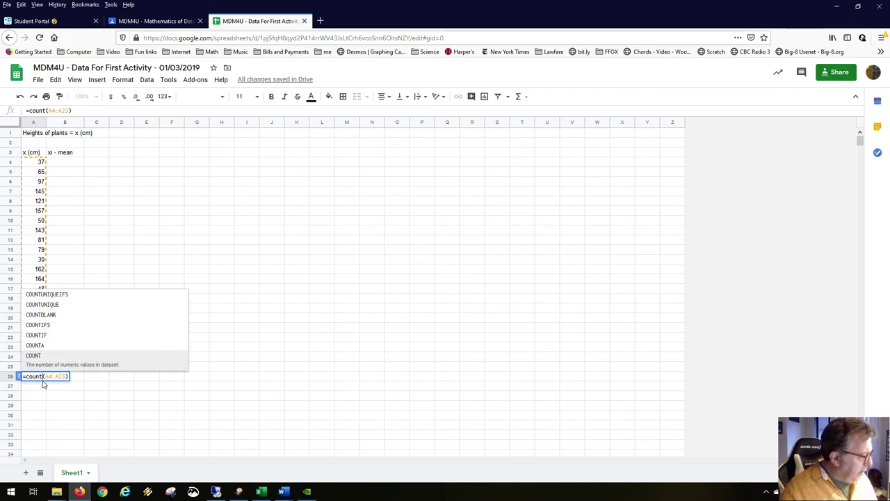
pyautogui.press('Return')
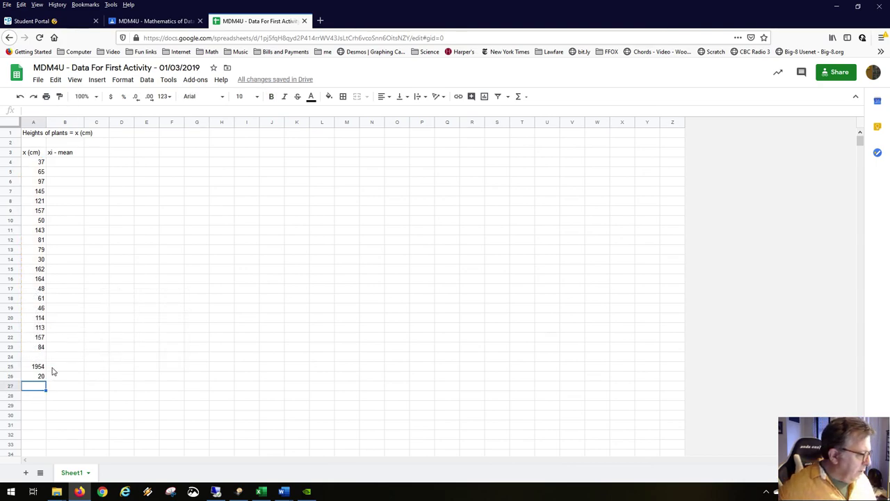
# Label the summary rows SUM, N and MEAN in cells B25 to B27
pyautogui.click(53, 371)
pyautogui.write('SUM')
pyautogui.press('Return')
pyautogui.write('N')
pyautogui.press('Return')
pyautogui.write('MEAN')
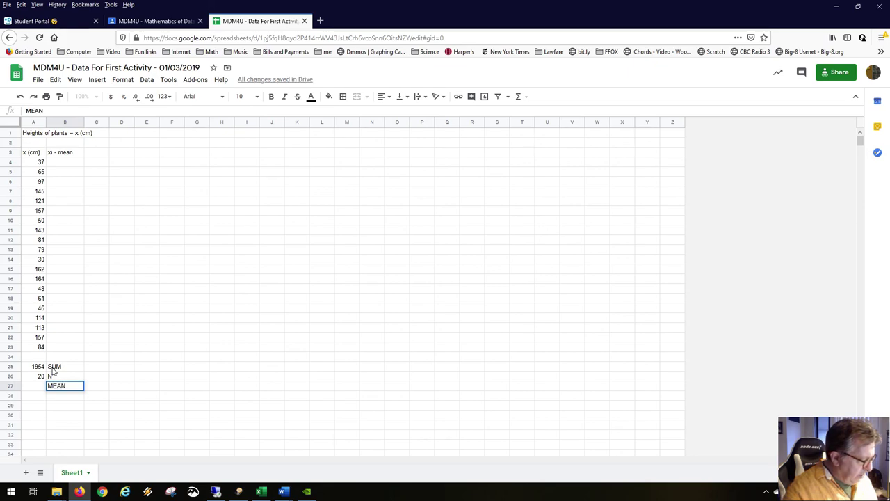
pyautogui.press('Left')
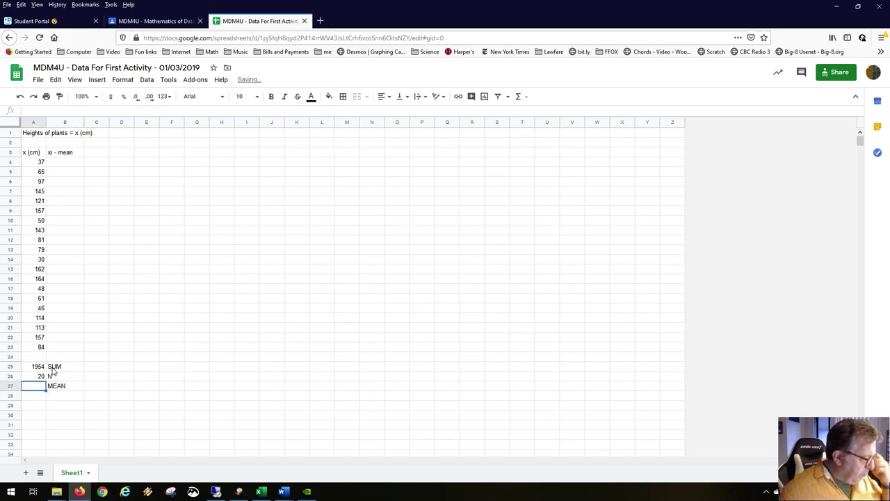
# Calculate the mean height in A27 by dividing the sum by the count with =A25/A26
pyautogui.click(42, 367)
pyautogui.click(40, 376)
pyautogui.click(36, 388)
pyautogui.write('=')
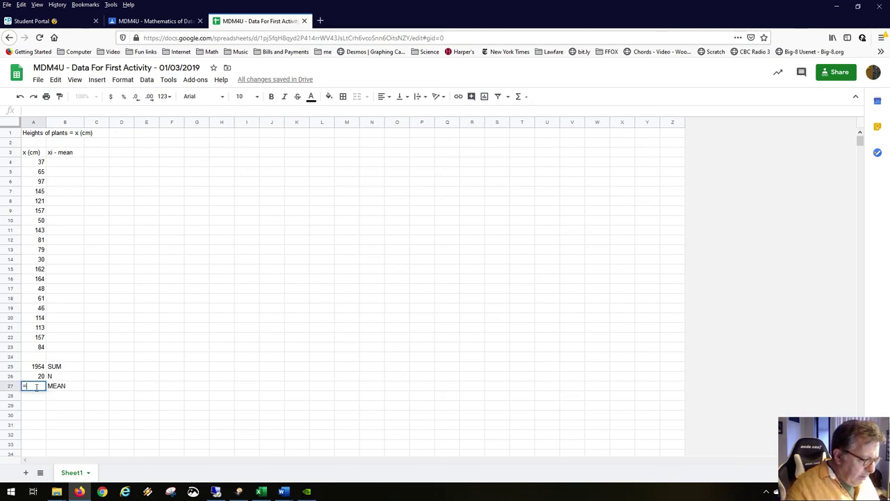
pyautogui.click(33, 368)
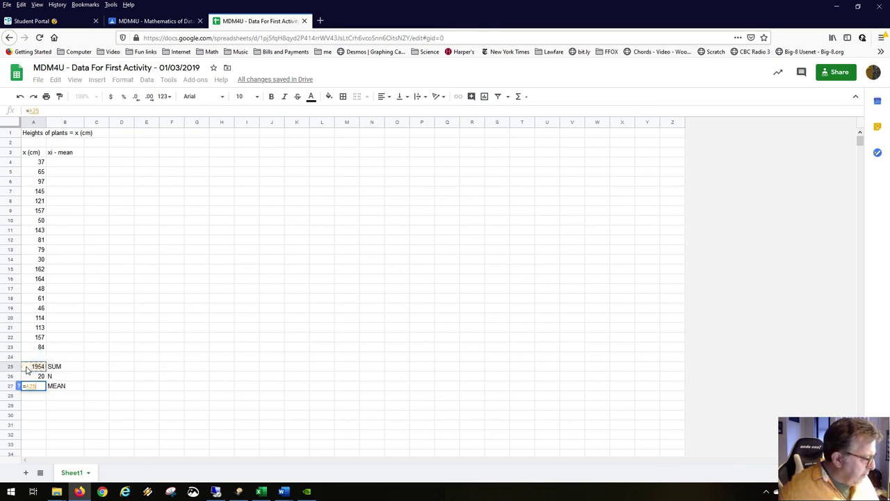
pyautogui.write('/')
pyautogui.click(31, 377)
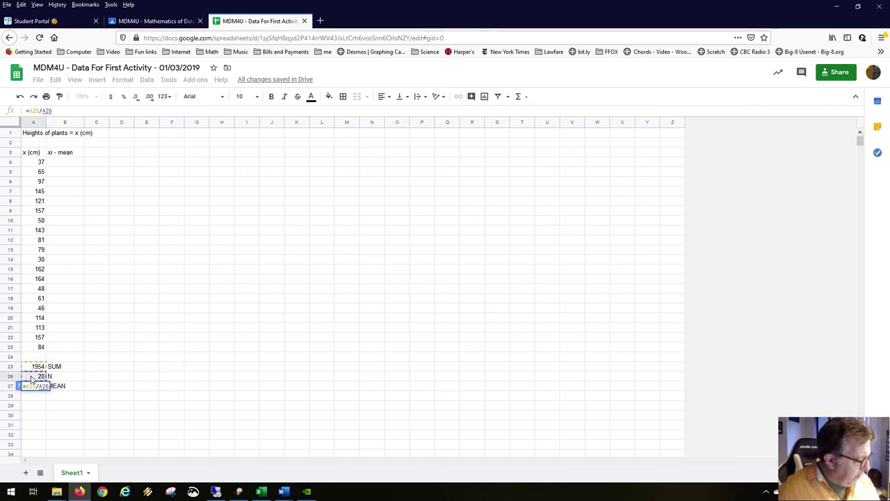
pyautogui.press('Return')
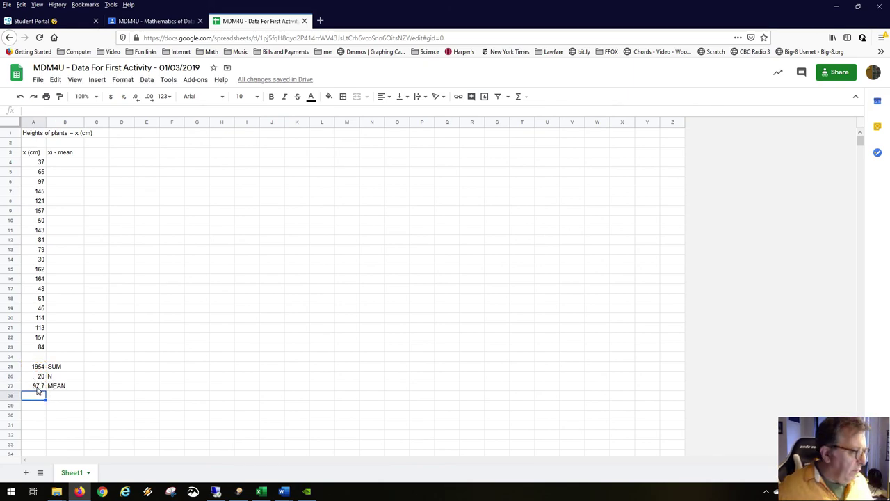
pyautogui.click(39, 386)
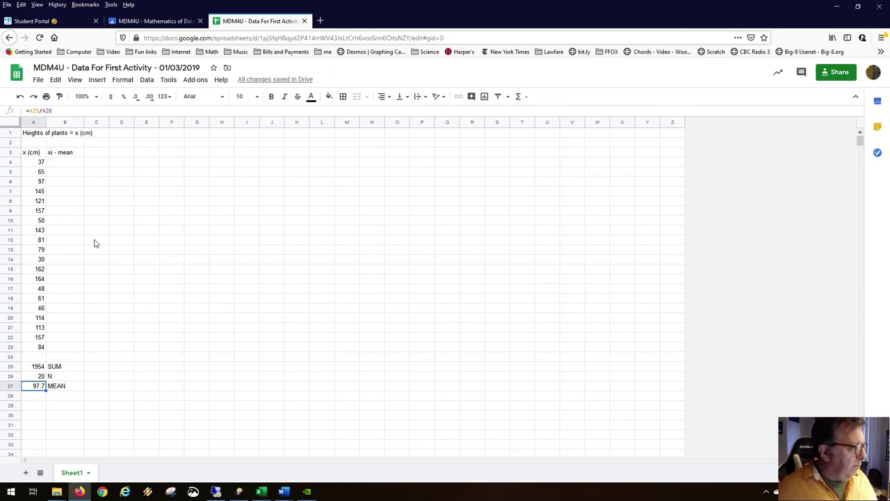
# Enter =A4-$A$27 in B4, with the mean as an absolute reference, and fill the formula down to B23
pyautogui.click(66, 162)
pyautogui.write('=')
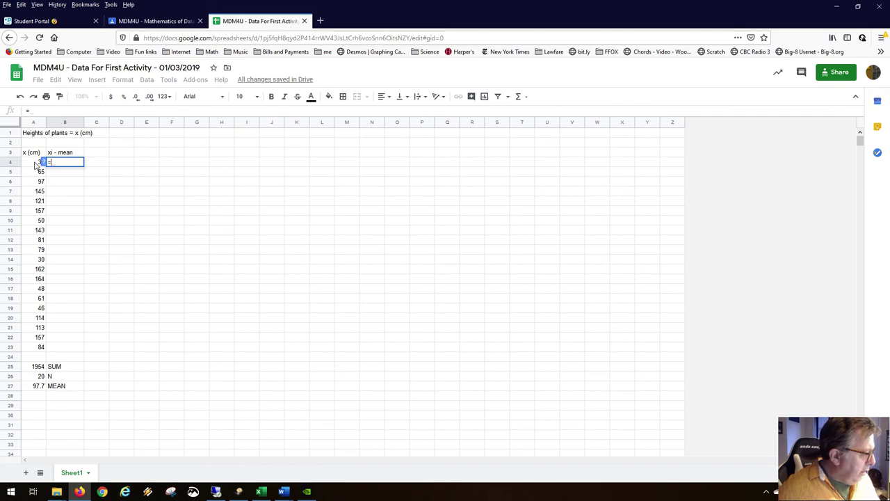
pyautogui.click(34, 164)
pyautogui.write('-')
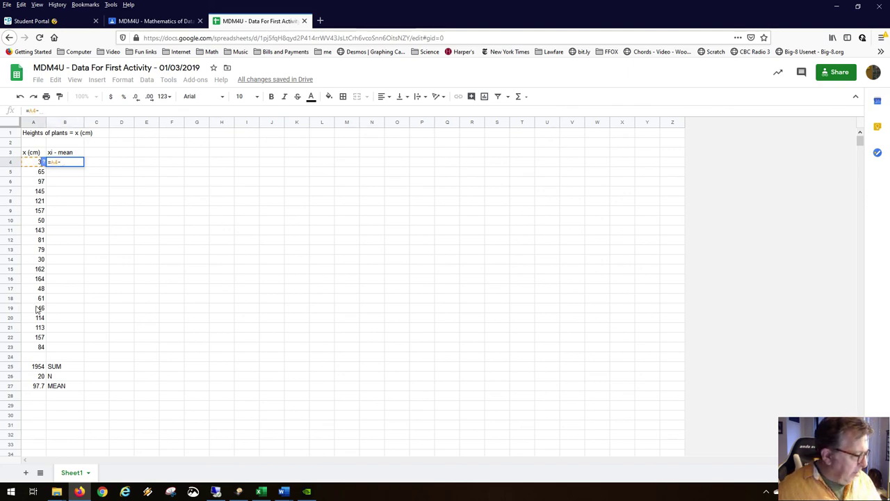
pyautogui.click(41, 387)
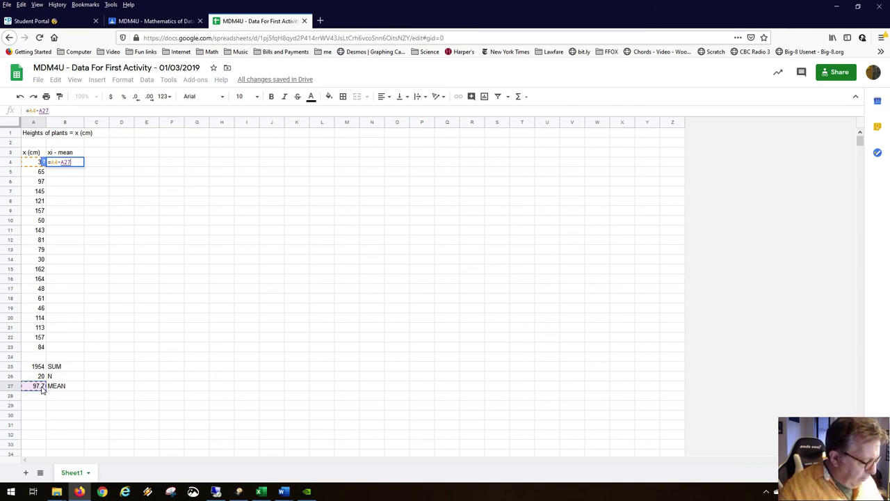
pyautogui.press('F4')
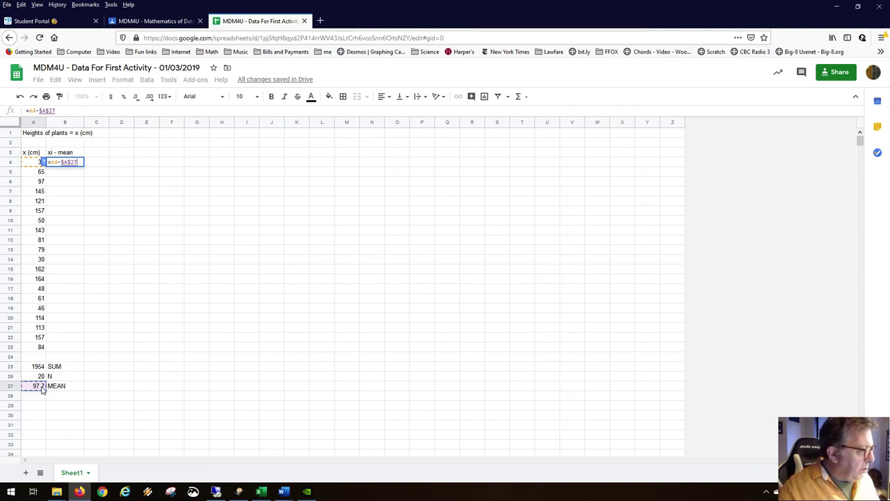
pyautogui.press('Return')
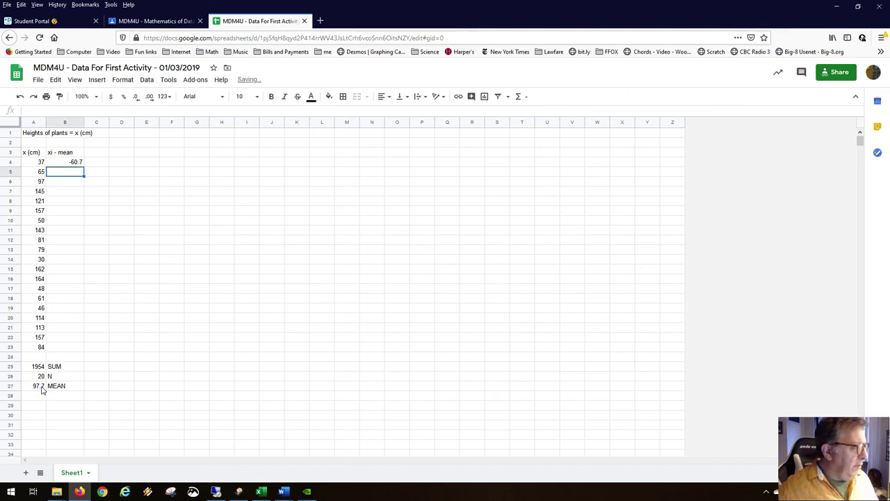
pyautogui.click(66, 165)
pyautogui.moveTo(83, 165); pyautogui.dragTo(79, 352)
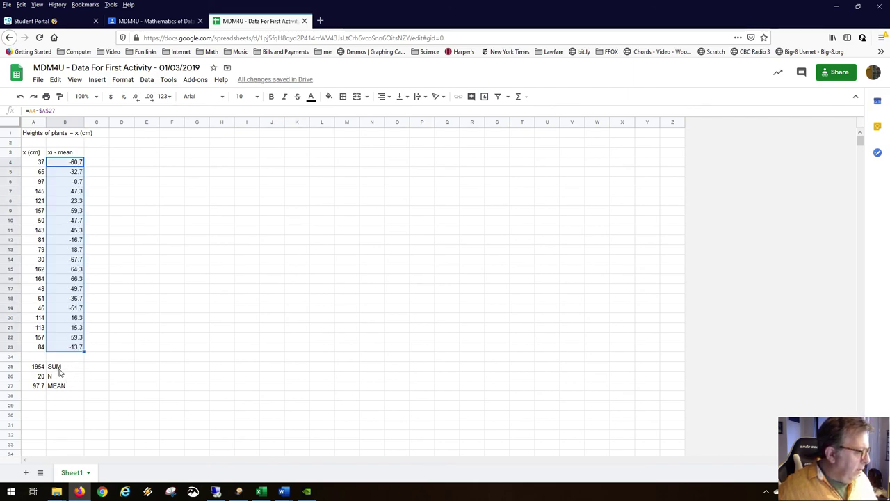
# Move the xi - mean header and its deviations from B3:B23 to column C, and widen that column
pyautogui.moveTo(60, 151); pyautogui.dragTo(59, 348)
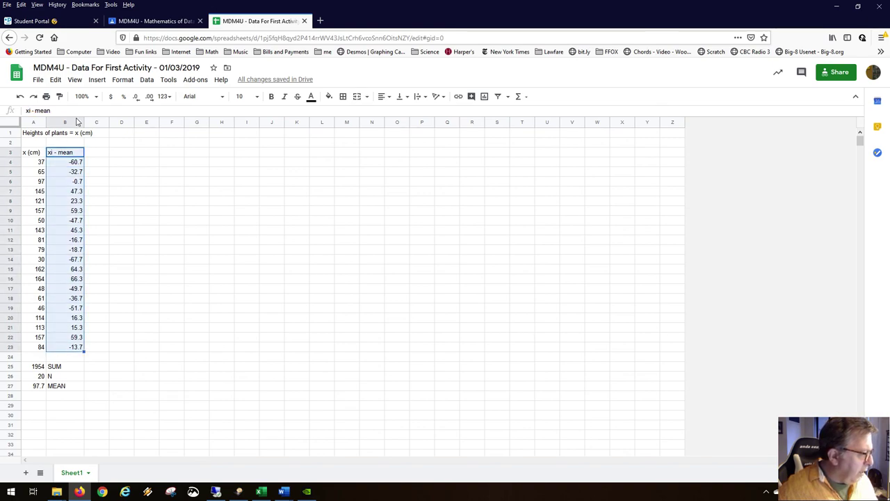
pyautogui.moveTo(84, 151); pyautogui.dragTo(97, 161)
pyautogui.moveTo(110, 123); pyautogui.dragTo(132, 122)
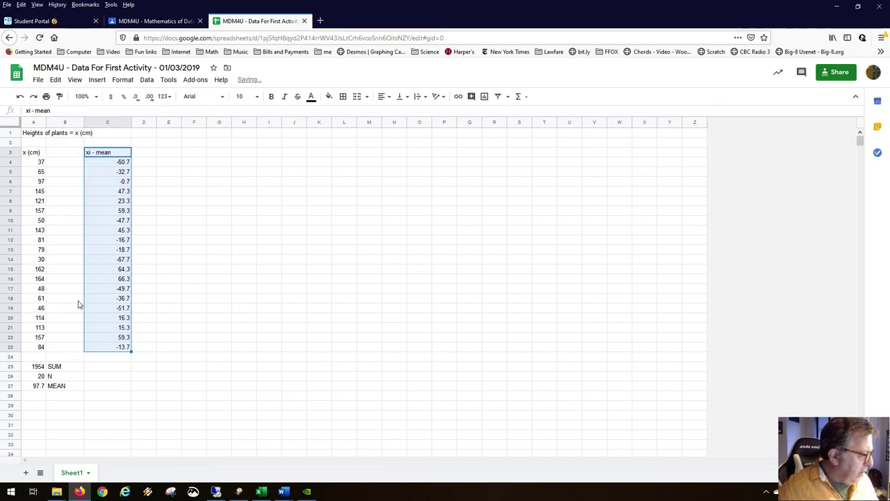
# Review the summary labels and the deviation formulas in column C, and compare them with the variance formulas in the Word document
pyautogui.click(61, 369)
pyautogui.click(61, 376)
pyautogui.click(61, 387)
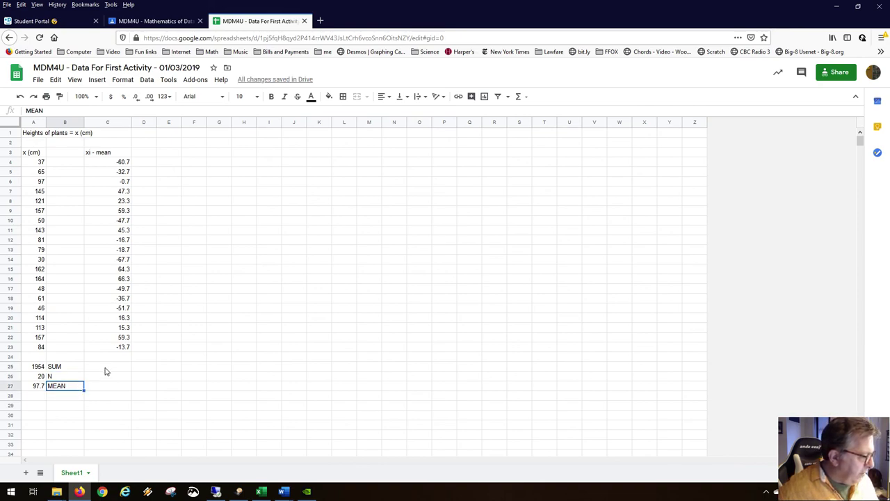
pyautogui.click(120, 165)
pyautogui.click(118, 174)
pyautogui.click(114, 196)
pyautogui.click(112, 210)
pyautogui.click(112, 222)
pyautogui.click(110, 251)
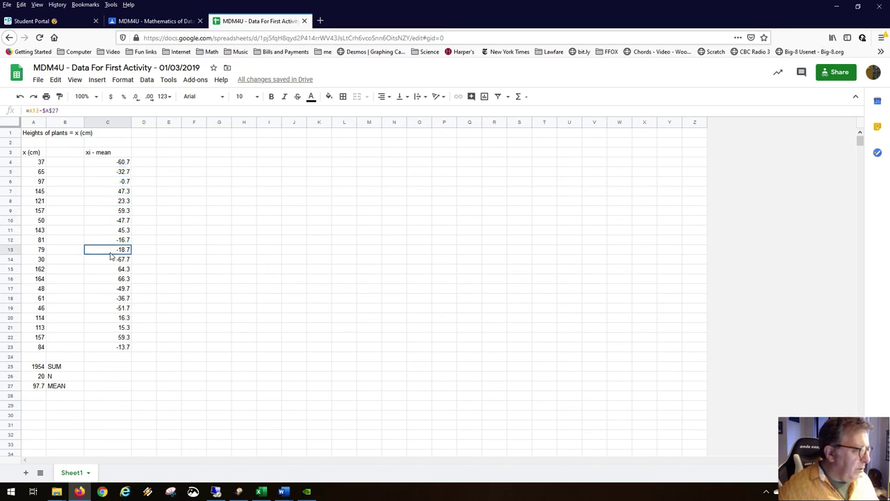
pyautogui.click(112, 282)
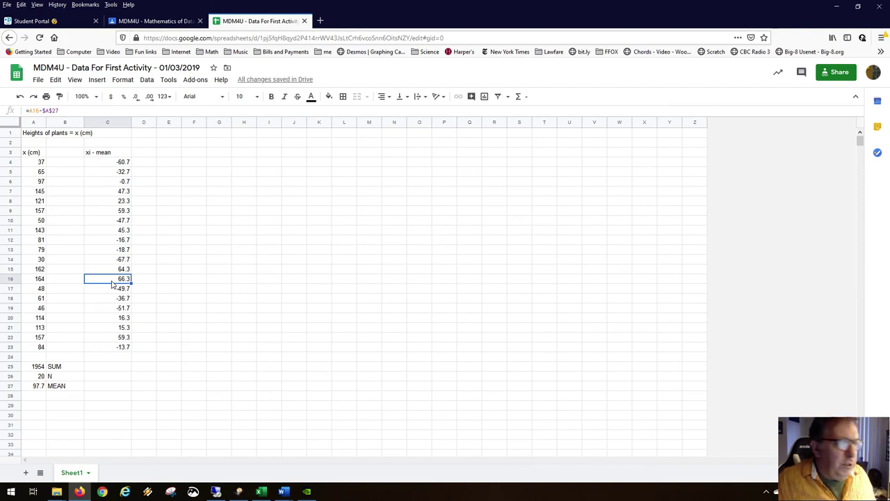
pyautogui.hotkey('alt', 'Tab')
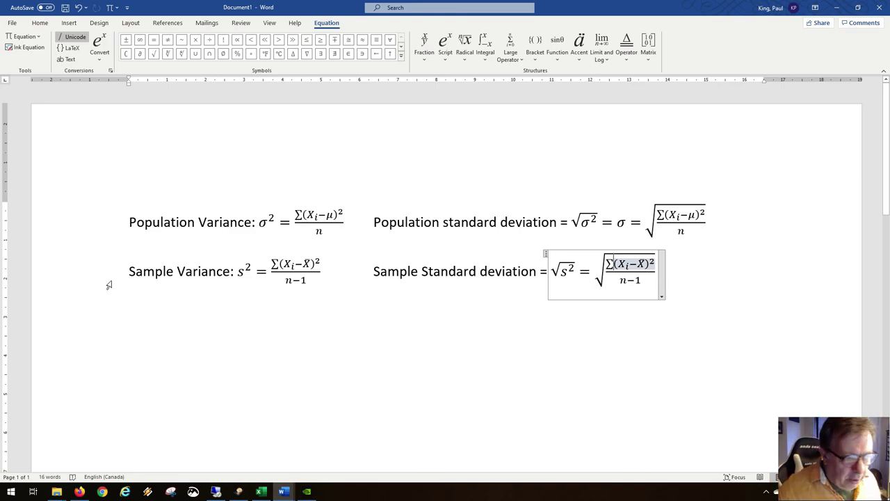
pyautogui.hotkey('alt', 'Tab')
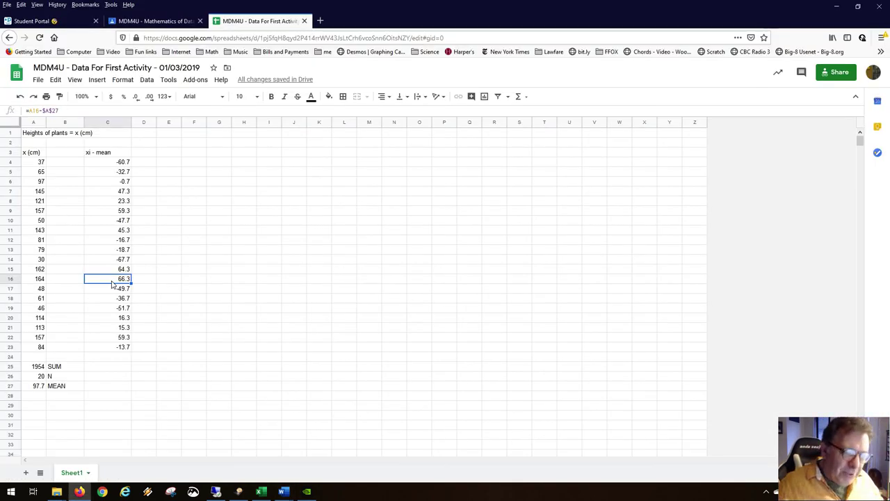
# Total the deviations in C24 with =sum(C4:C23) as a temporary check, and clear the cell again
pyautogui.click(113, 357)
pyautogui.write('=')
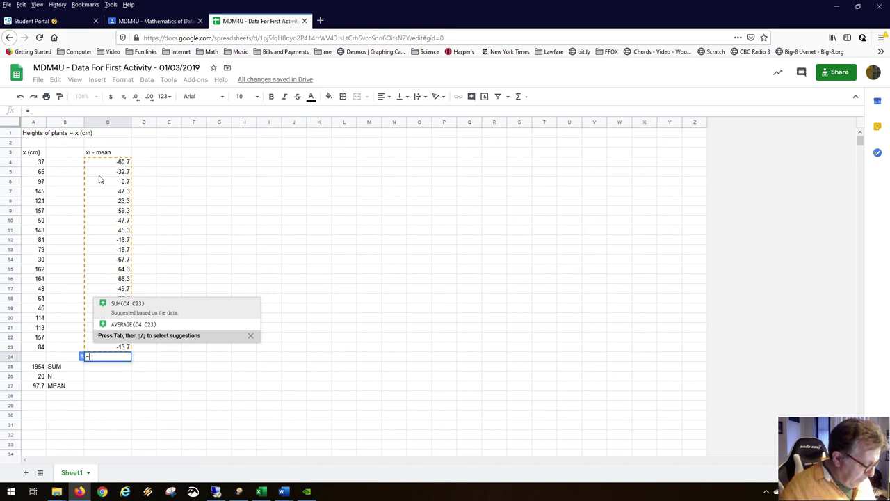
pyautogui.write('sum(')
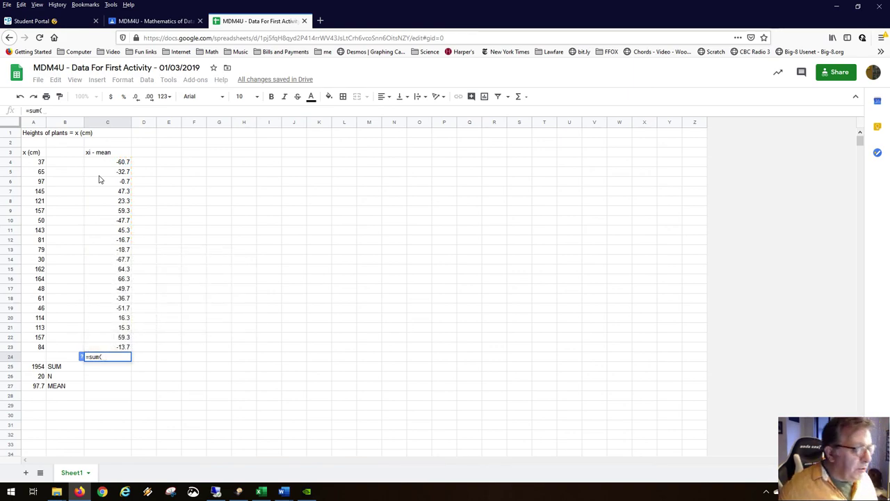
pyautogui.moveTo(122, 162); pyautogui.dragTo(126, 349)
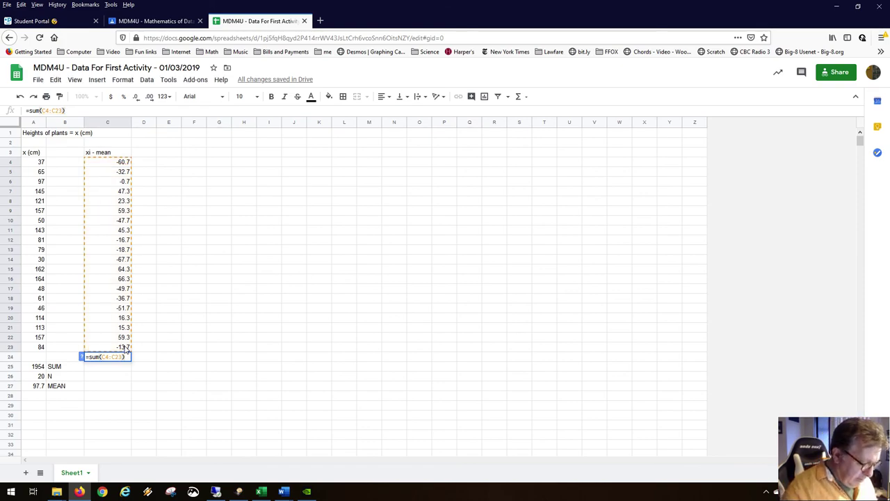
pyautogui.press('Return')
pyautogui.click(120, 358)
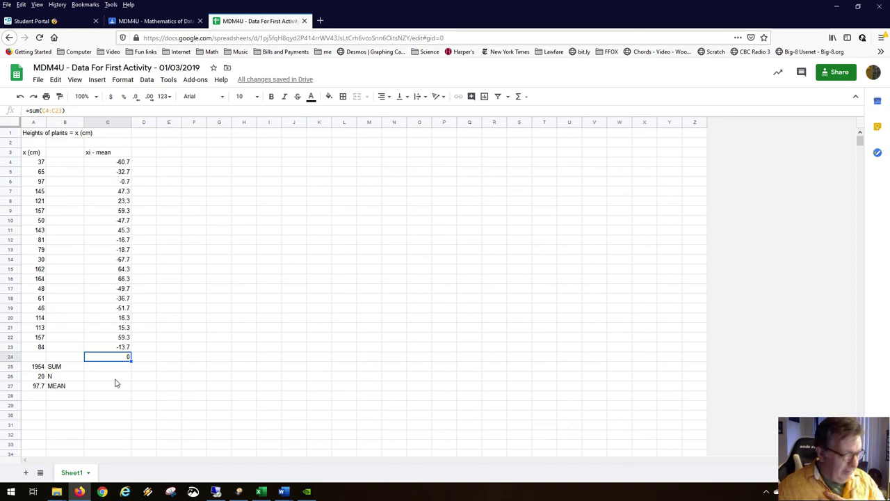
pyautogui.moveTo(33, 167); pyautogui.dragTo(27, 351)
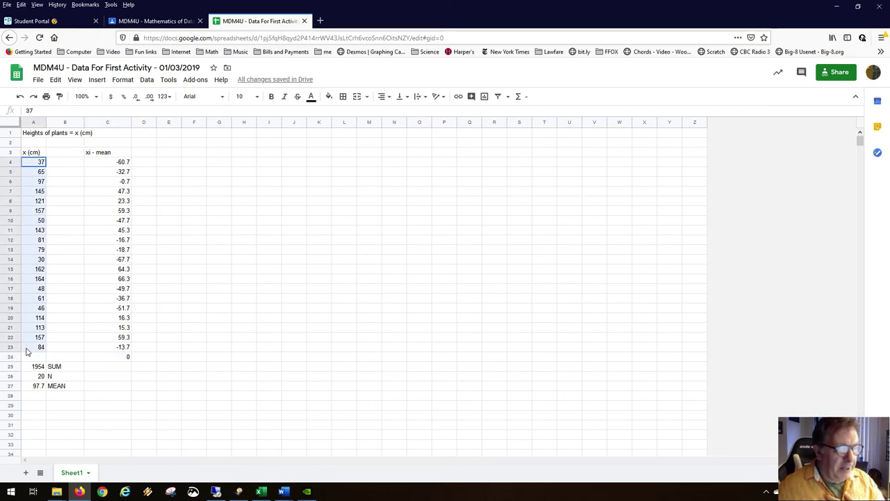
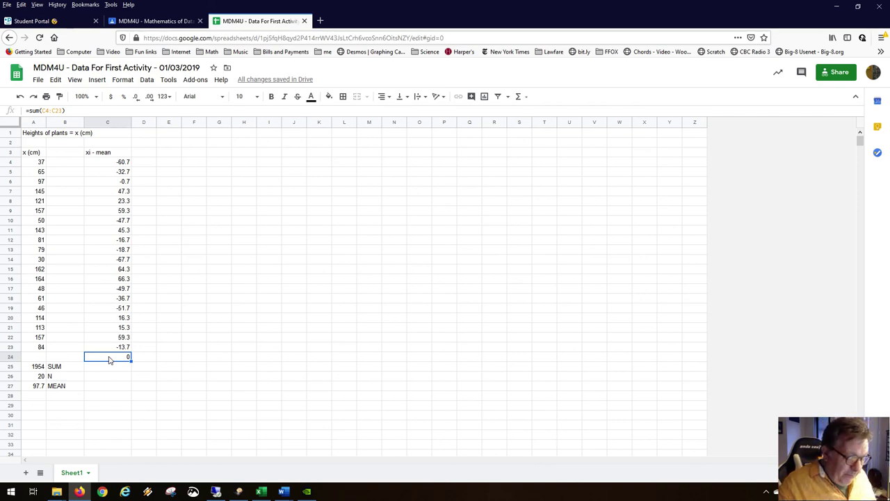
pyautogui.press('Delete')
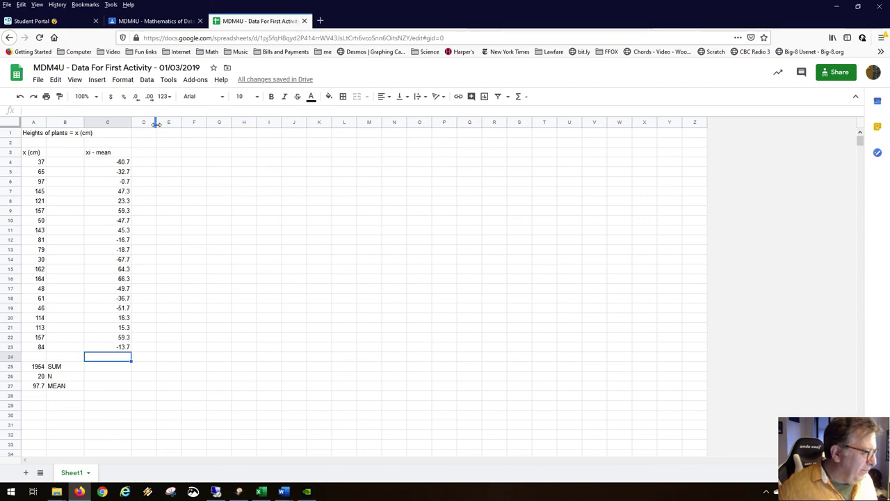
# Enter the header (xi - mean)^2 in D3 and widen column D to fit it
pyautogui.moveTo(156, 124); pyautogui.dragTo(166, 124)
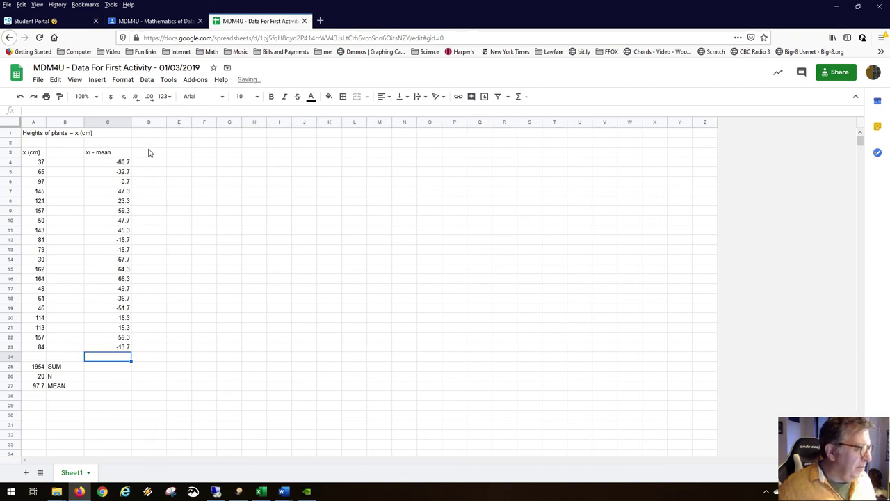
pyautogui.click(148, 151)
pyautogui.write('(')
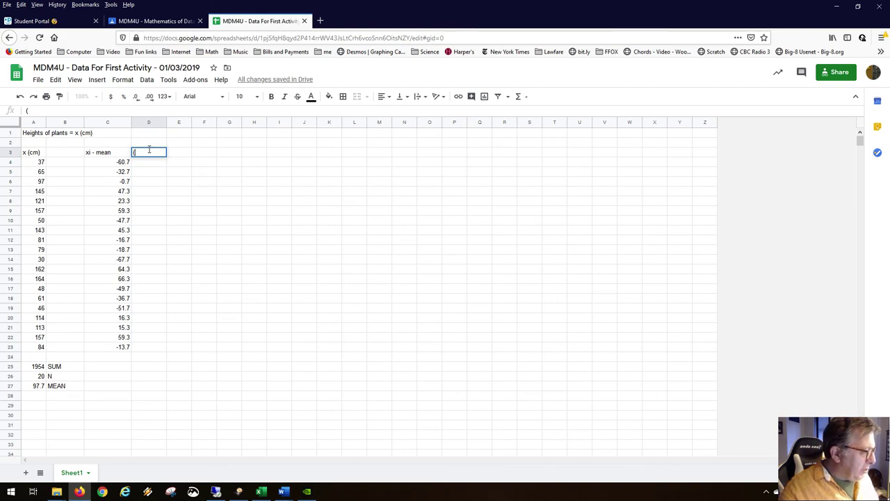
pyautogui.write('xi - mean')
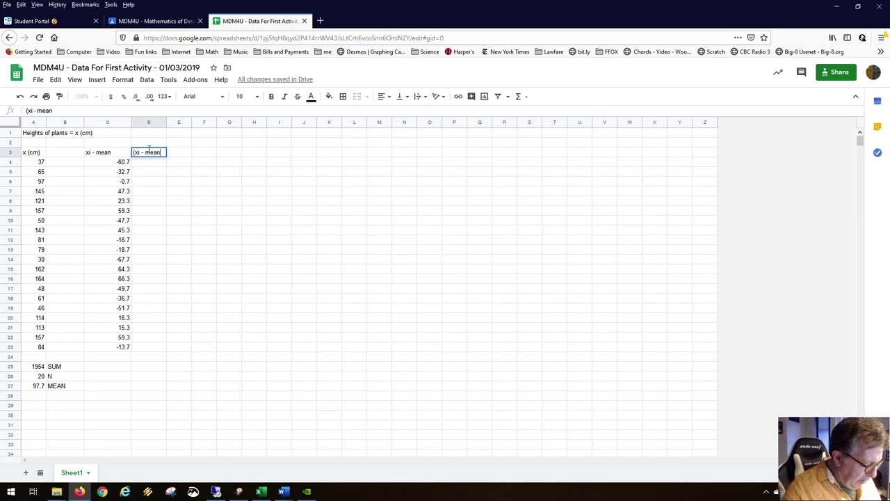
pyautogui.write(')^2')
pyautogui.press('Return')
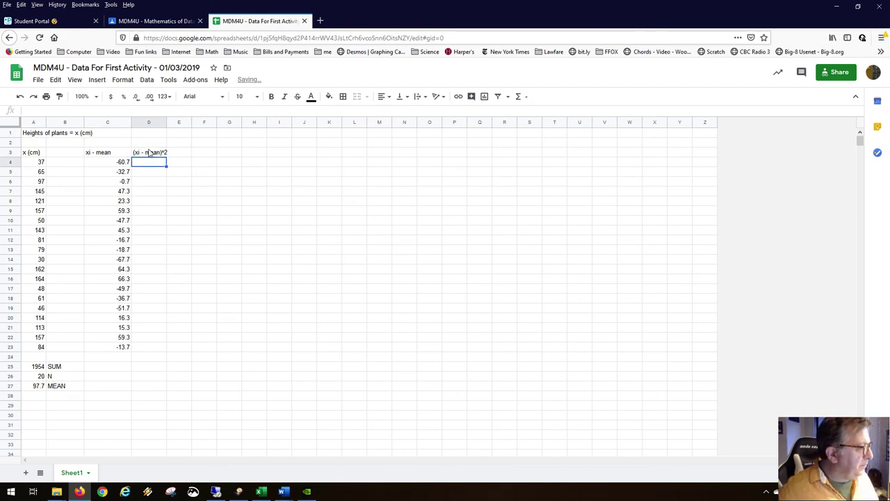
pyautogui.moveTo(166, 123); pyautogui.dragTo(176, 122)
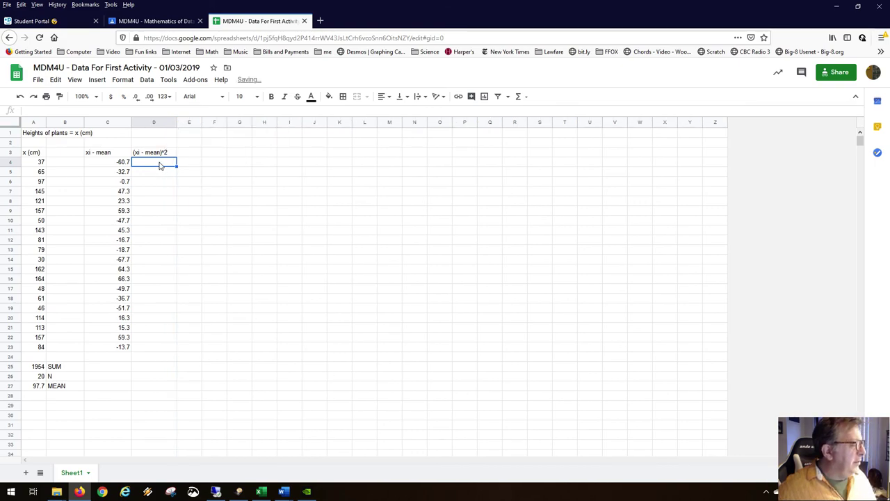
# Square the first deviation in D4 with =C4^2 and fill the formula down to D23
pyautogui.click(109, 163)
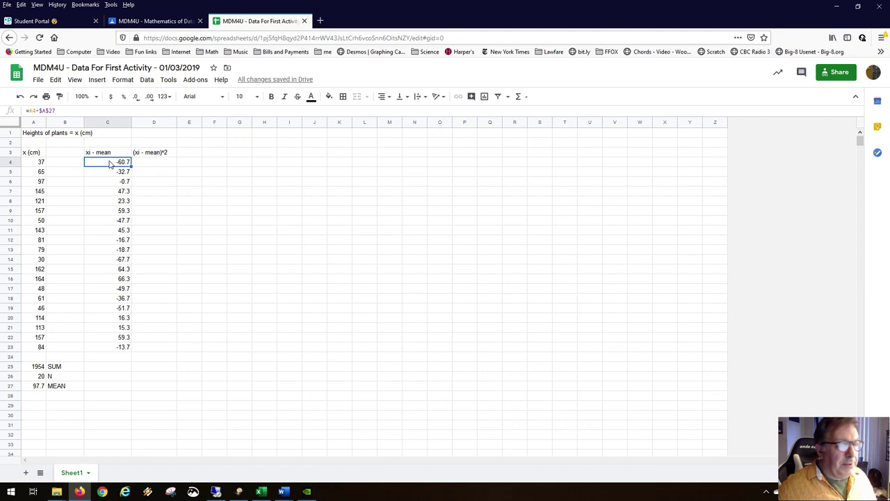
pyautogui.click(140, 163)
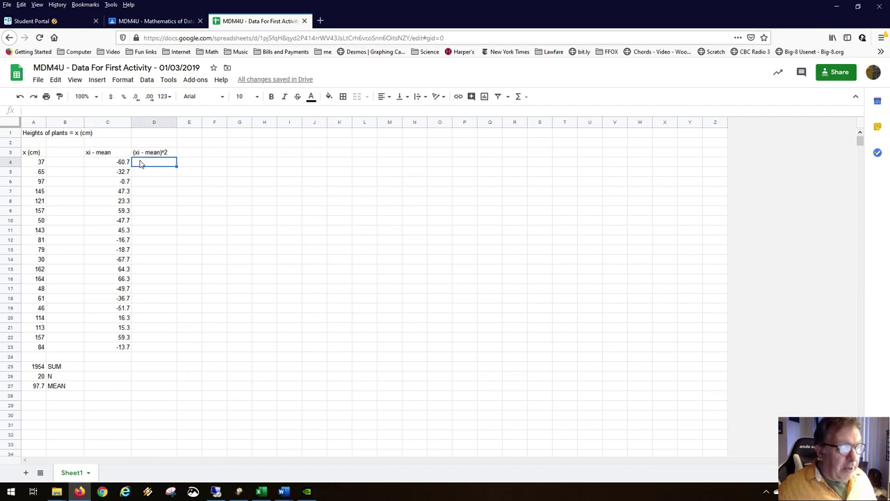
pyautogui.write('=')
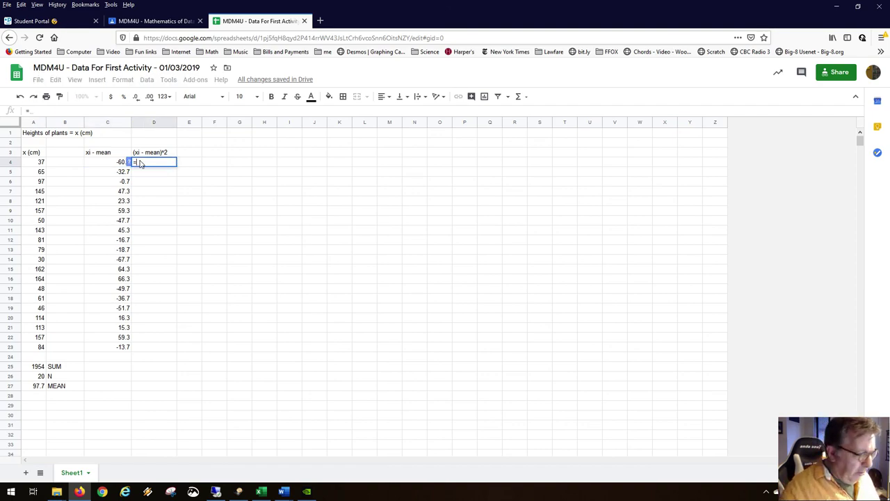
pyautogui.click(120, 164)
pyautogui.write('^2')
pyautogui.press('Return')
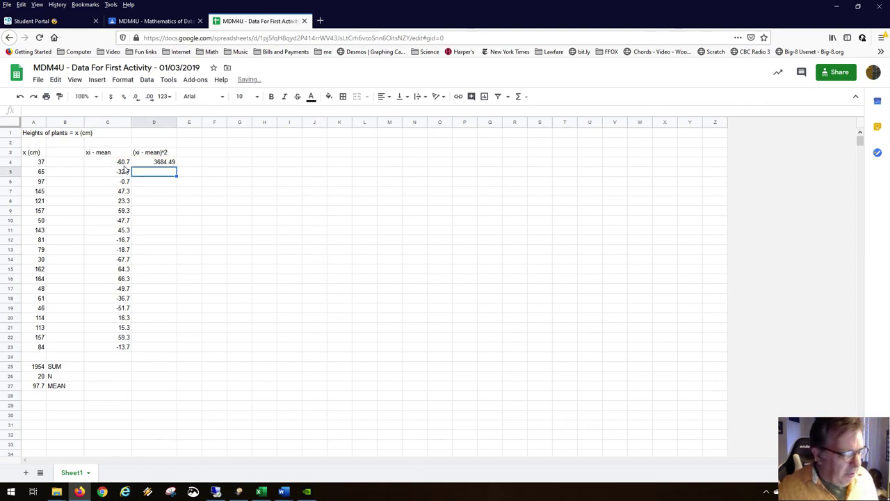
pyautogui.click(167, 165)
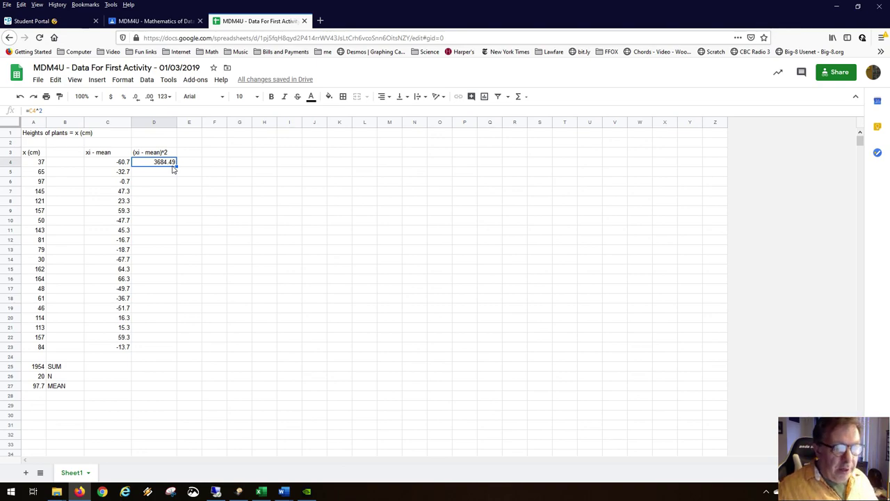
pyautogui.moveTo(176, 162); pyautogui.dragTo(172, 349)
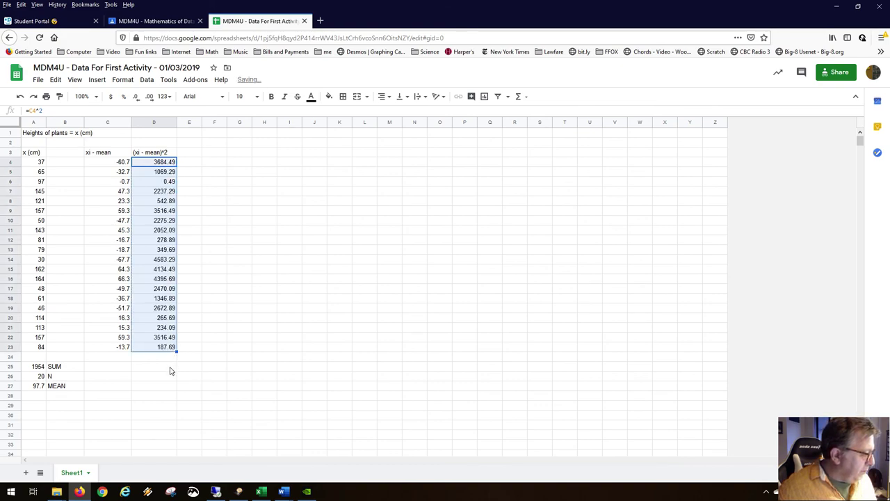
# Copy the sum formula from A25 into D25 so it totals the squared deviations as =sum(D4:D23)
pyautogui.click(110, 325)
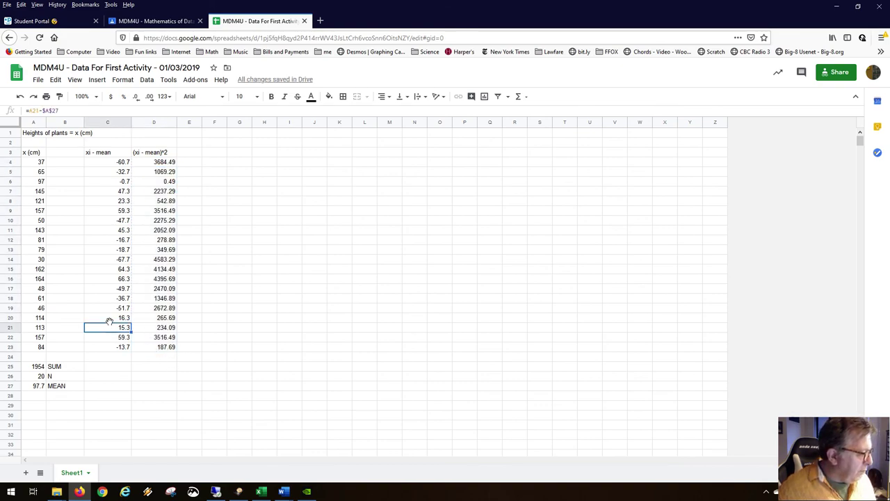
pyautogui.moveTo(154, 183); pyautogui.dragTo(149, 348)
pyautogui.click(146, 369)
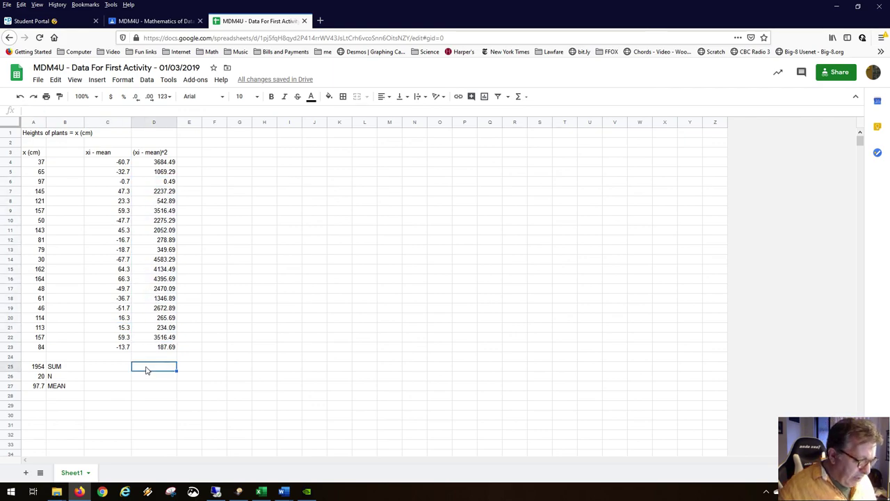
pyautogui.click(33, 370)
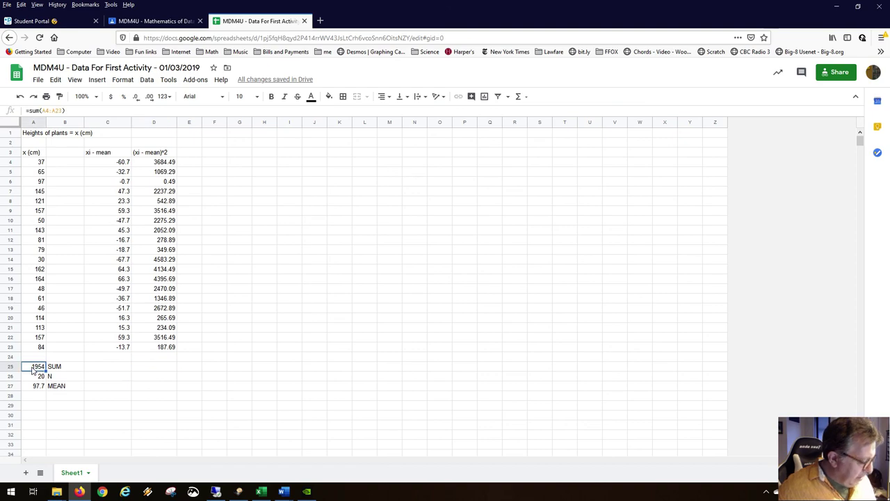
pyautogui.click(152, 369)
pyautogui.write('=sum(D4:D23)')
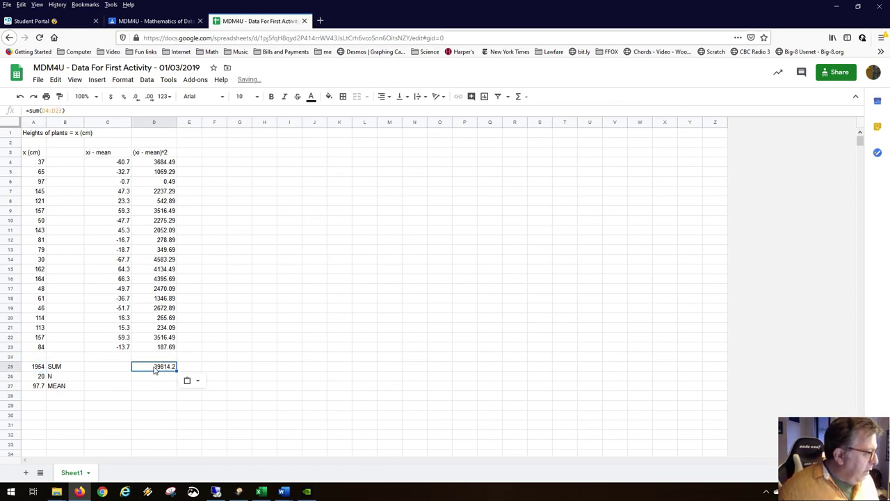
pyautogui.doubleClick(154, 369)
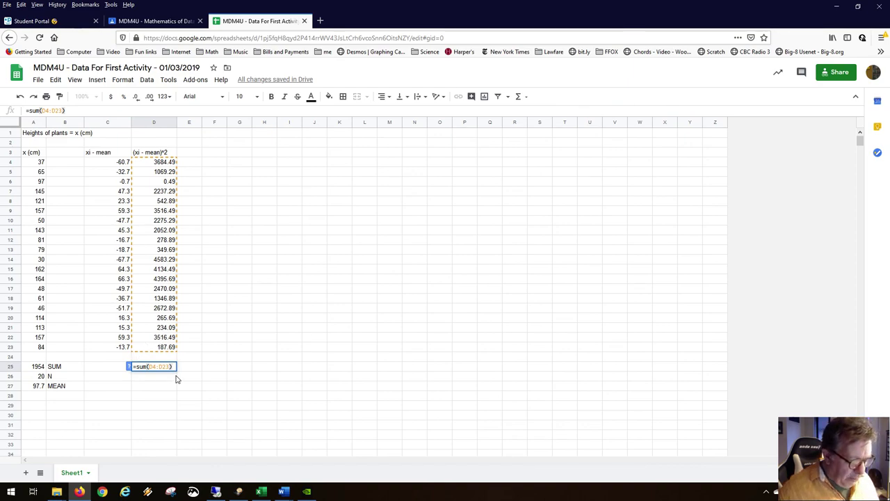
pyautogui.press('Return')
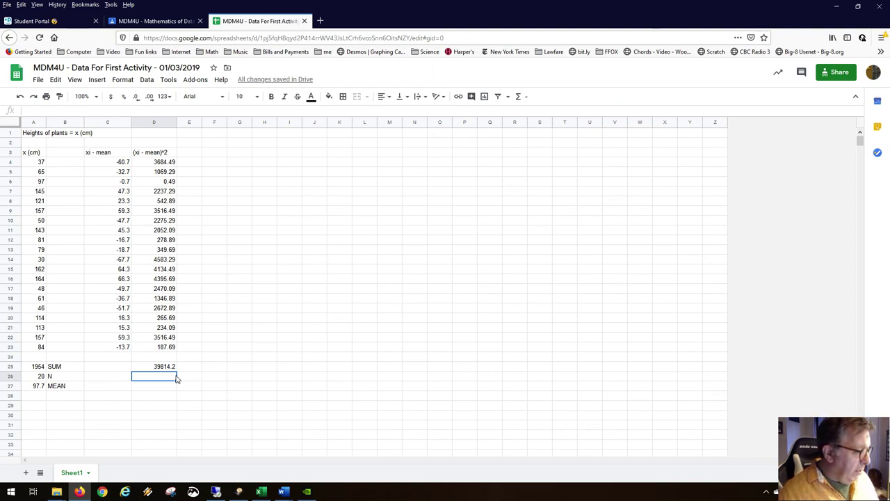
# Label the total of the squared deviations SS in cell E25
pyautogui.click(171, 368)
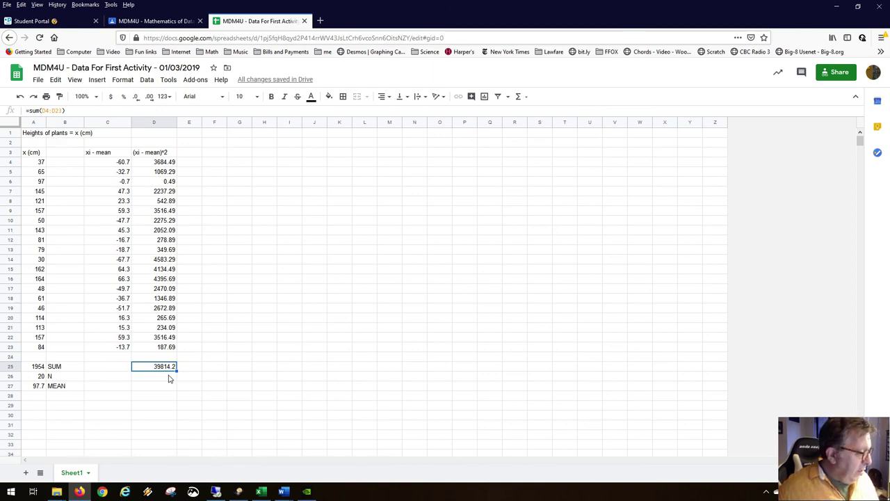
pyautogui.click(182, 370)
pyautogui.write('SS')
pyautogui.press('Return')
pyautogui.press('Left')
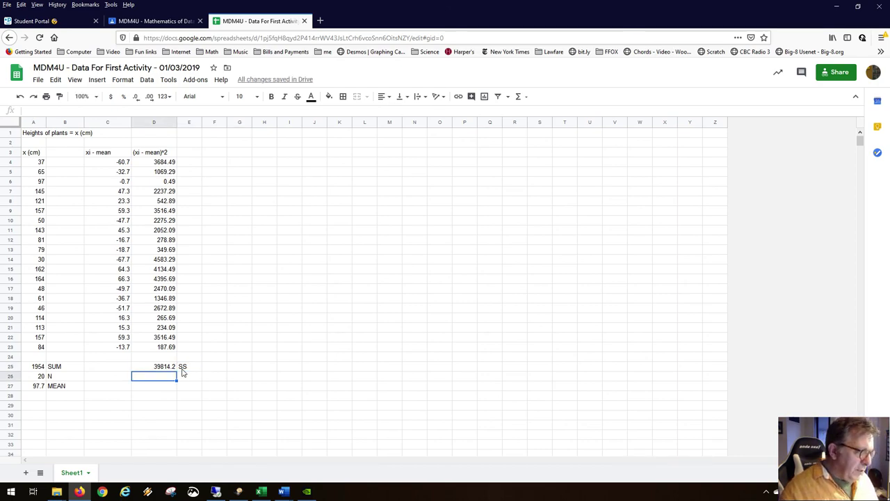
# Discard a VAR label started in E26 and clear the SS label from E25
pyautogui.click(183, 373)
pyautogui.write('VAR')
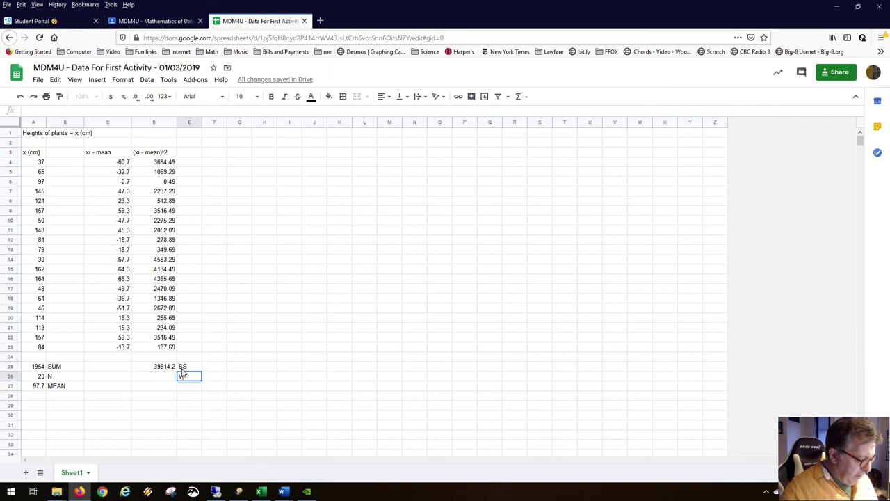
pyautogui.press('BackSpace')
pyautogui.press('BackSpace')
pyautogui.press('BackSpace')
pyautogui.press('Up')
pyautogui.press('Delete')
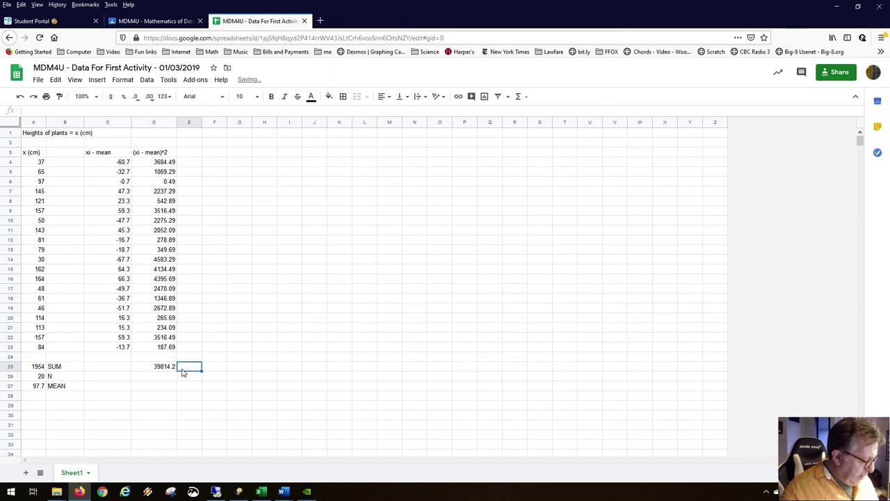
# Label the total of the squared deviations SS in E25 and enter the label Variance in E26
pyautogui.write('SS')
pyautogui.press('Return')
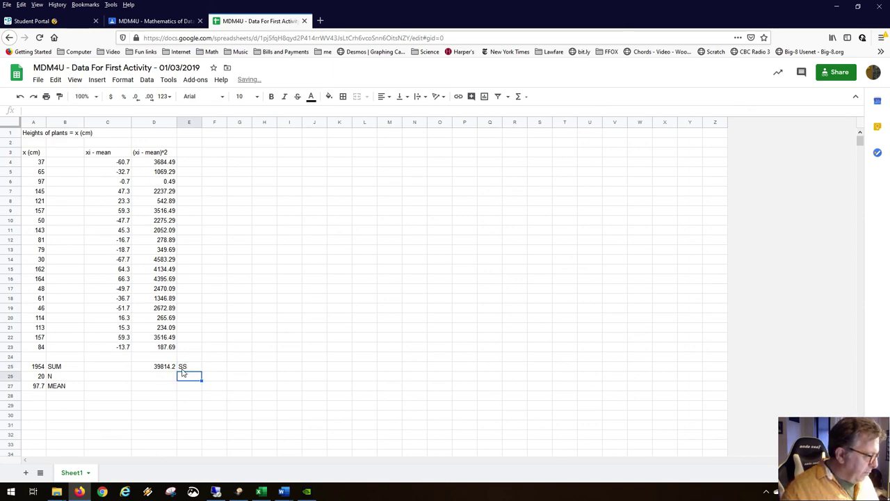
pyautogui.write('V')
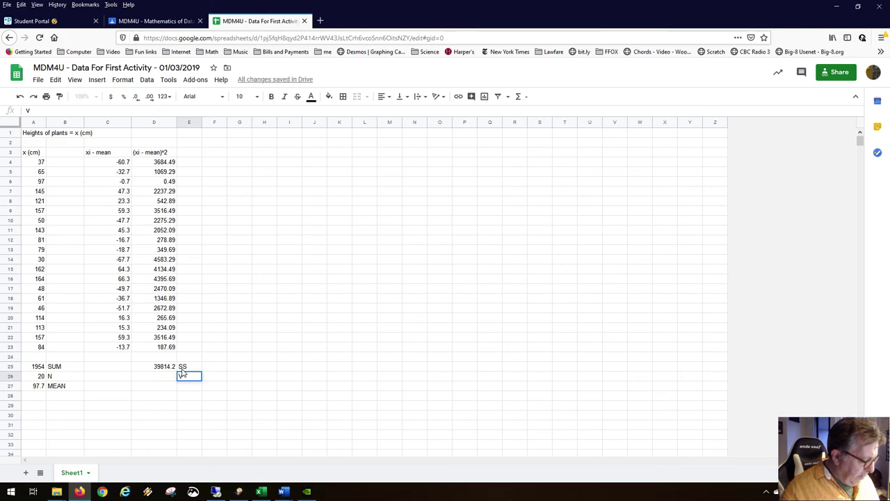
pyautogui.write('ar')
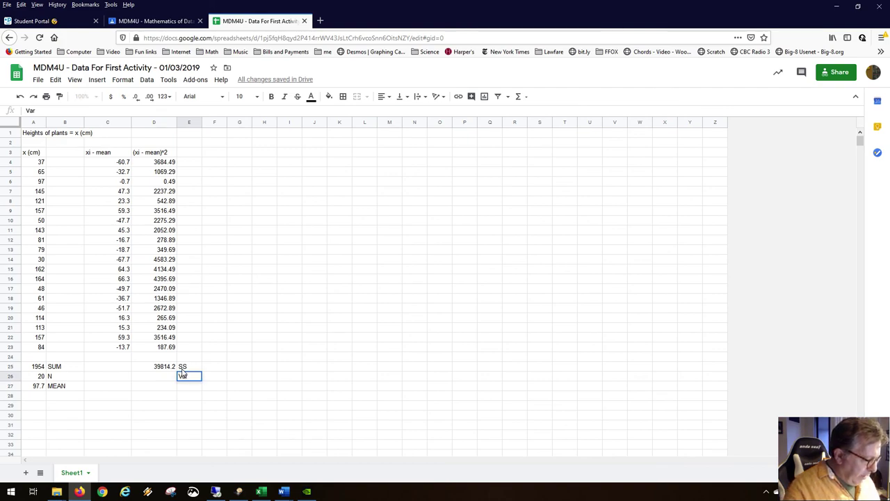
pyautogui.write('iance')
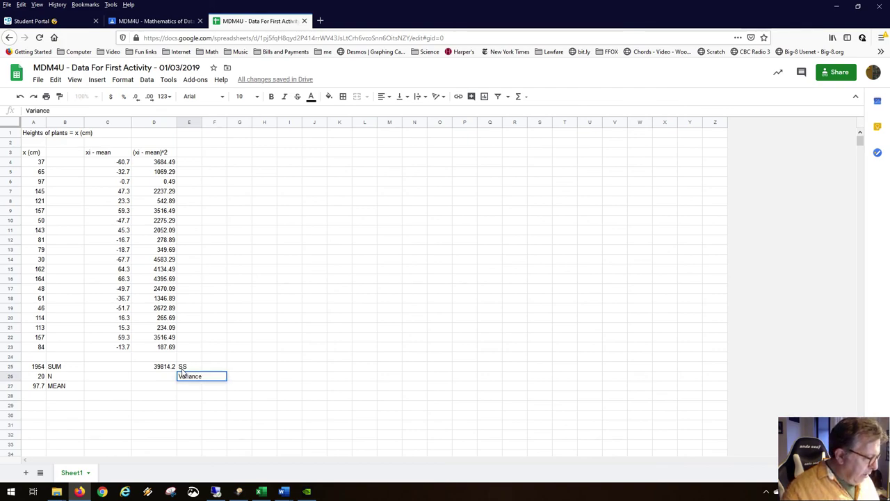
pyautogui.press('Left')
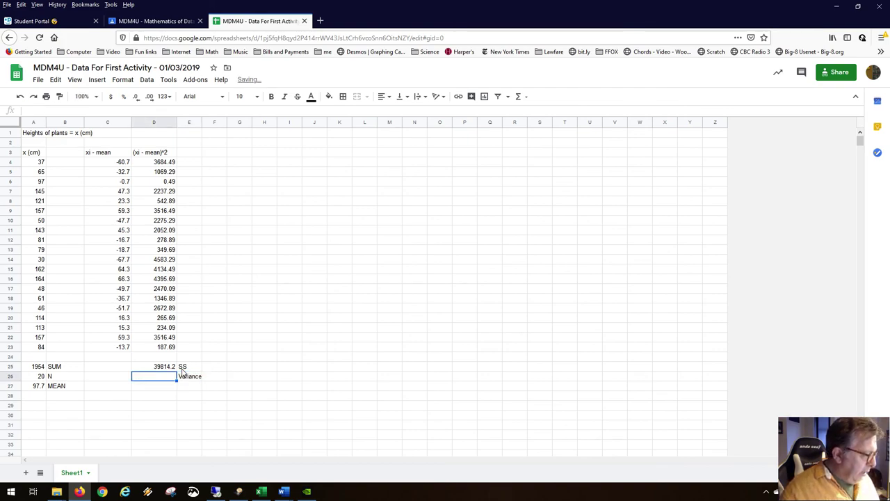
# Check the sample variance formula in Word, and back in Google Sheets compute the variance in D26 with =D25/(A26-1)
pyautogui.click(161, 367)
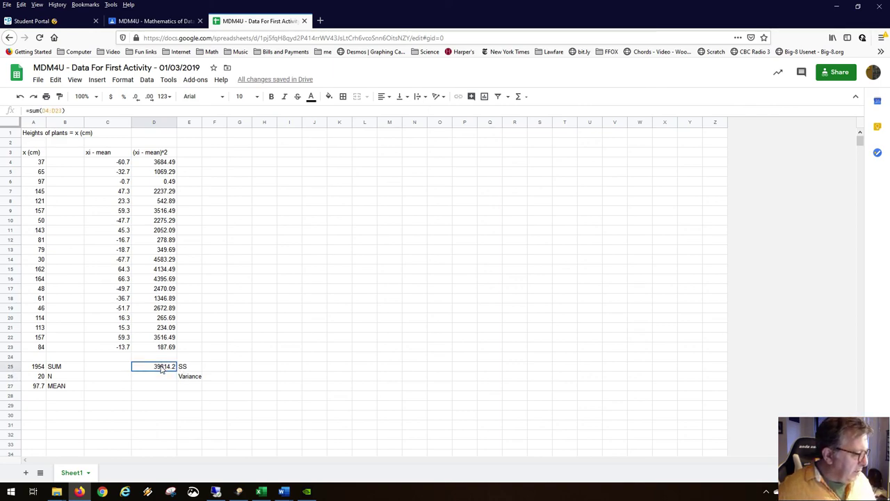
pyautogui.click(44, 379)
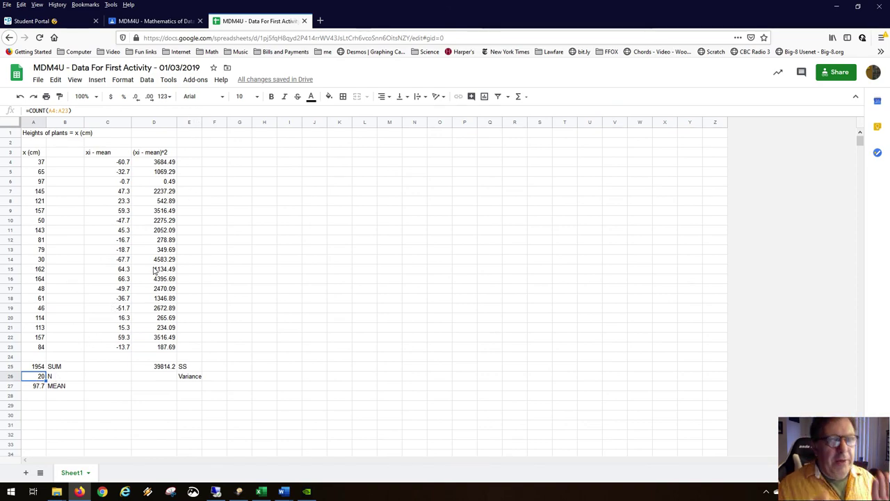
pyautogui.hotkey('alt', 'Tab')
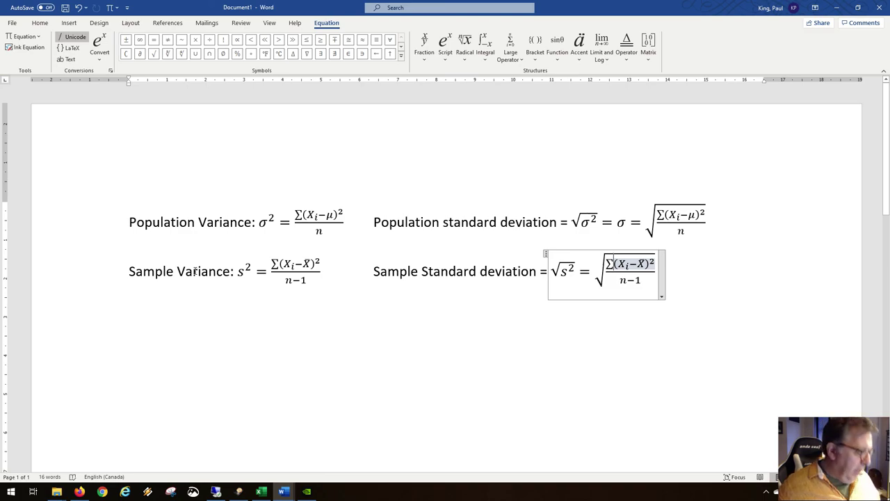
pyautogui.hotkey('alt', 'Tab')
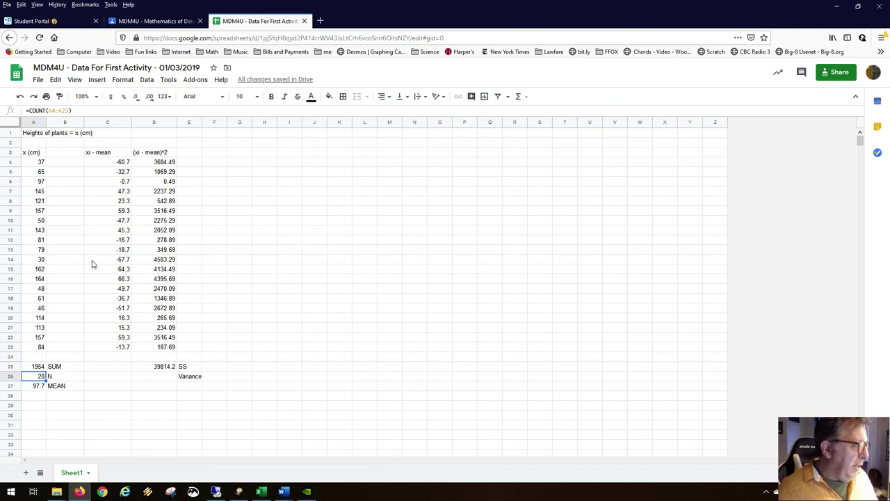
pyautogui.click(166, 379)
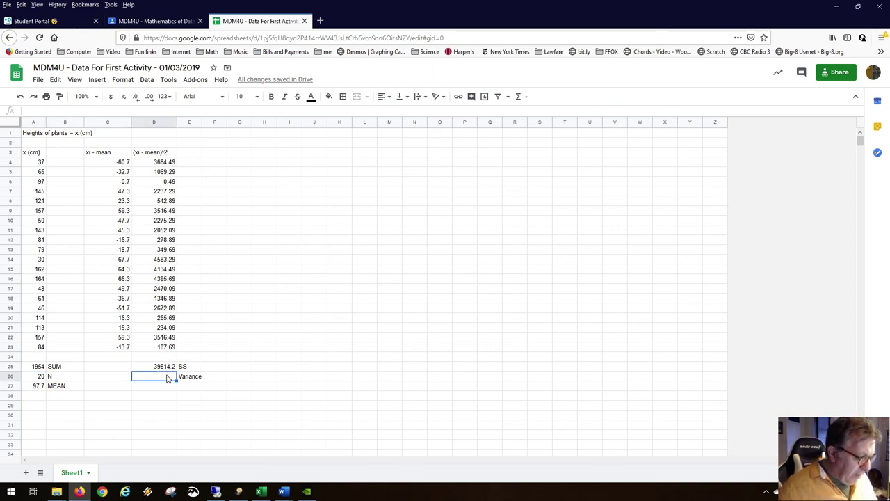
pyautogui.write('=')
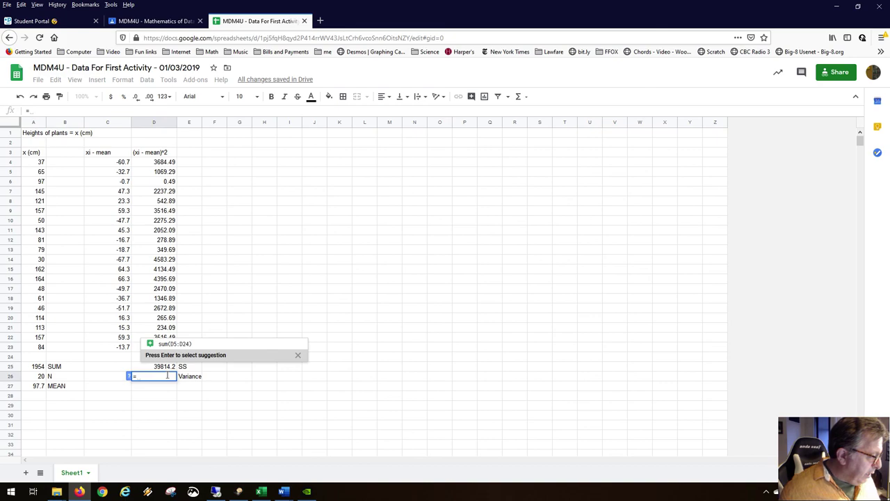
pyautogui.click(167, 369)
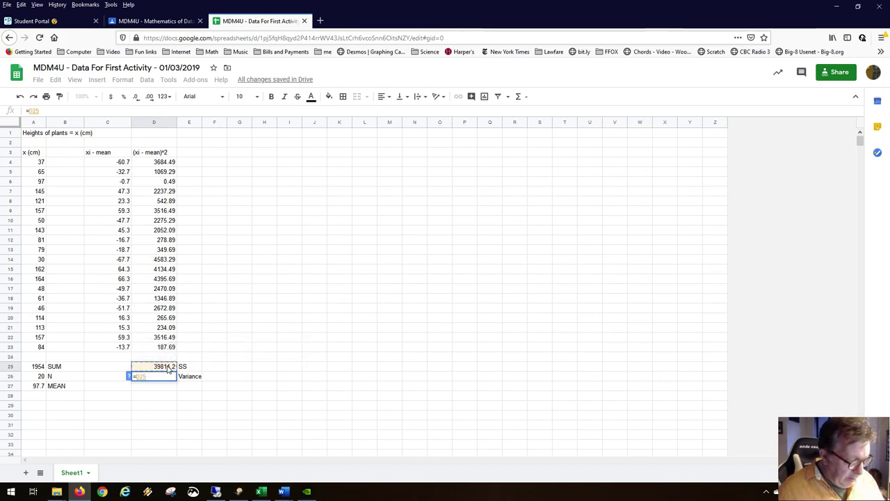
pyautogui.write('/(')
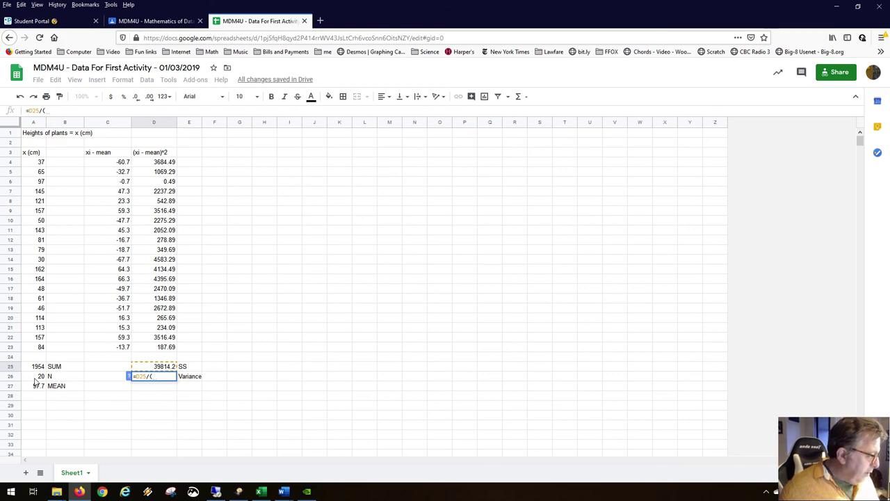
pyautogui.click(36, 379)
pyautogui.write('-1)')
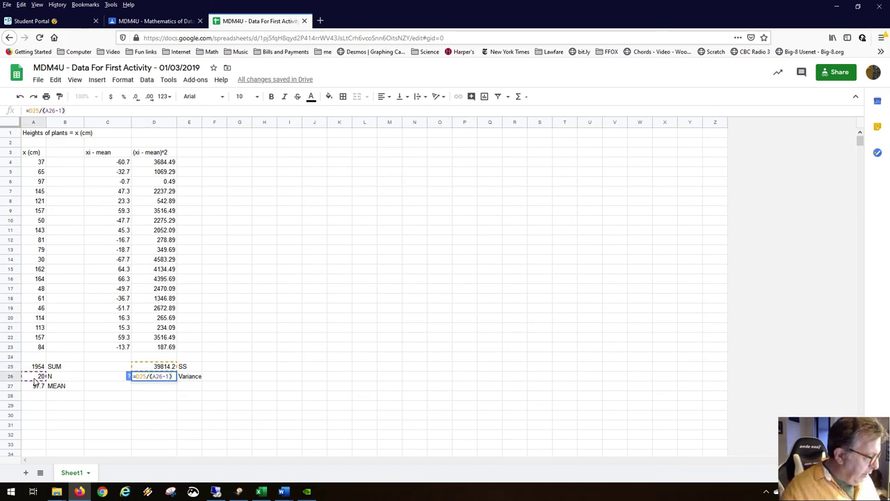
pyautogui.press('Return')
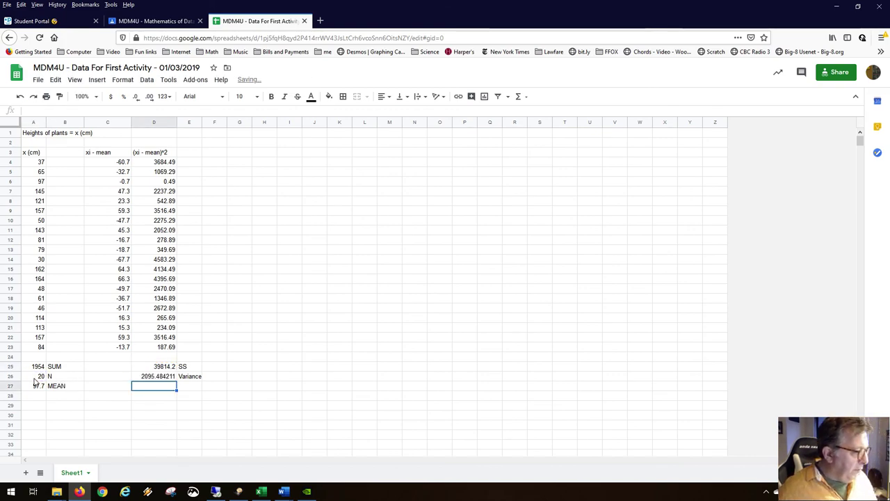
# Enter the label St Dev in E27, below the Variance label
pyautogui.click(189, 388)
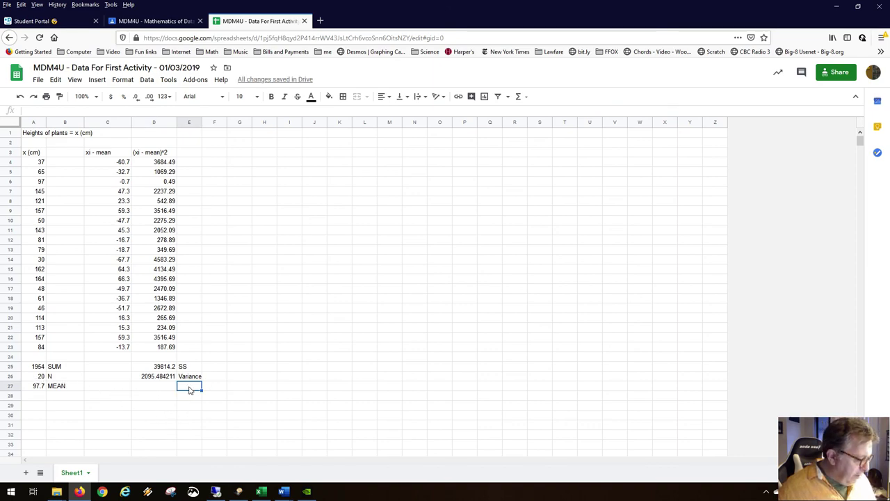
pyautogui.write('St De')
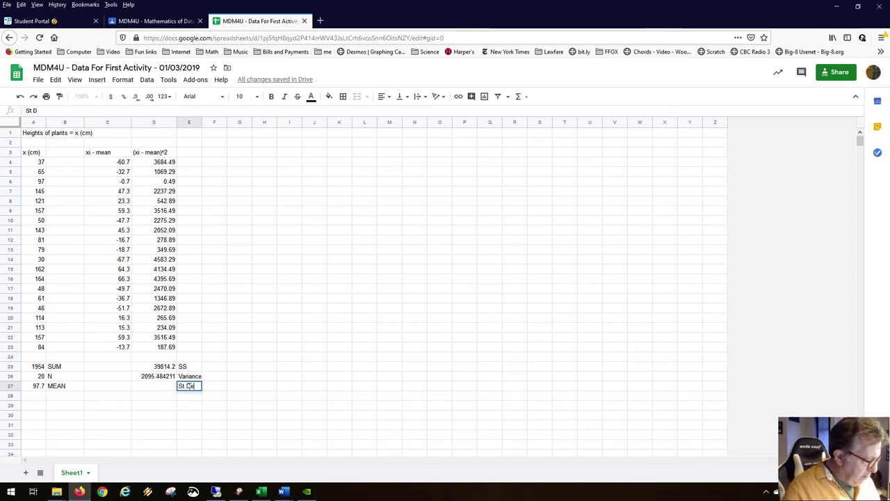
pyautogui.write('v')
pyautogui.press('Left')
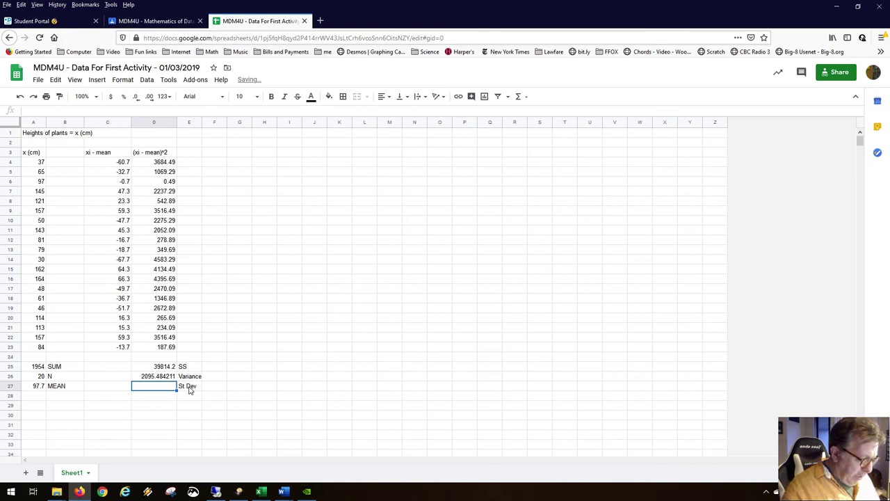
# Compute the standard deviation in D27 as the square root of the variance with =sqrt(D26)
pyautogui.write('=')
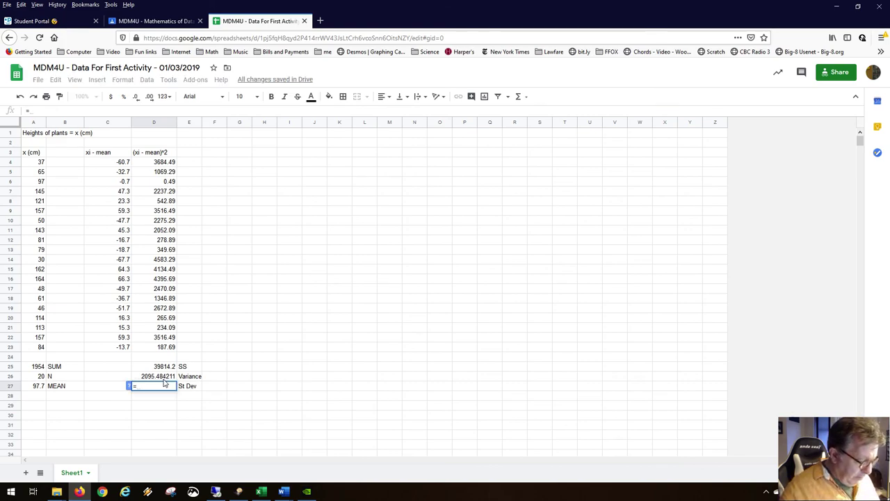
pyautogui.write('sqrt')
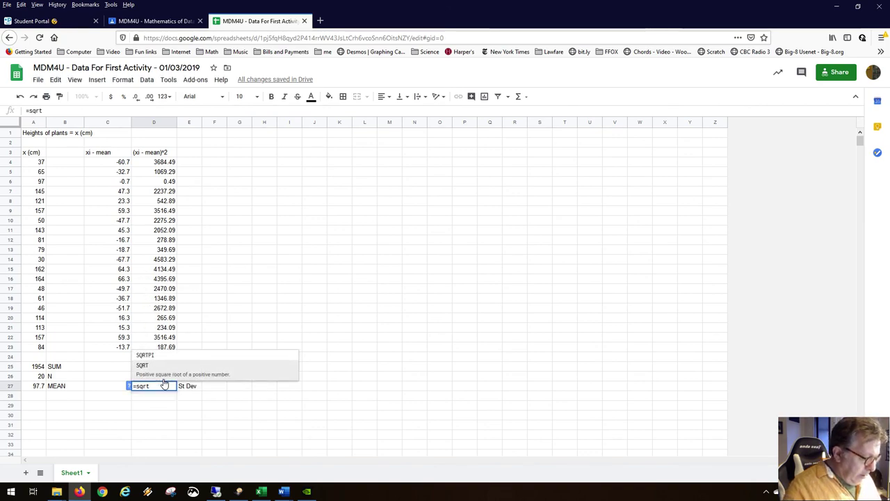
pyautogui.write('(')
pyautogui.press('Up')
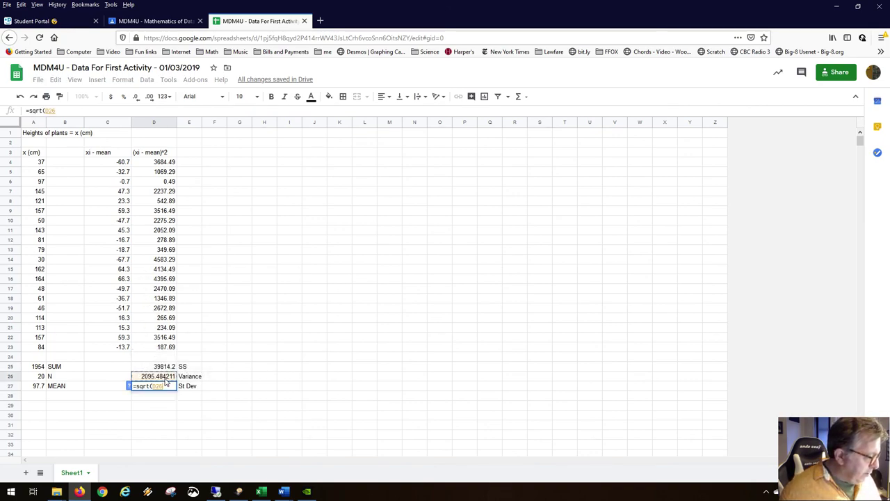
pyautogui.write(')')
pyautogui.press('Return')
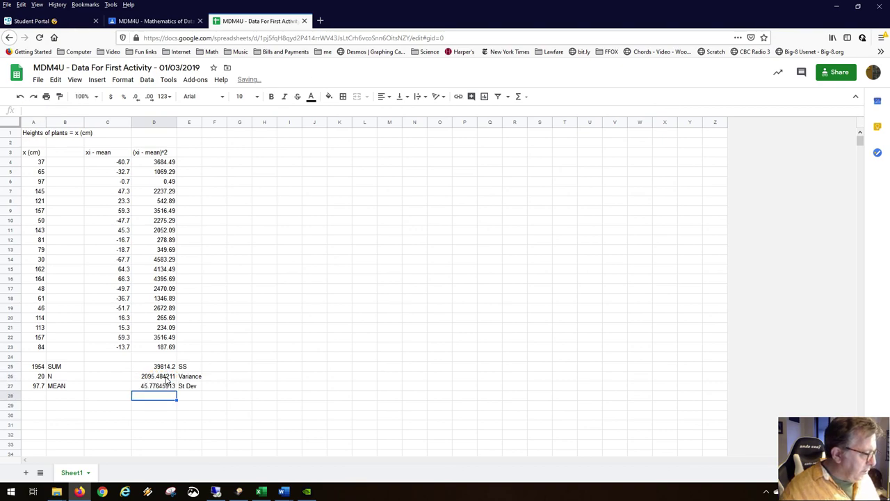
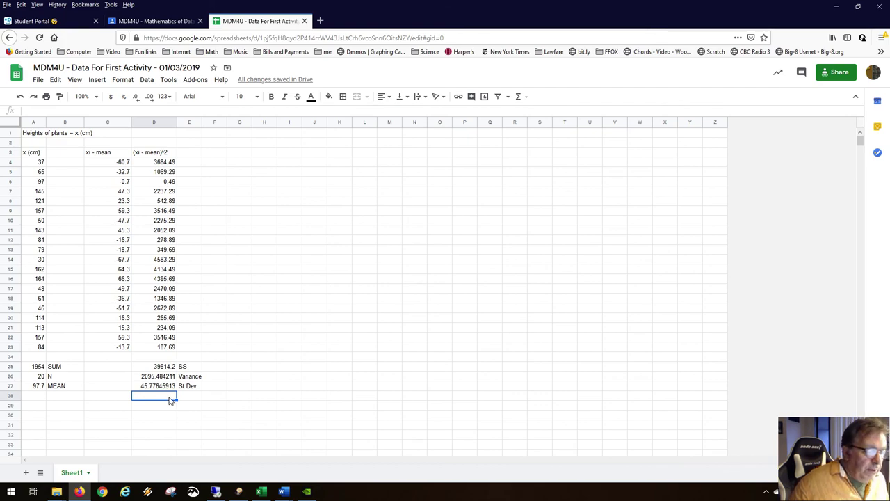
# Try a built-in standard deviation check in D28 on the squared deviations with =stdev(D4:D23)
pyautogui.write('=s')
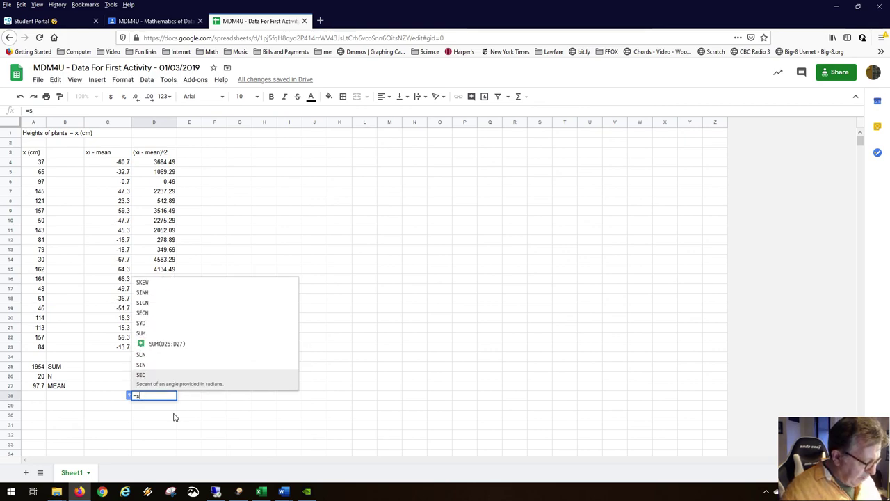
pyautogui.write('tdev(')
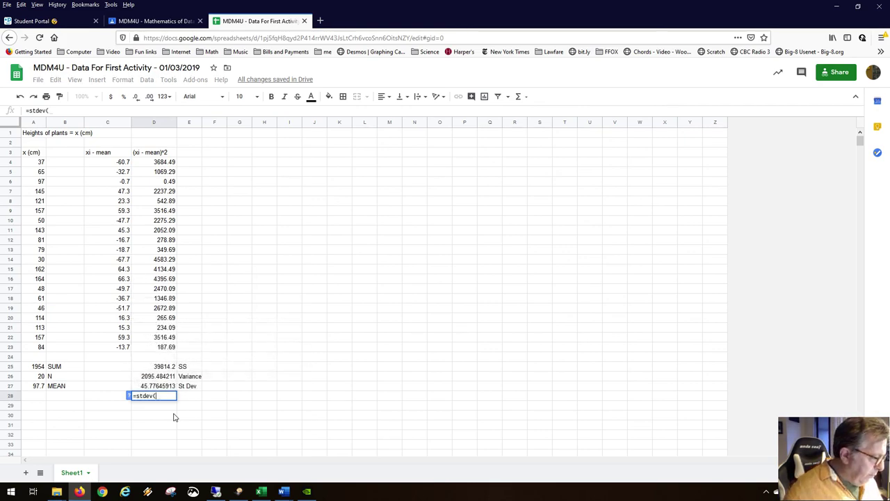
pyautogui.moveTo(165, 164); pyautogui.dragTo(160, 351)
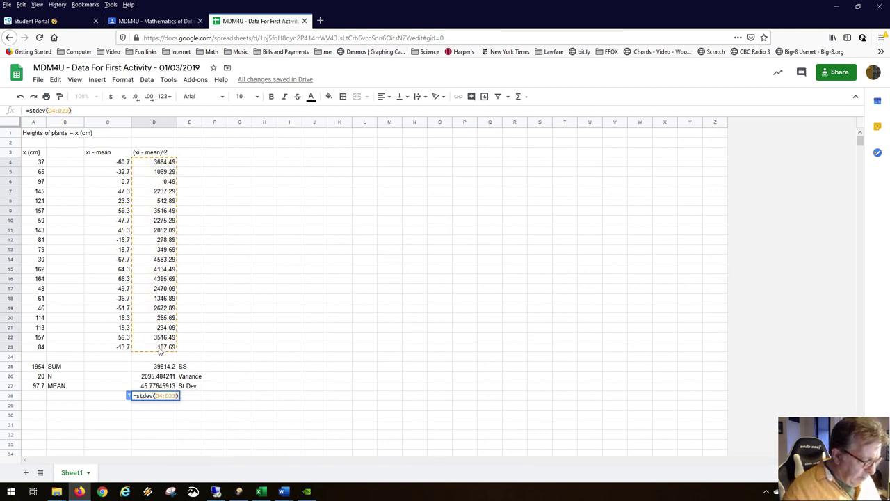
pyautogui.press('Return')
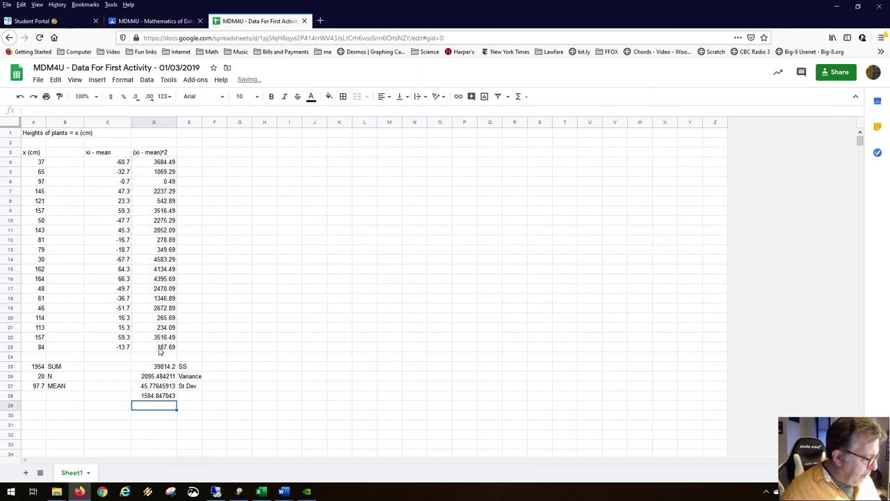
# Change the check formula in D28 to use the plant heights, =stdev(A4:A23)
pyautogui.click(160, 398)
pyautogui.doubleClick(160, 396)
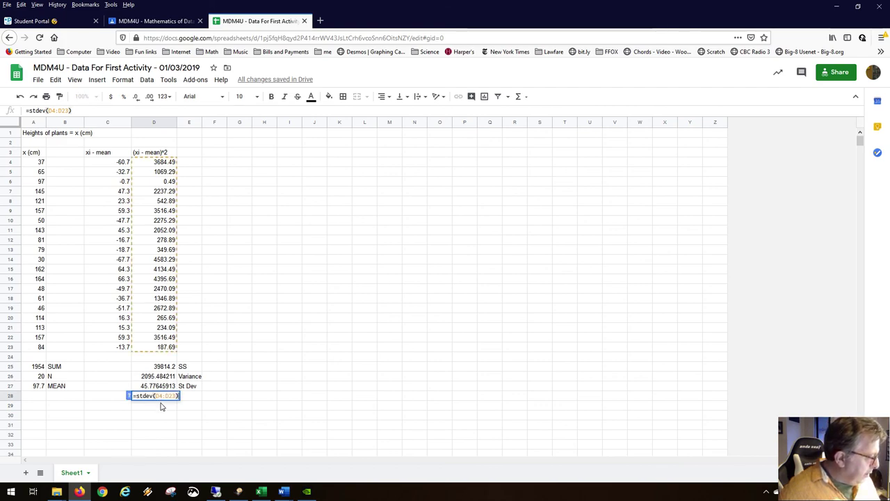
pyautogui.press('BackSpace')
pyautogui.press('BackSpace')
pyautogui.press('BackSpace')
pyautogui.press('BackSpace')
pyautogui.press('BackSpace')
pyautogui.press('BackSpace')
pyautogui.press('BackSpace')
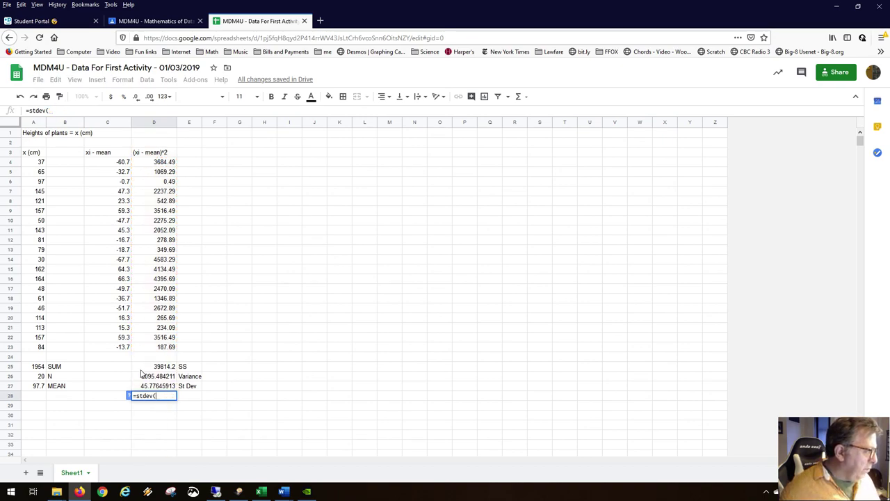
pyautogui.moveTo(32, 161); pyautogui.dragTo(41, 351)
pyautogui.write(')')
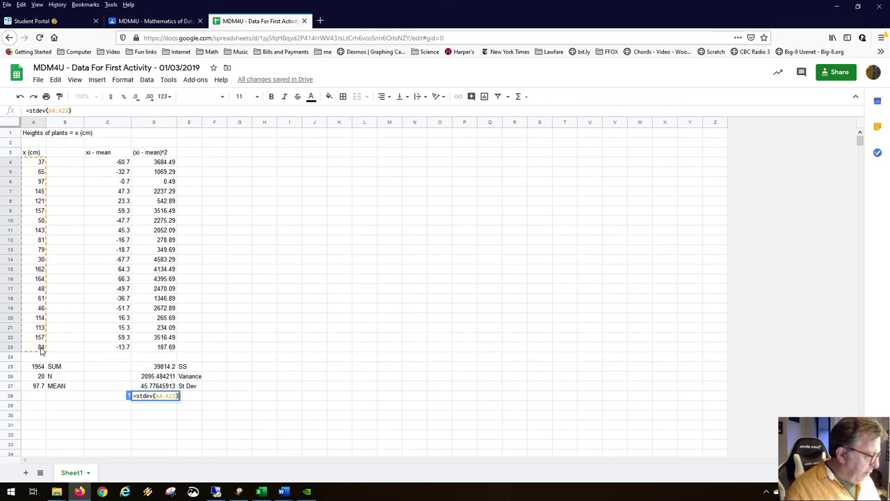
pyautogui.press('Return')
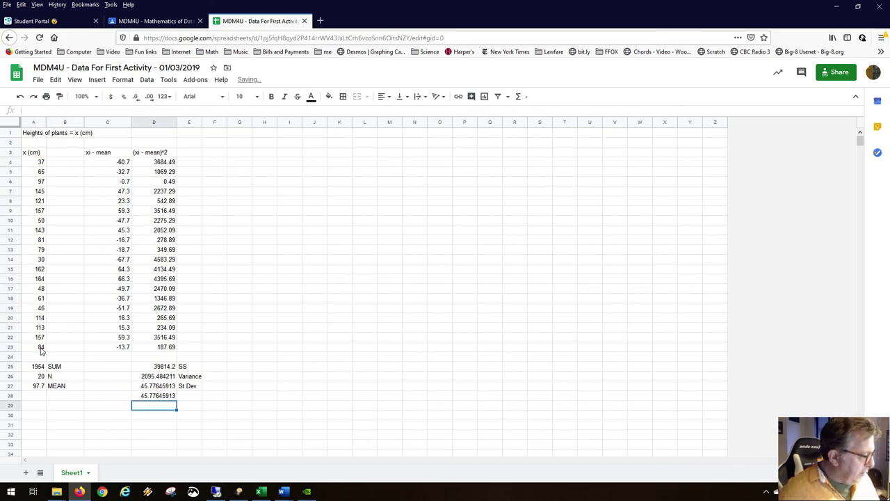
# Compare the check formula in D28 with the calculated standard deviation in D27, and clear D28
pyautogui.click(155, 398)
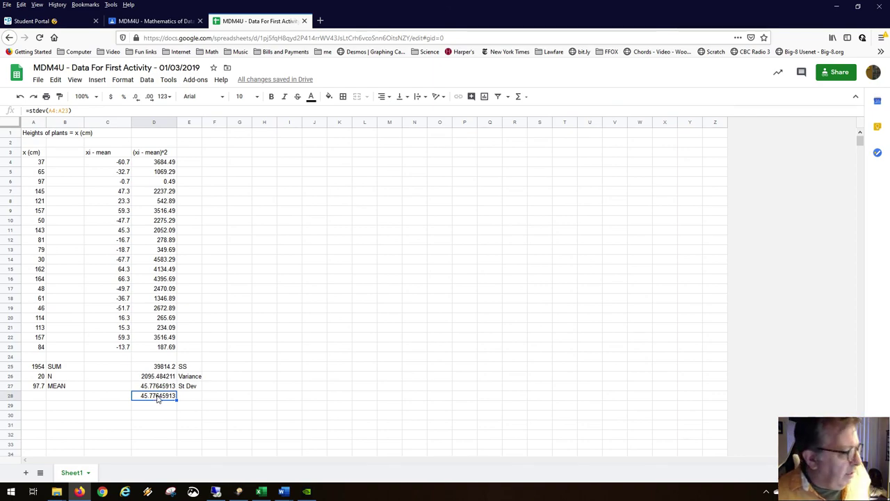
pyautogui.click(162, 388)
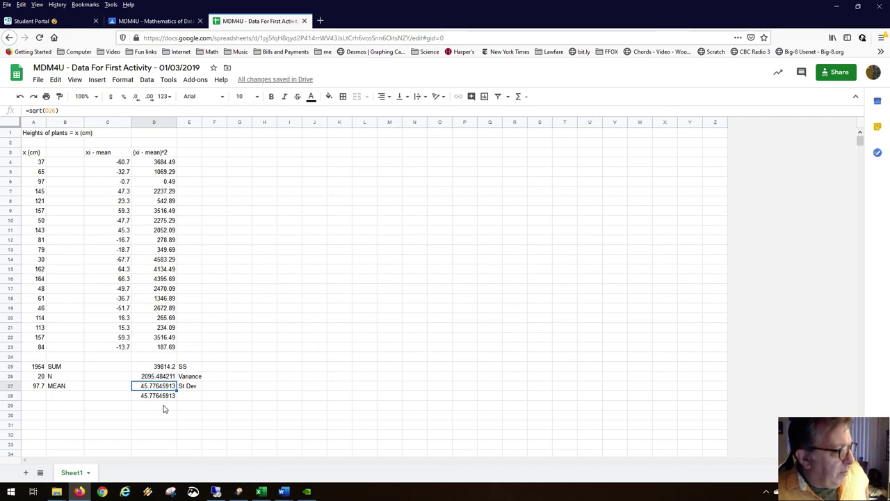
pyautogui.click(166, 398)
pyautogui.press('Delete')
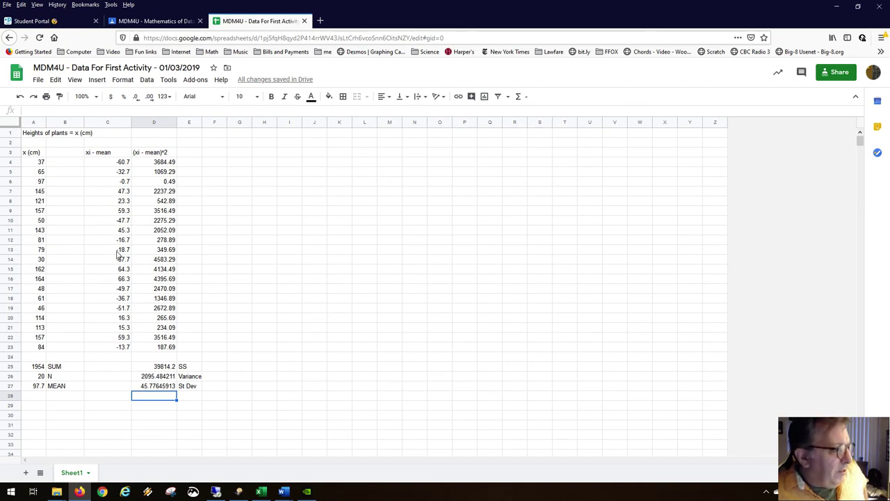
# Review the plant heights in A4:A23, the mean in A27 and the deviation formulas in C4:C23
pyautogui.click(36, 164)
pyautogui.moveTo(35, 172); pyautogui.dragTo(24, 351)
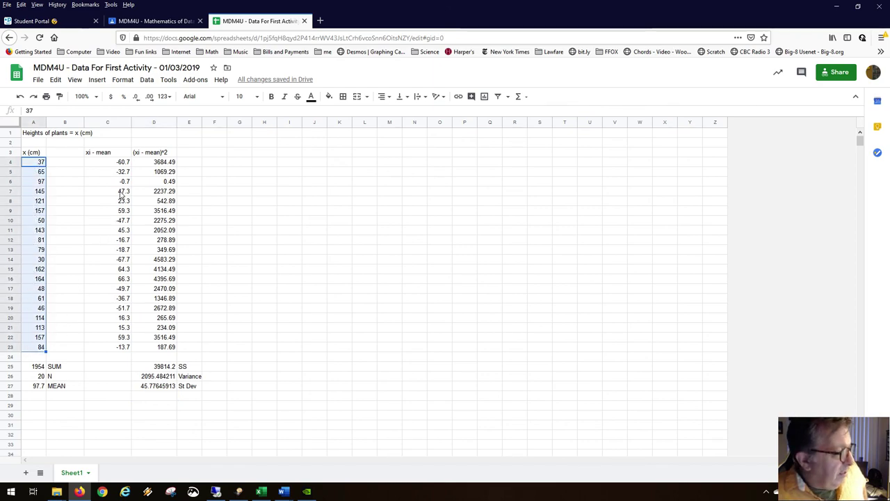
pyautogui.click(124, 164)
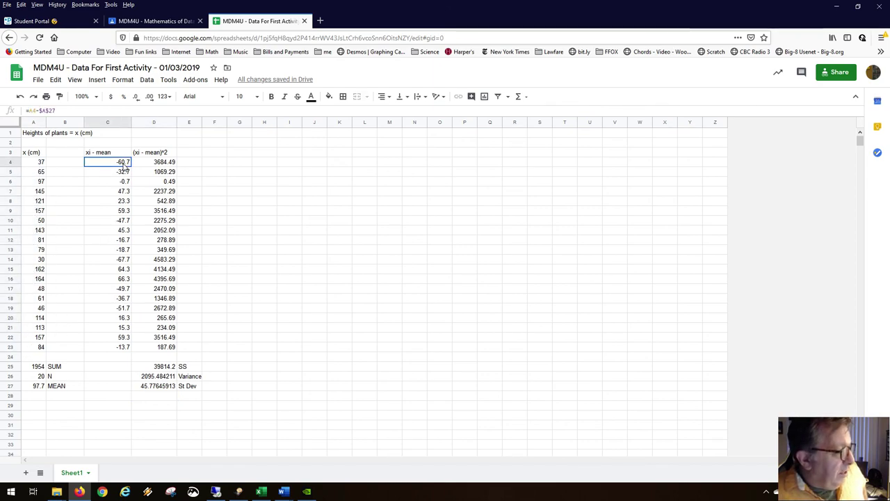
pyautogui.click(43, 386)
pyautogui.click(102, 165)
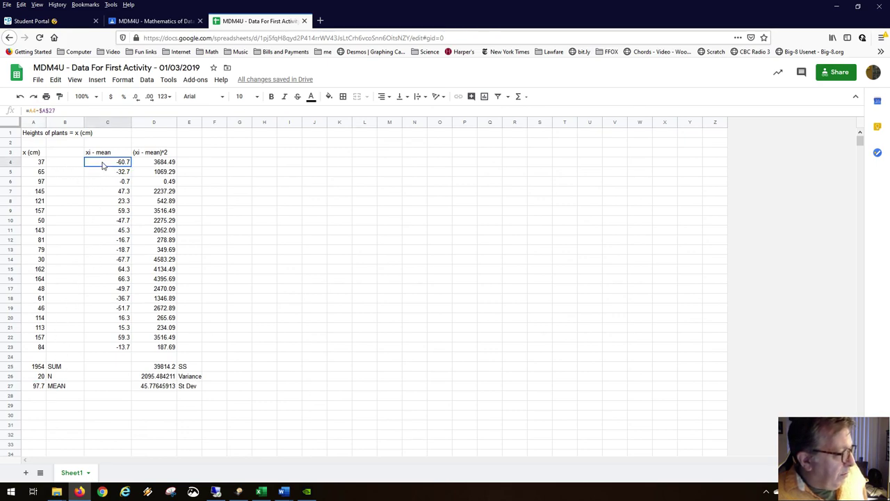
pyautogui.moveTo(103, 165); pyautogui.dragTo(87, 350)
# Review the squared deviations in D4:D23 and the sum of squares, variance and standard deviation formulas in D25:D27
pyautogui.moveTo(158, 164); pyautogui.dragTo(153, 349)
pyautogui.click(159, 367)
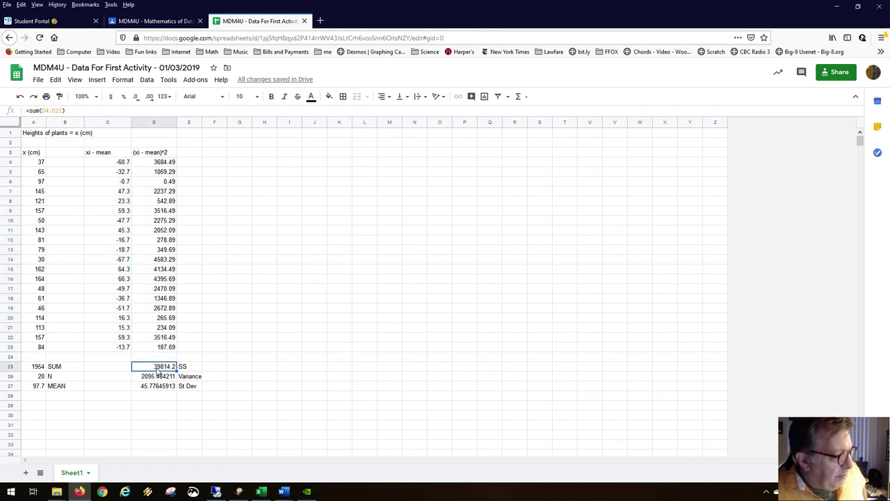
pyautogui.click(156, 377)
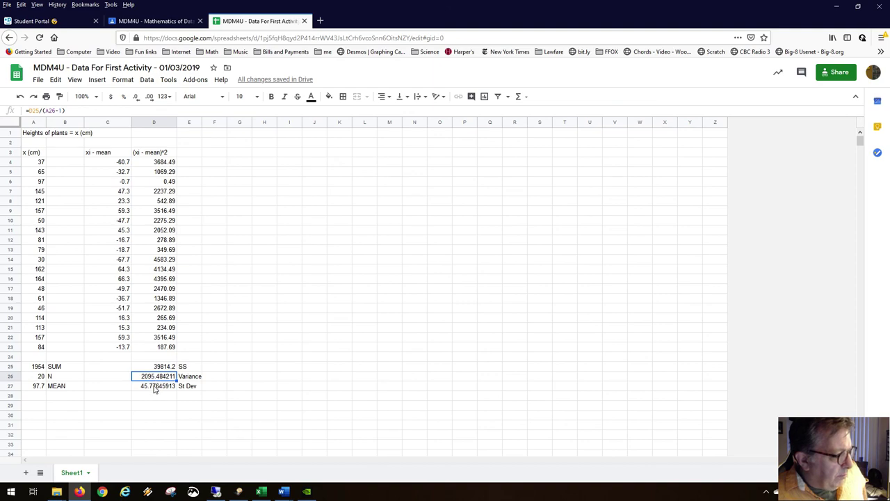
pyautogui.click(155, 388)
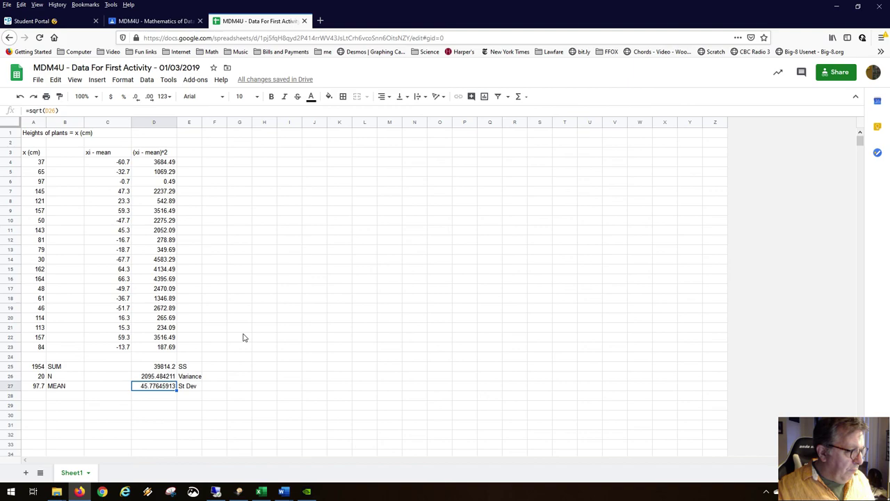
# Switch to the Word document with the formulas and leave the sample standard deviation equation
pyautogui.hotkey('alt', 'Tab')
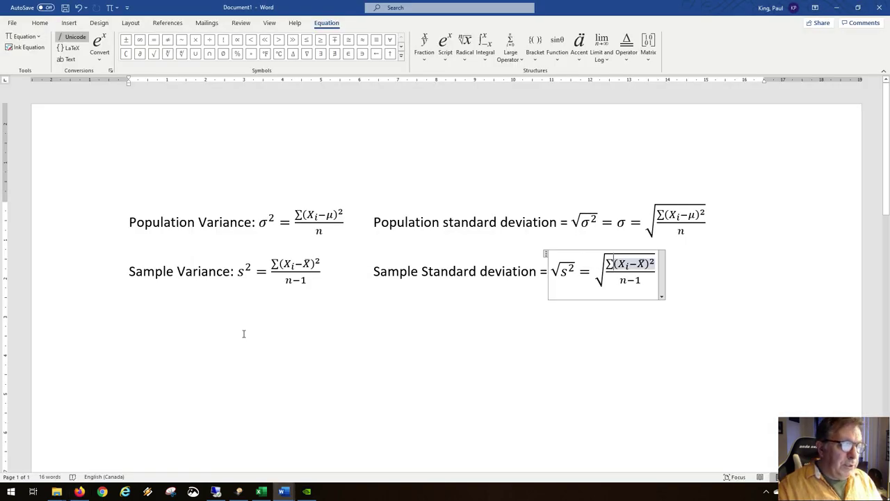
pyautogui.click(286, 395)
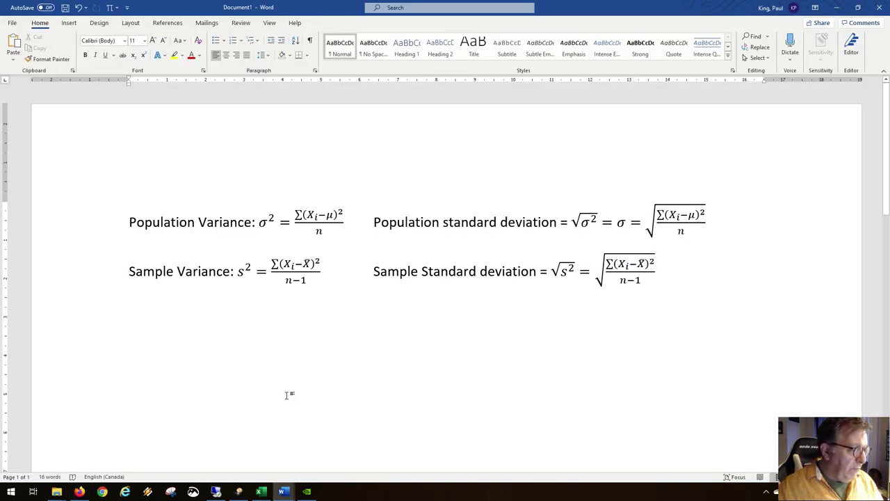